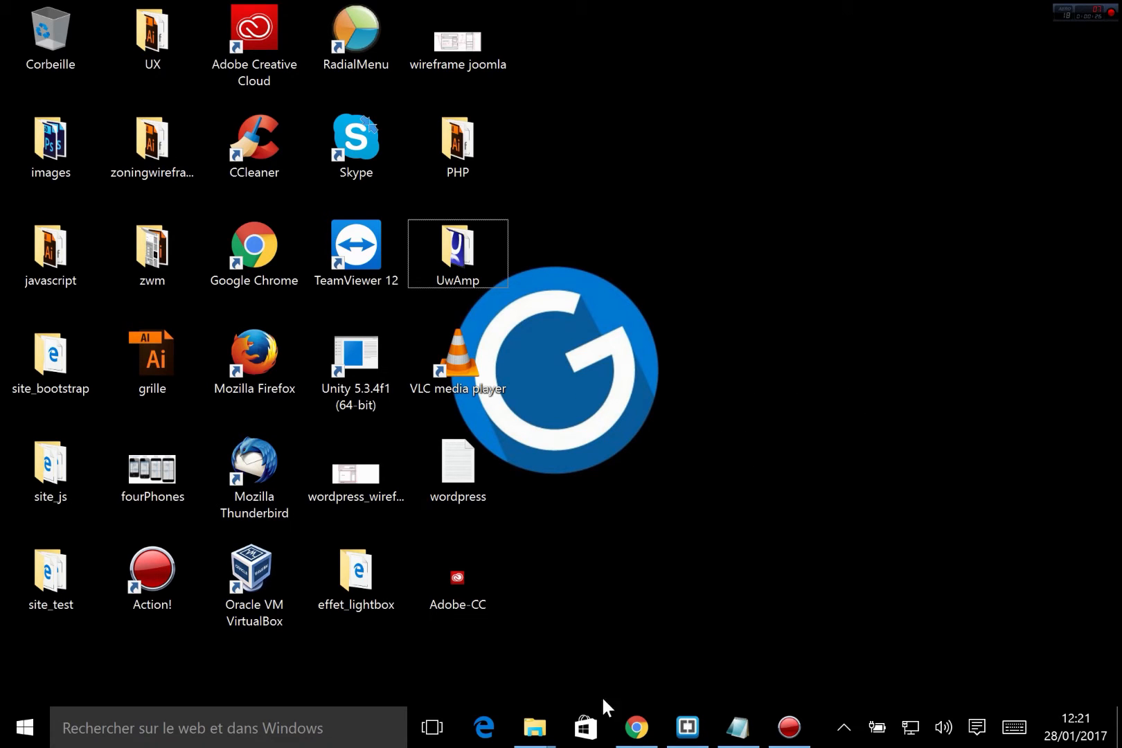
- Switch to Chrome and open the page for adding new extensions in the WordPress admin
{"action": "mouse_move", "coordinate": [636, 727]}
{"action": "left_click", "coordinate": [636, 727]}
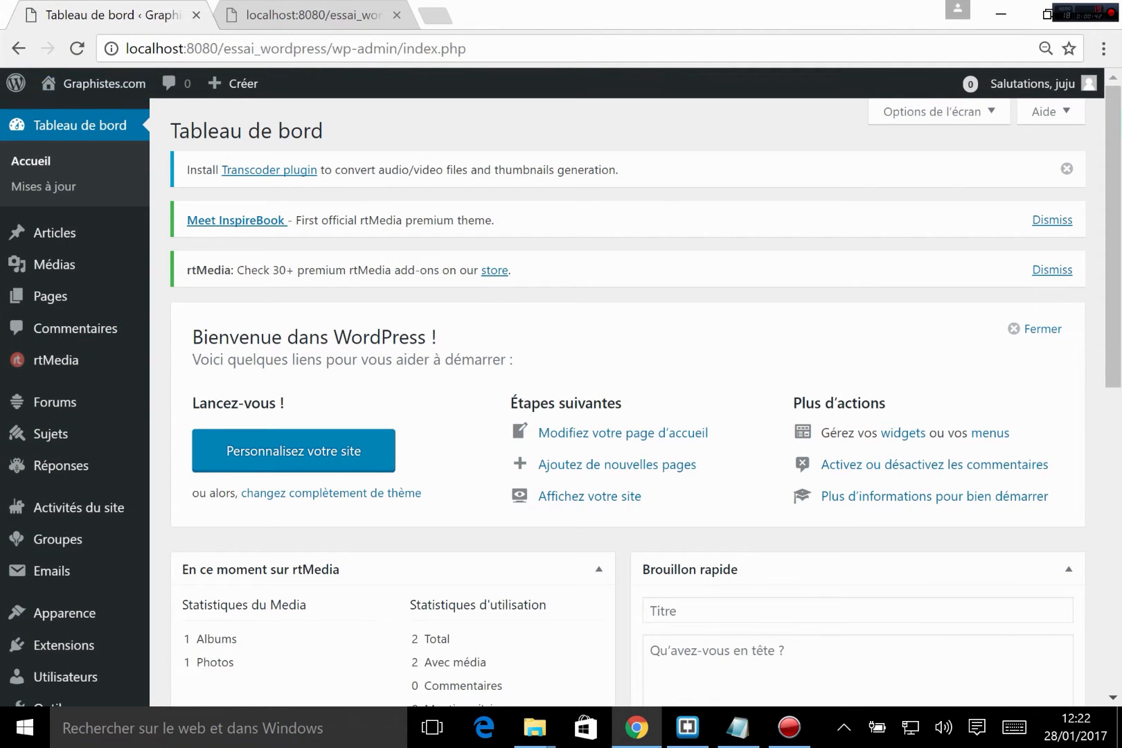
{"action": "scroll", "coordinate": [56, 378], "scroll_direction": "down", "scroll_amount": 1}
{"action": "scroll", "coordinate": [55, 377], "scroll_direction": "down", "scroll_amount": 4}
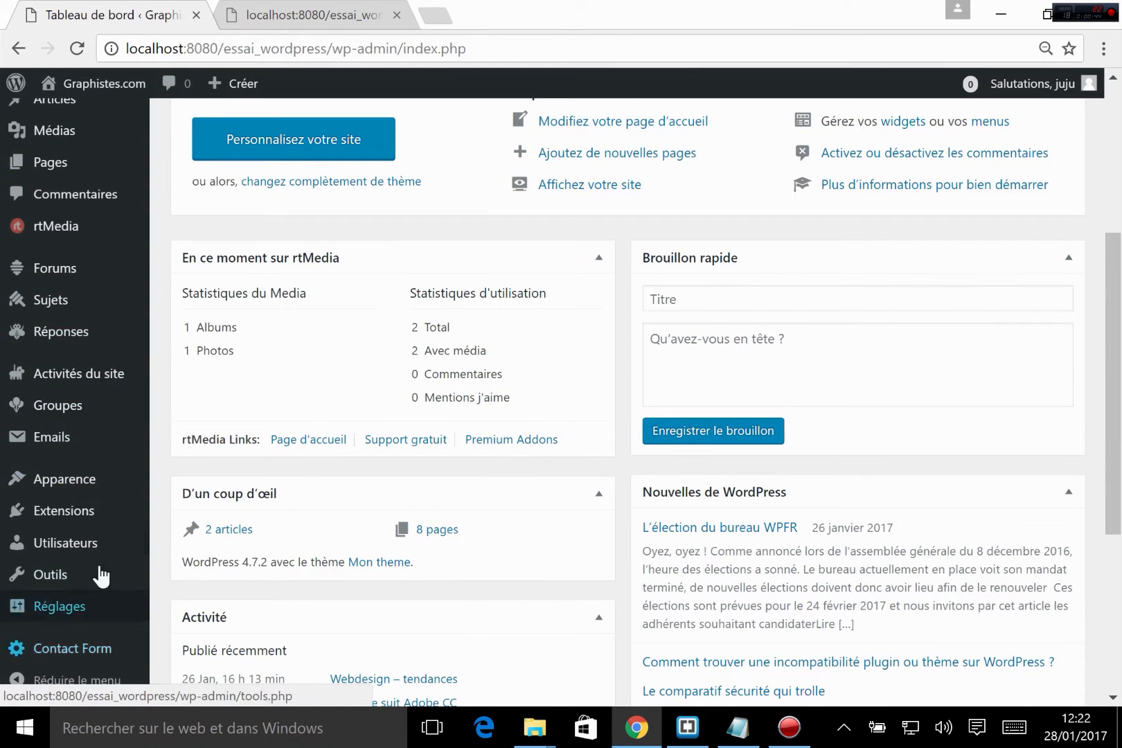
{"action": "mouse_move", "coordinate": [25, 520]}
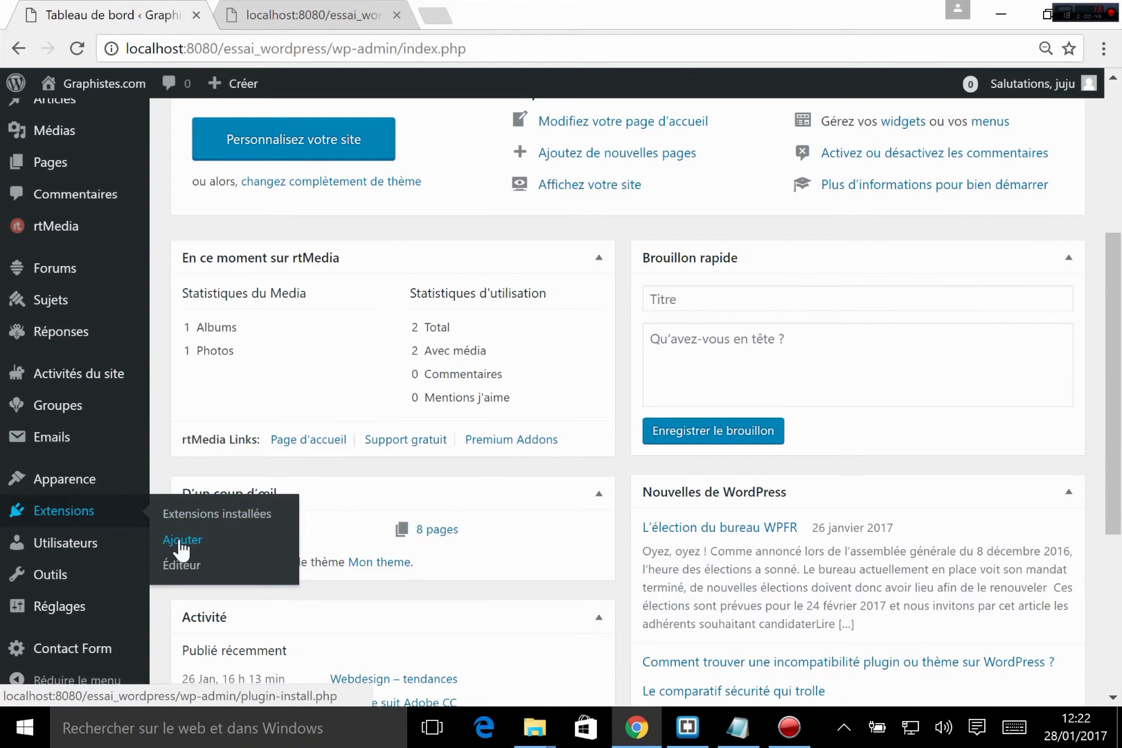
{"action": "left_click", "coordinate": [180, 541]}
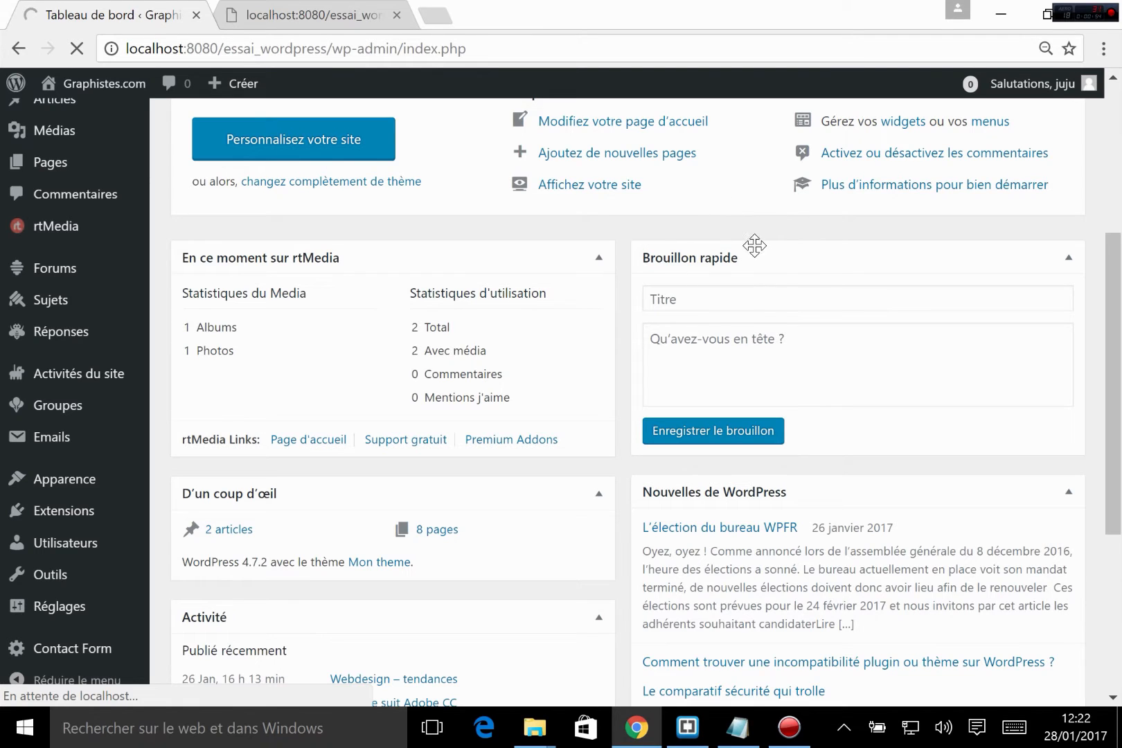
{"action": "scroll", "coordinate": [750, 250], "scroll_direction": "up", "scroll_amount": 3}
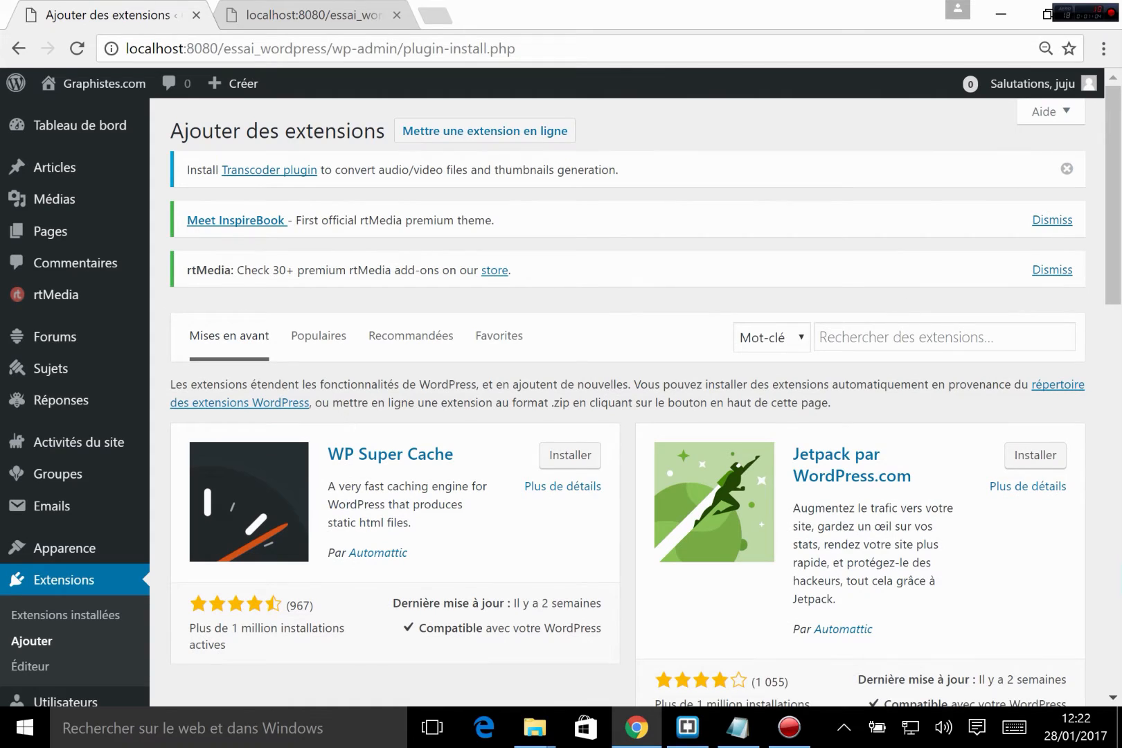
- Search the extension directory for "page builder site origins"
{"action": "left_click", "coordinate": [866, 338]}
{"action": "type", "text": "pa"}
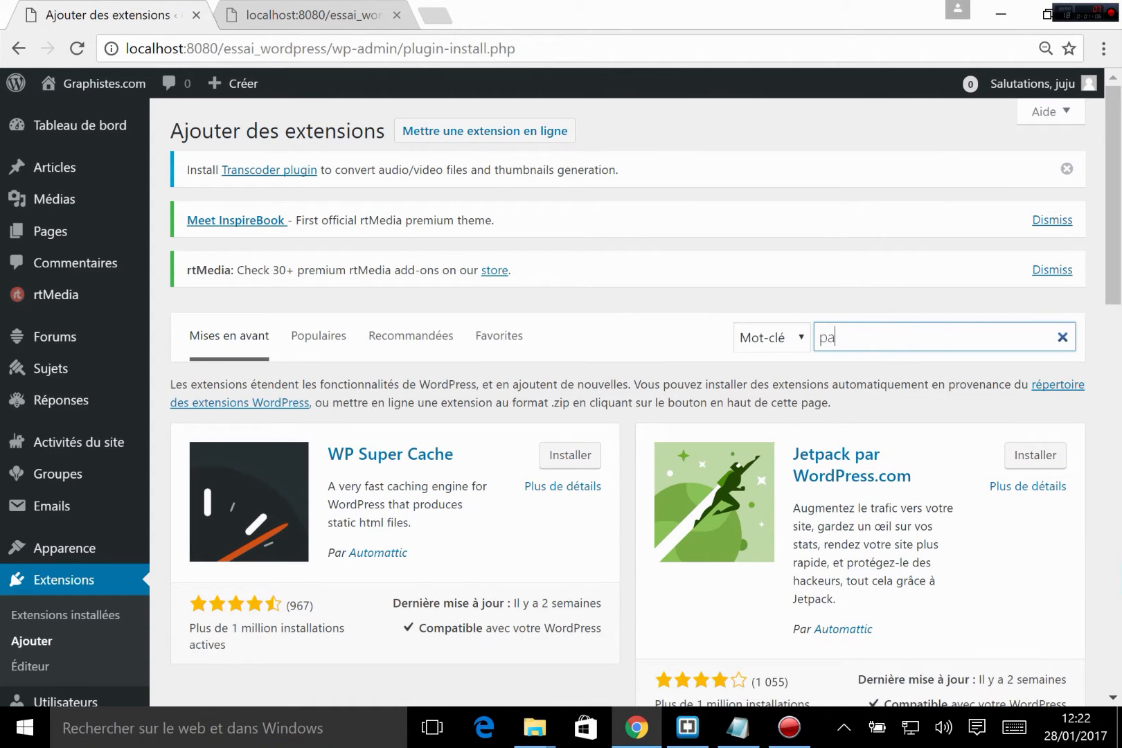
{"action": "type", "text": "ge buil"}
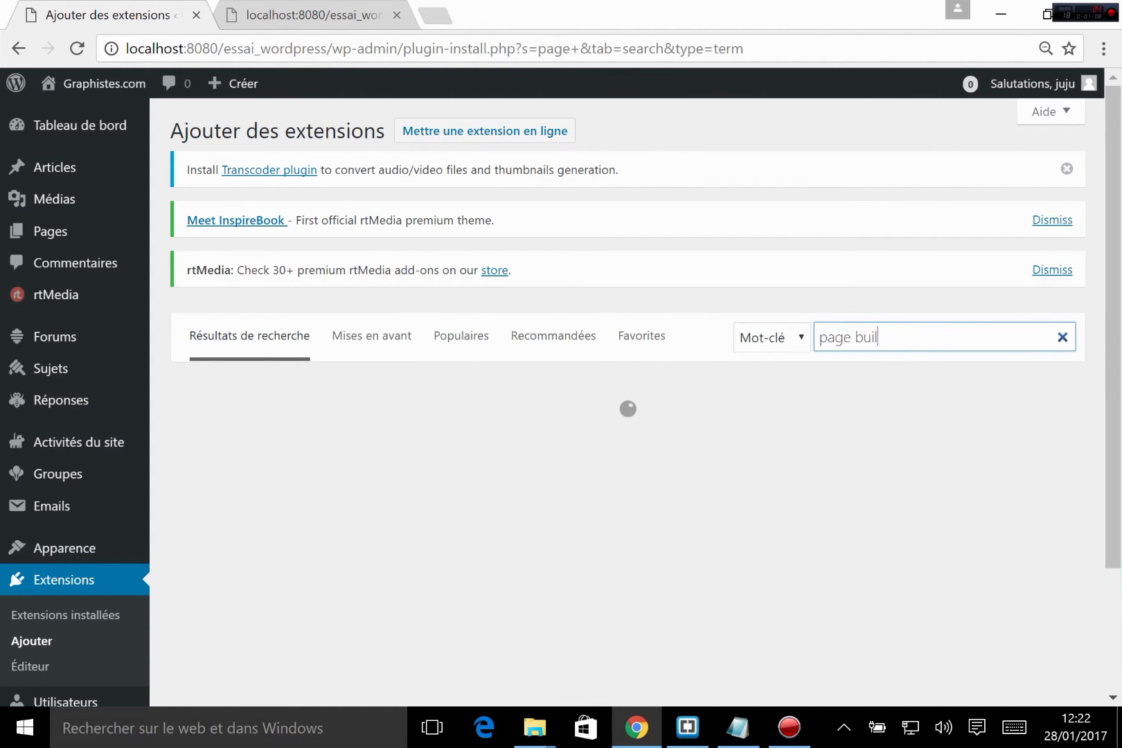
{"action": "type", "text": "der s"}
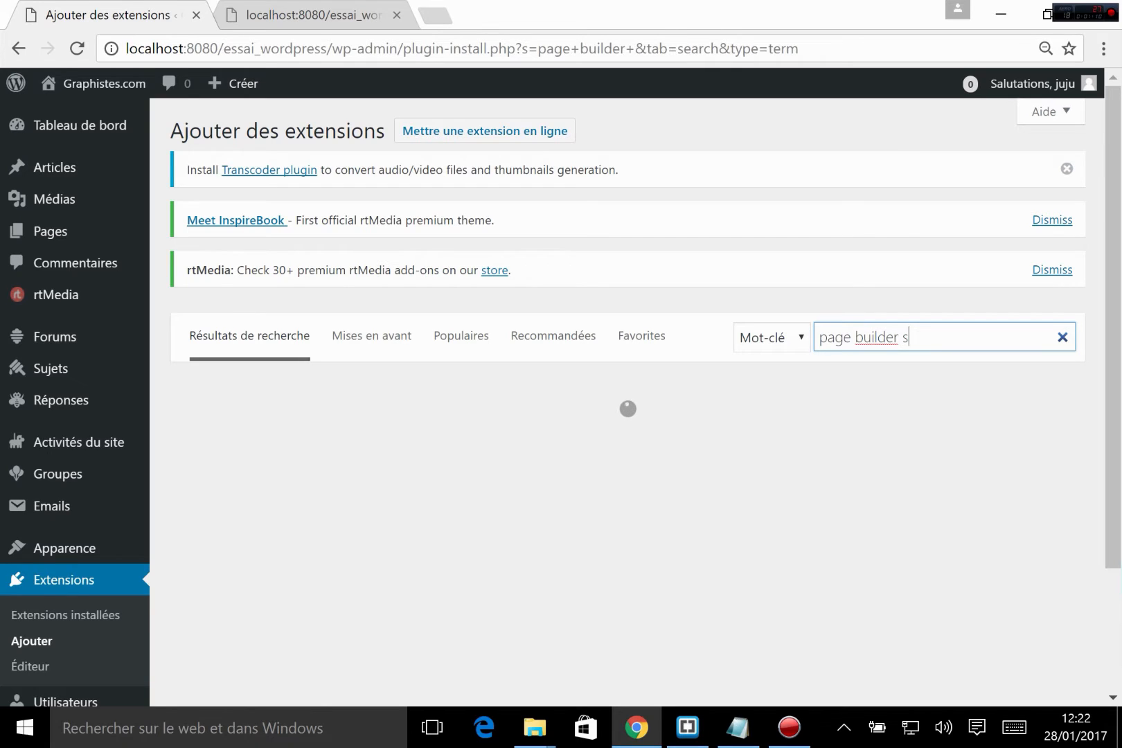
{"action": "type", "text": "ite origins"}
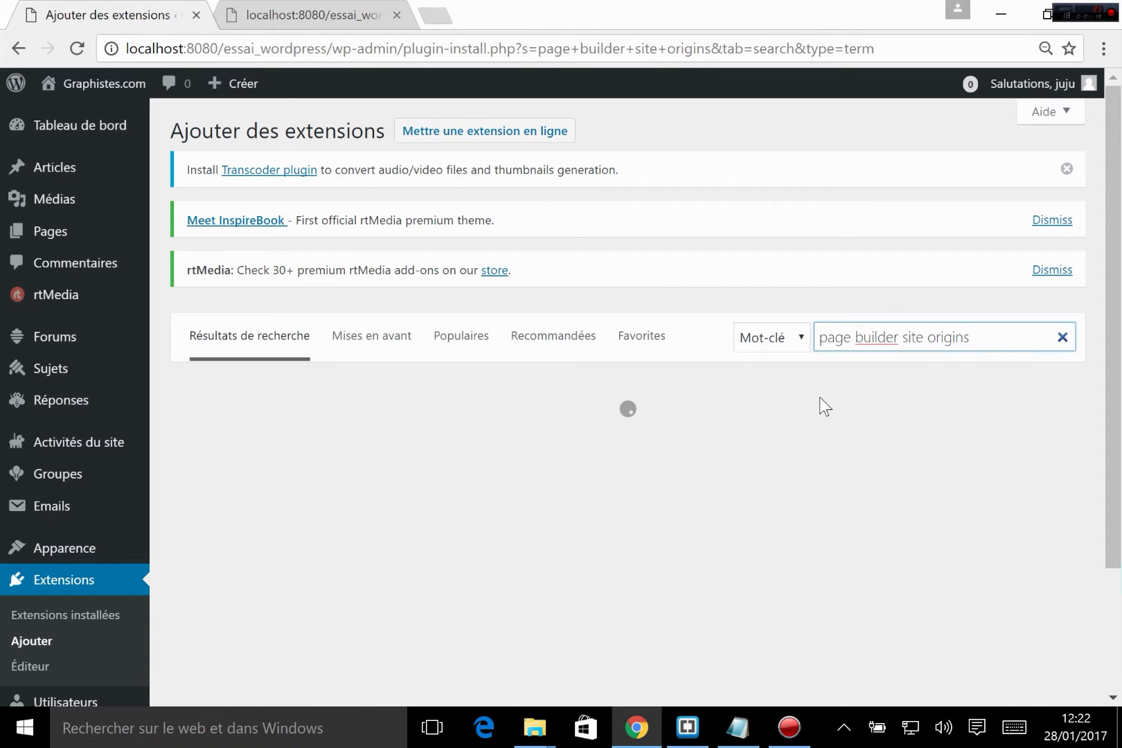
{"action": "scroll", "coordinate": [824, 407], "scroll_direction": "down", "scroll_amount": 2}
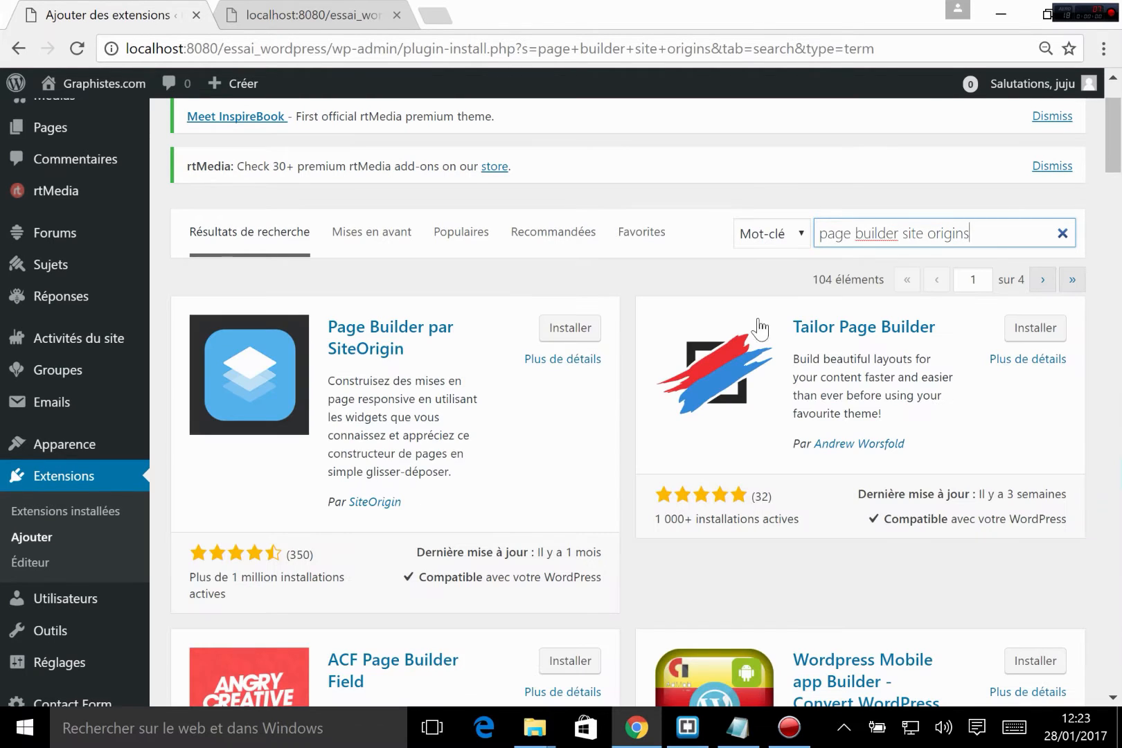
- Install and activate the Page Builder par SiteOrigin extension, checking the site's current home page while it activates
{"action": "left_click", "coordinate": [560, 333]}
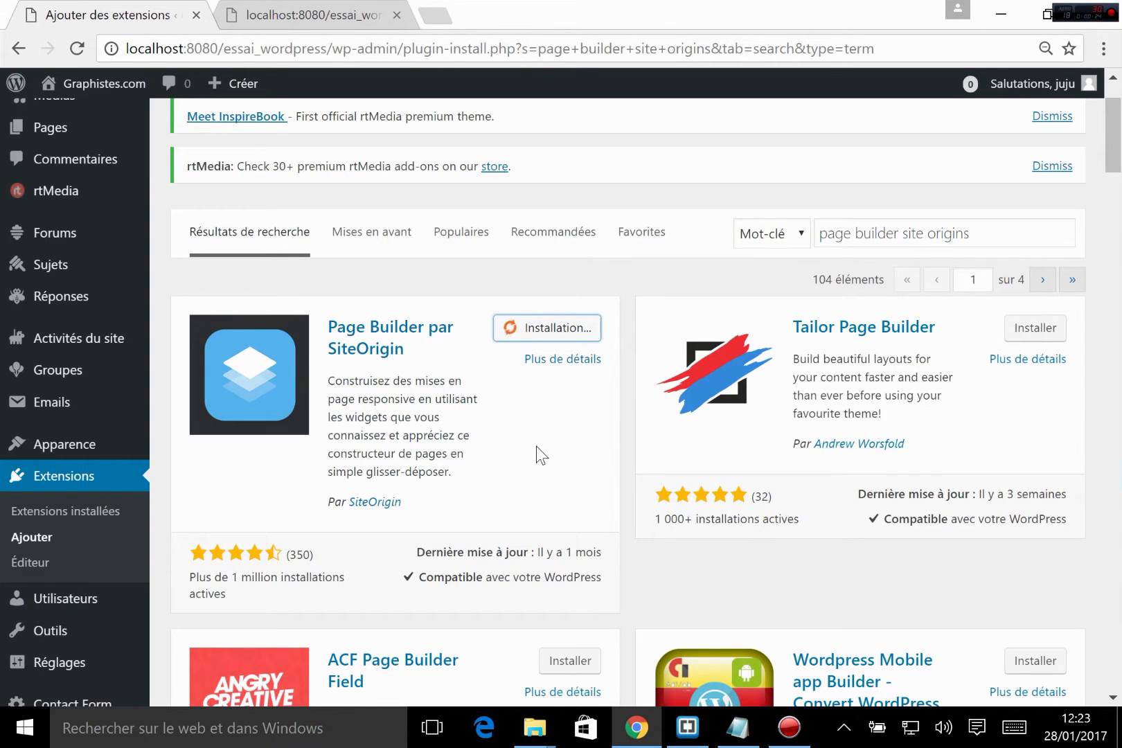
{"action": "left_click", "coordinate": [574, 331]}
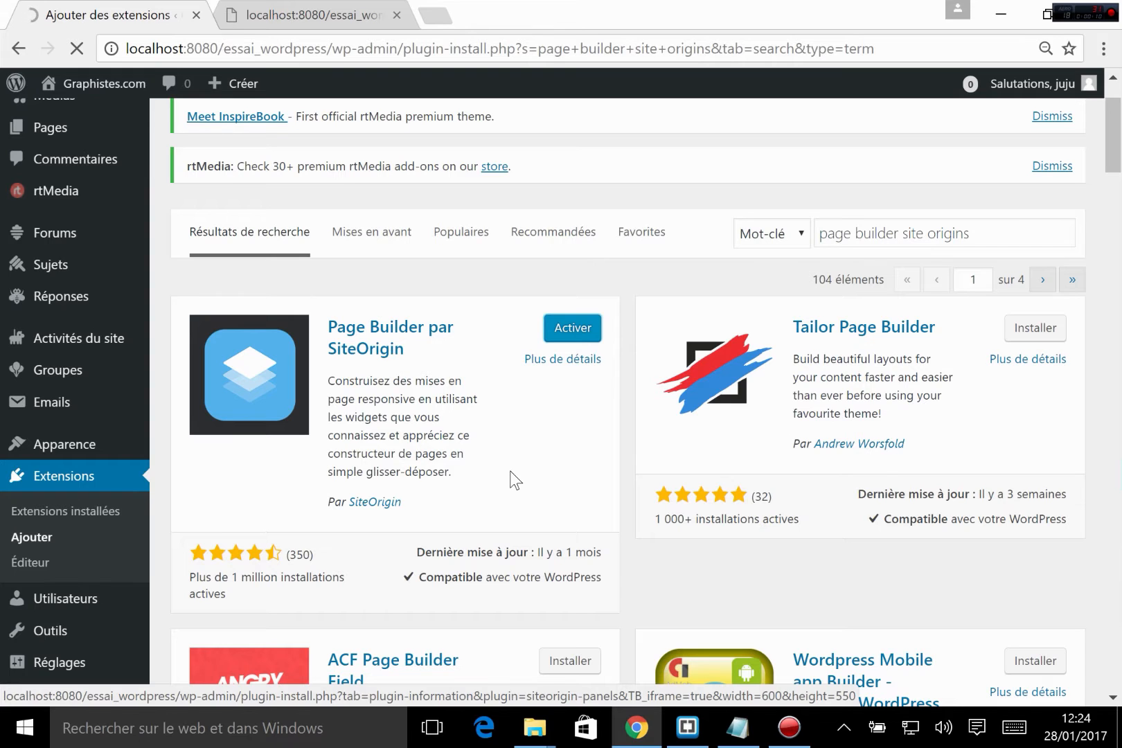
{"action": "left_click", "coordinate": [334, 16]}
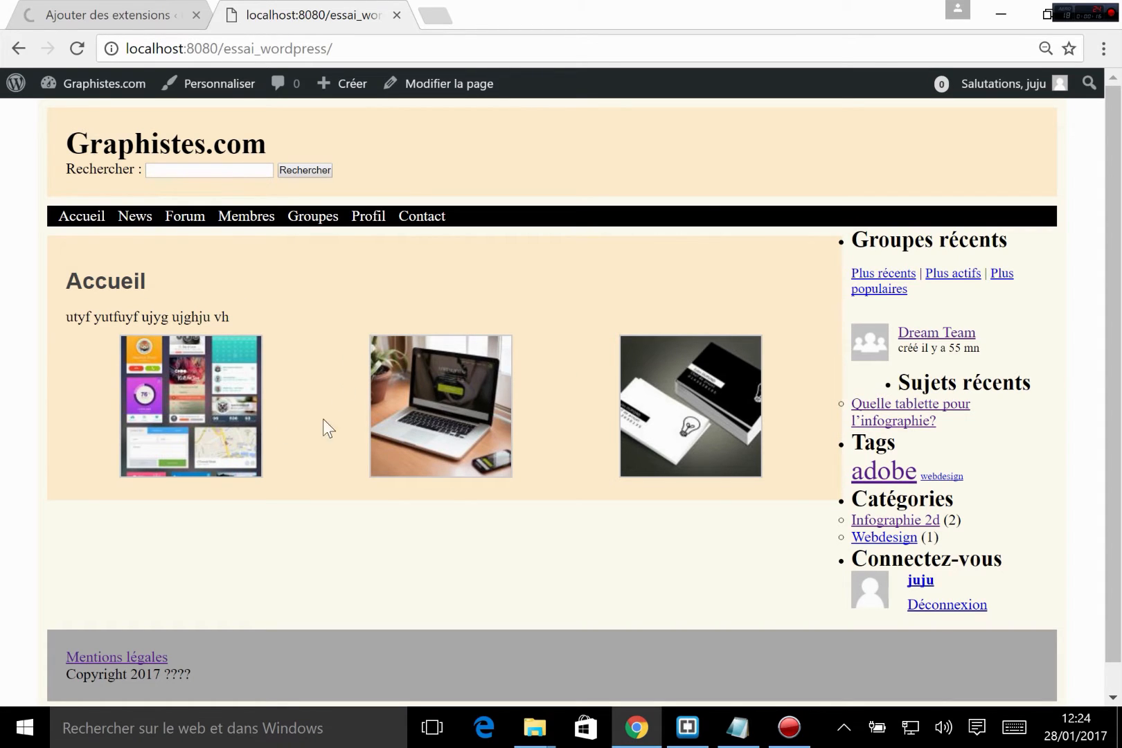
{"action": "left_click", "coordinate": [110, 15]}
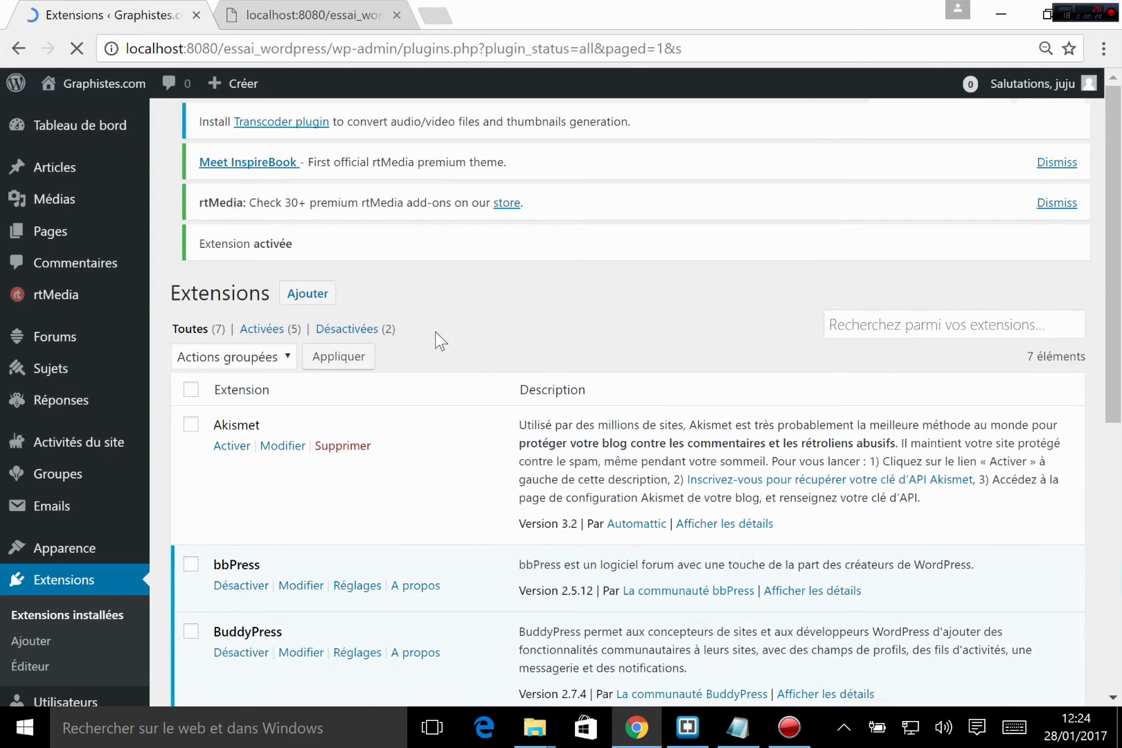
- Open the Accueil page for editing from the list of all pages
{"action": "mouse_move", "coordinate": [75, 229]}
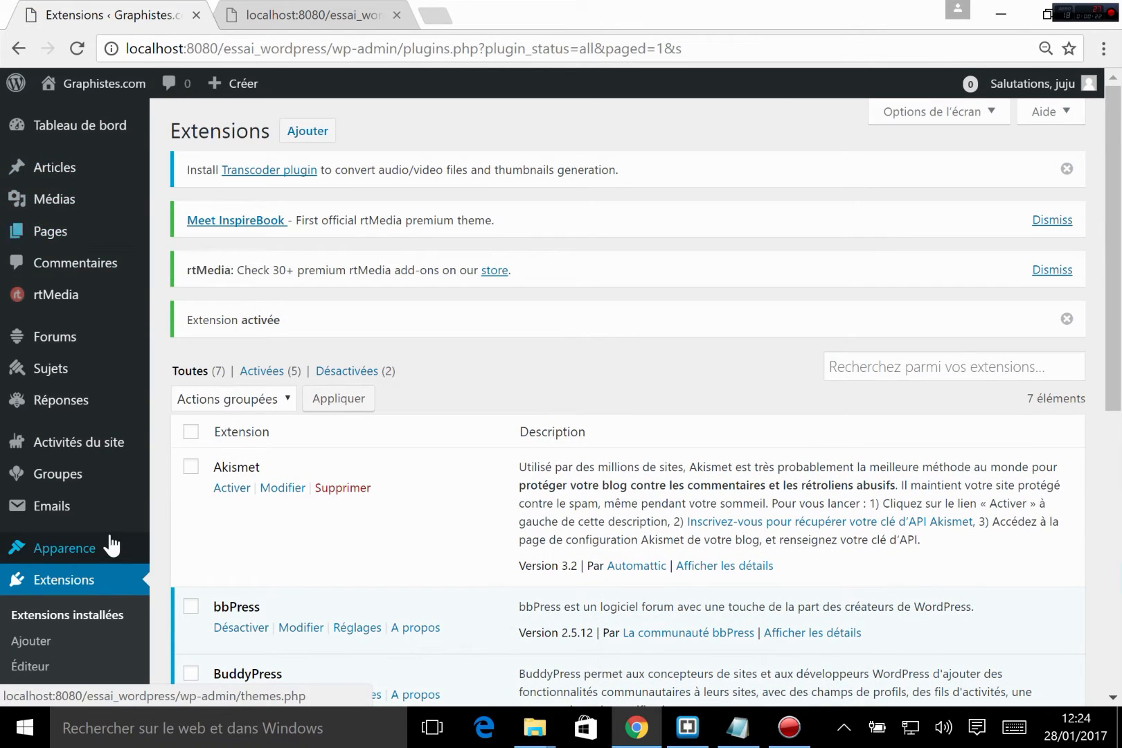
{"action": "scroll", "coordinate": [110, 554], "scroll_direction": "down", "scroll_amount": 6}
{"action": "mouse_move", "coordinate": [110, 547]}
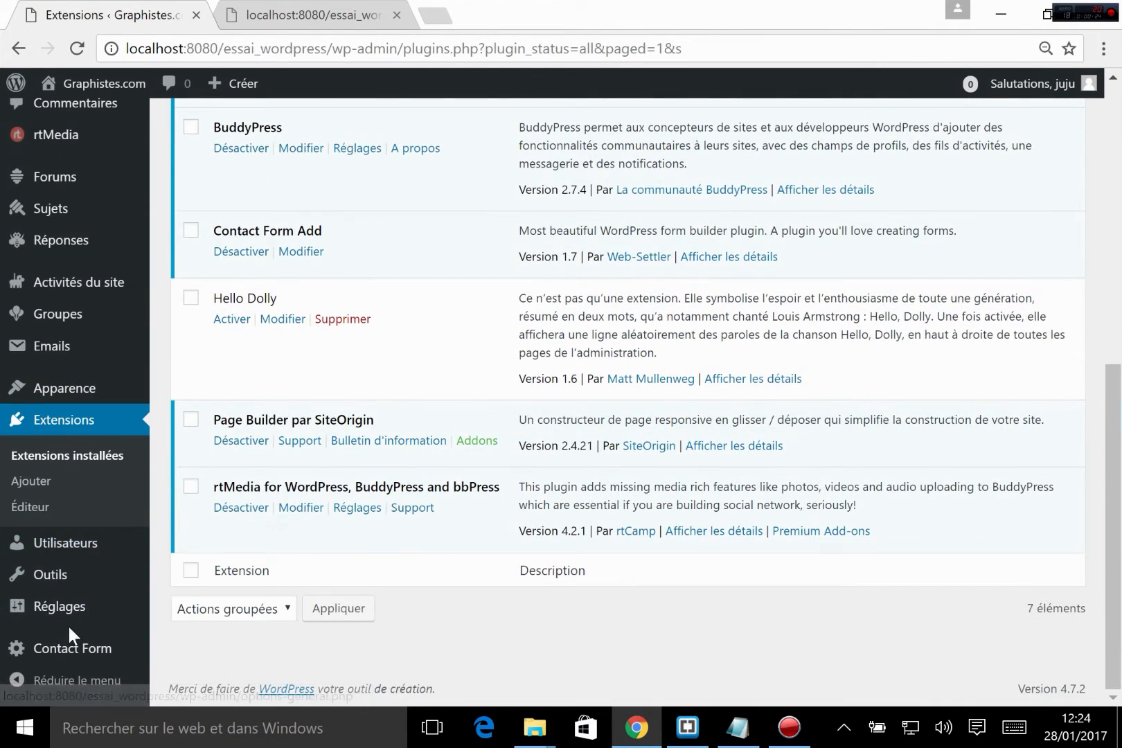
{"action": "scroll", "coordinate": [67, 627], "scroll_direction": "up", "scroll_amount": 3}
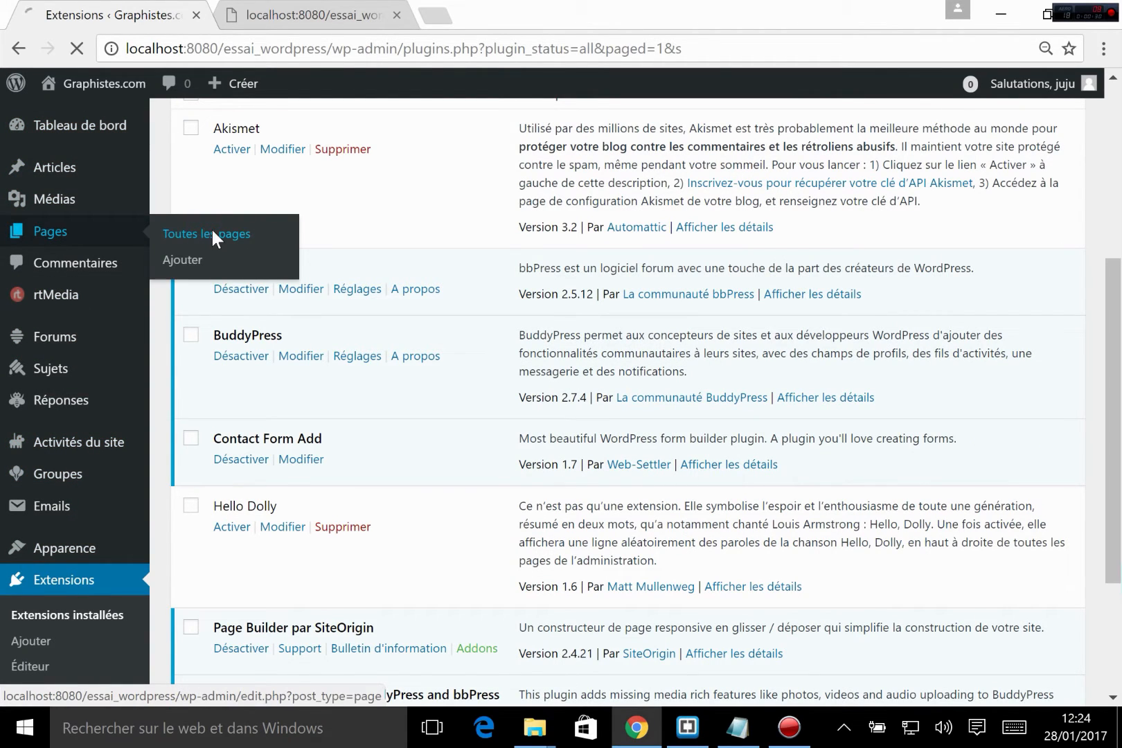
{"action": "left_click", "coordinate": [211, 234]}
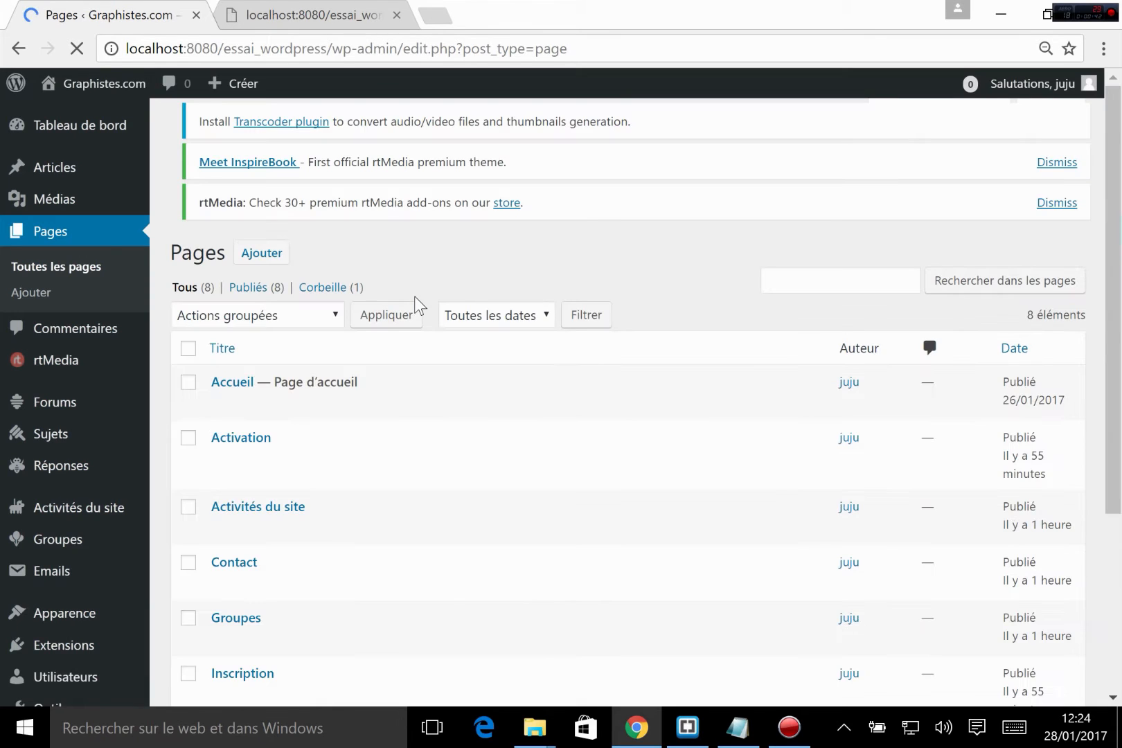
{"action": "left_click", "coordinate": [230, 415]}
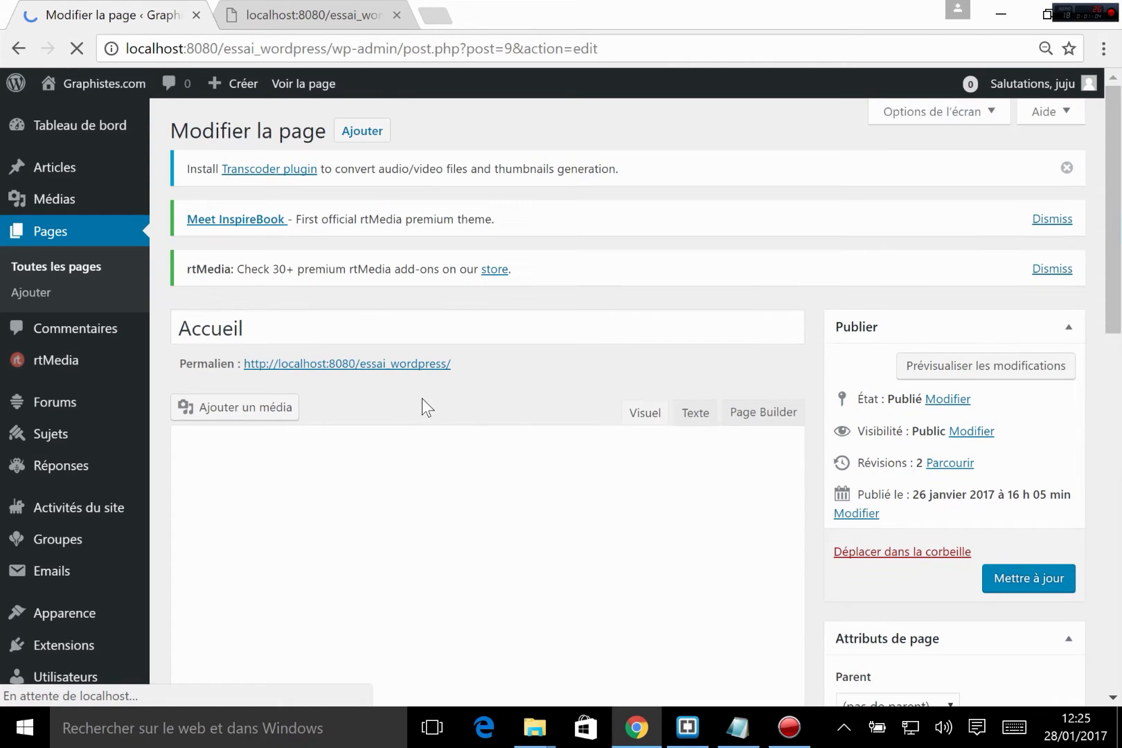
- Delete the image gallery and the placeholder text from the Accueil page content
{"action": "scroll", "coordinate": [421, 399], "scroll_direction": "down", "scroll_amount": 3}
{"action": "left_click", "coordinate": [314, 382]}
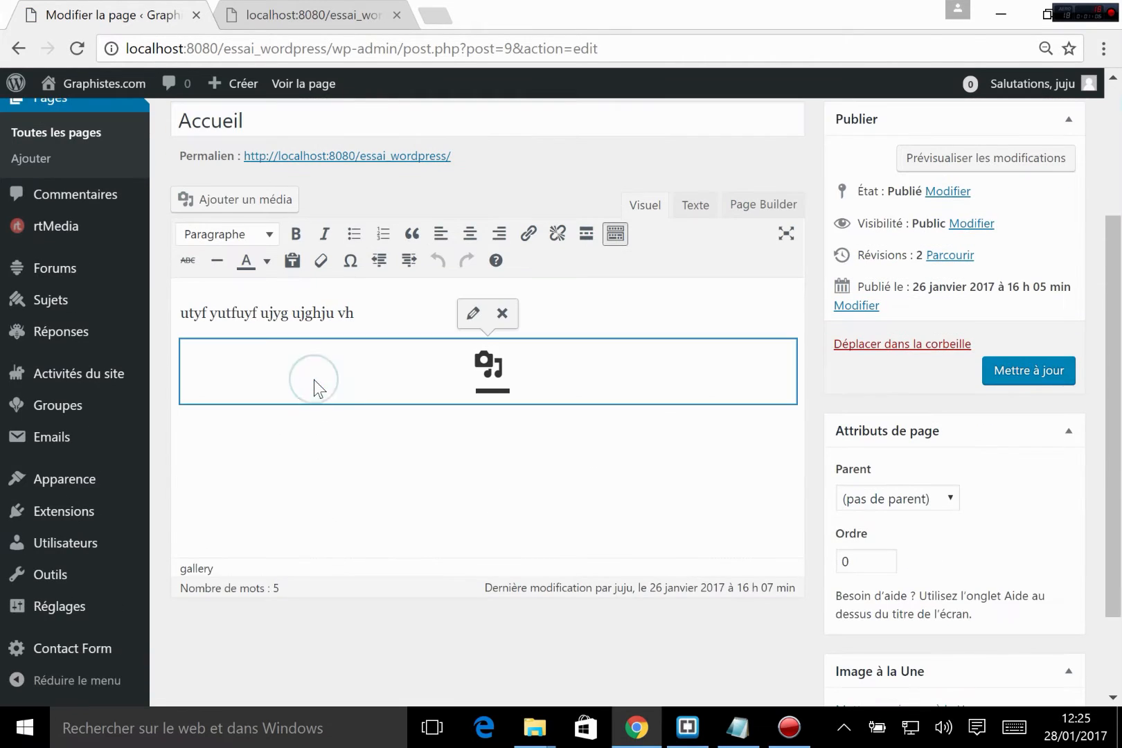
{"action": "left_click", "coordinate": [502, 314]}
{"action": "left_click_drag", "start_coordinate": [357, 313], "coordinate": [187, 305]}
{"action": "key", "text": "BackSpace"}
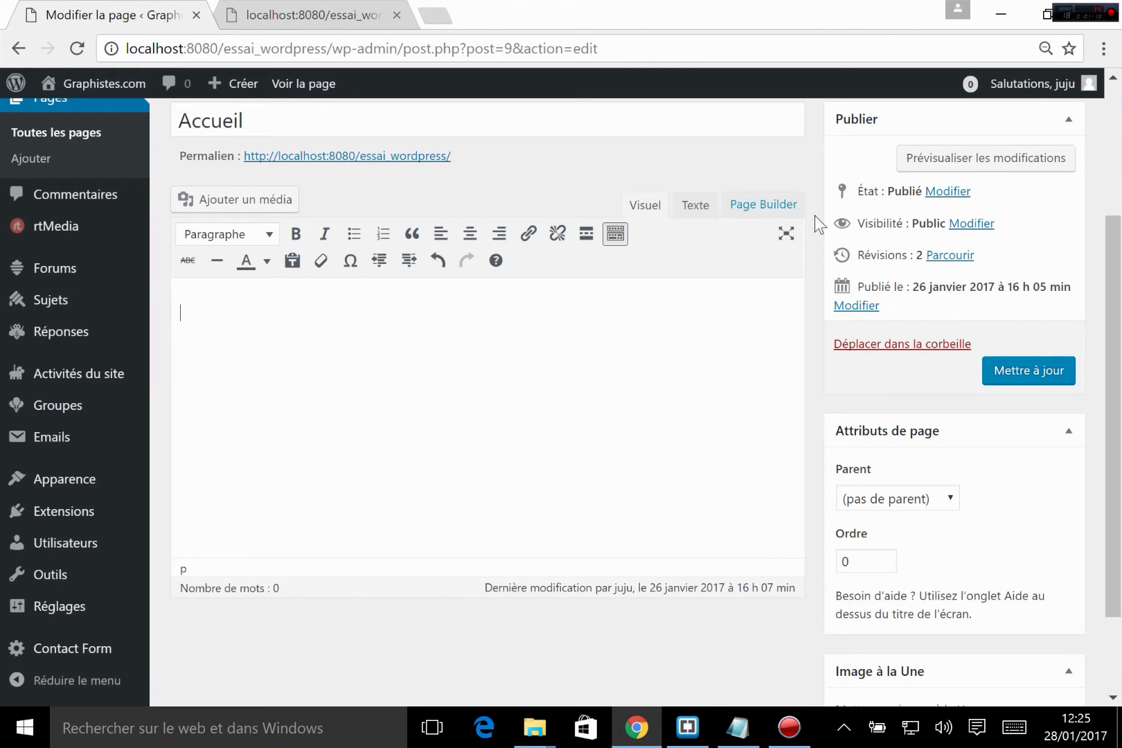
- Switch the Accueil page from the visual editor to Page Builder
{"action": "left_click", "coordinate": [762, 206]}
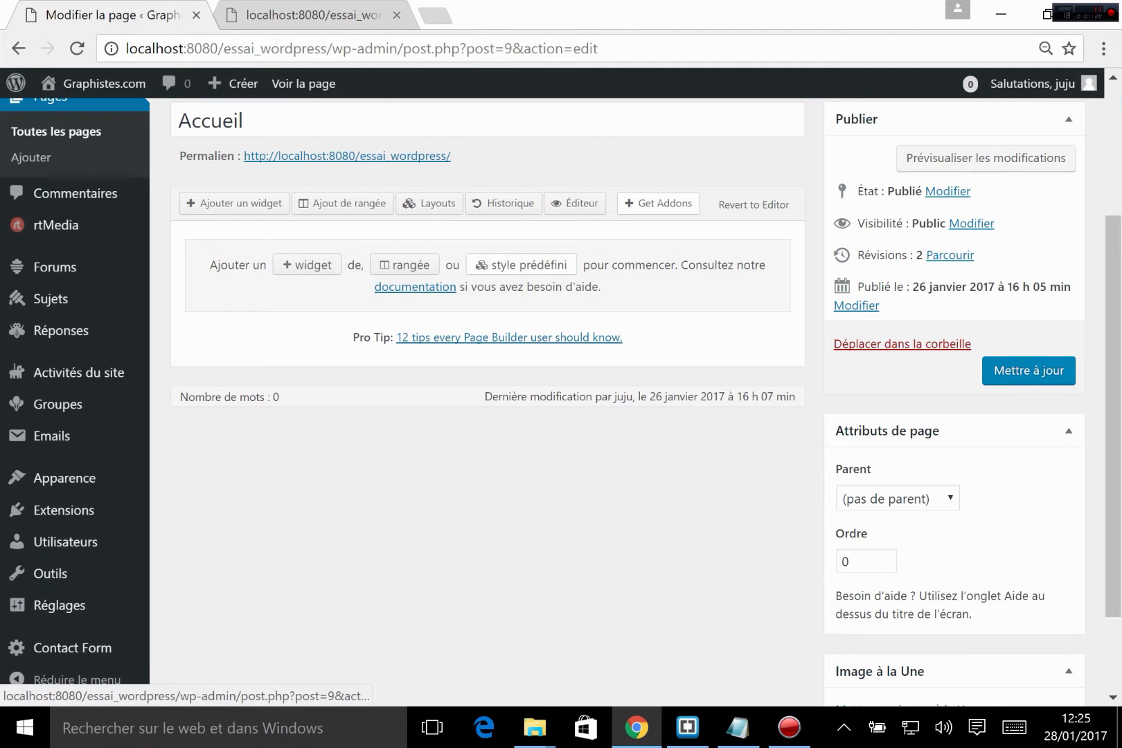
{"action": "scroll", "coordinate": [663, 346], "scroll_direction": "up", "scroll_amount": 2}
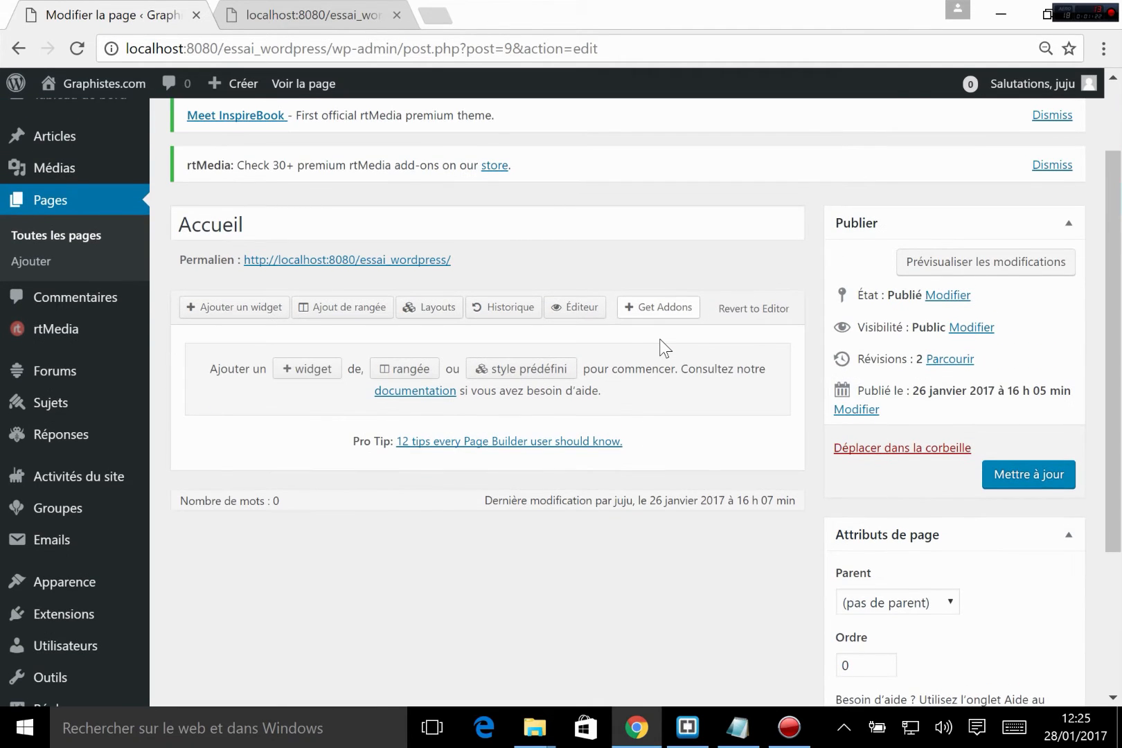
{"action": "scroll", "coordinate": [664, 345], "scroll_direction": "down", "scroll_amount": 2}
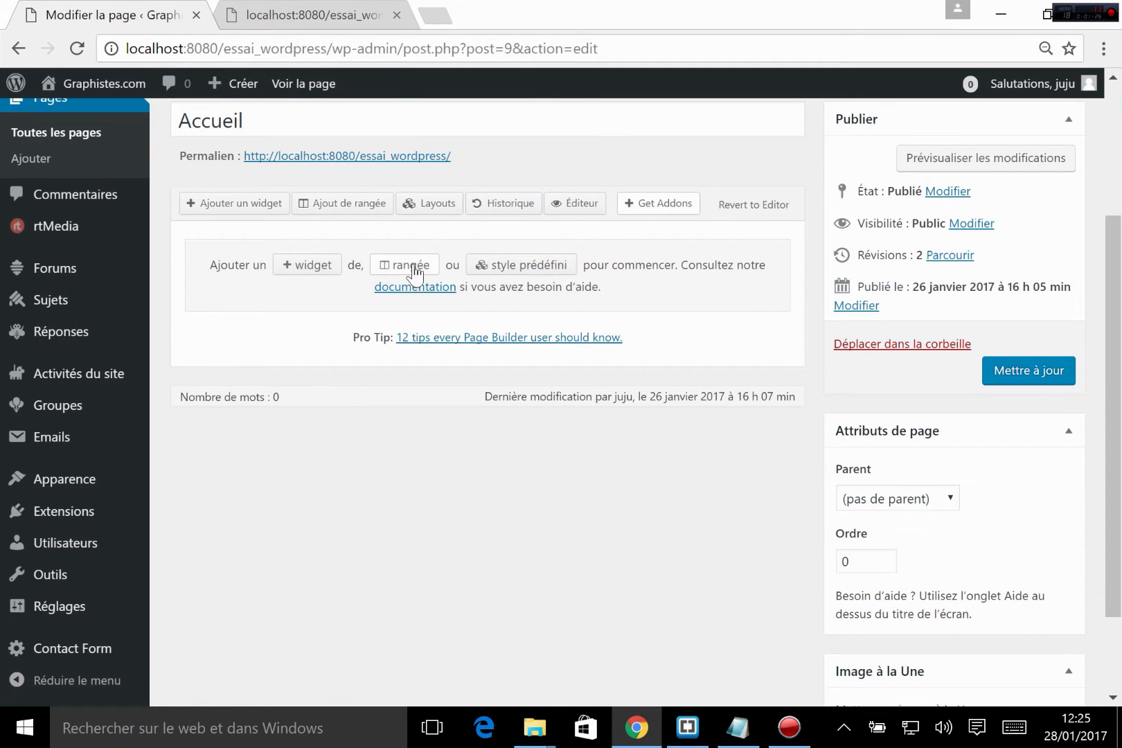
- Insert a row with 2 even columns into the page layout, trying 3 and 4 columns first
{"action": "left_click", "coordinate": [392, 270]}
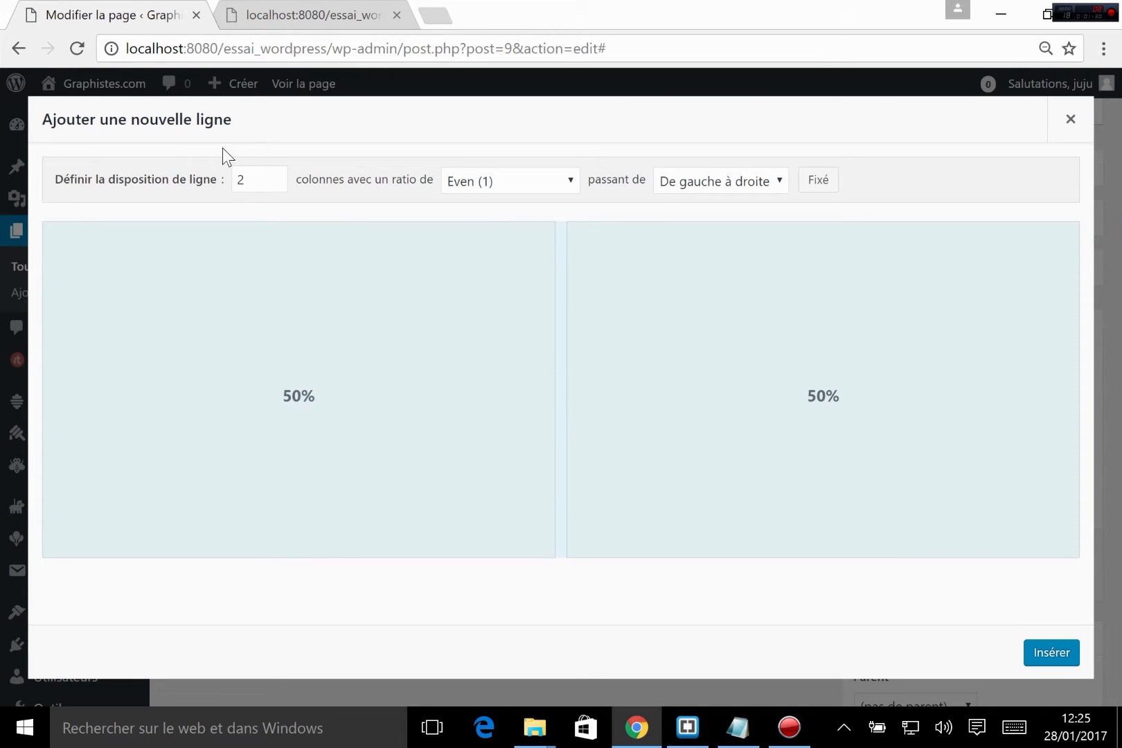
{"action": "double_click", "coordinate": [242, 179]}
{"action": "left_click", "coordinate": [275, 176]}
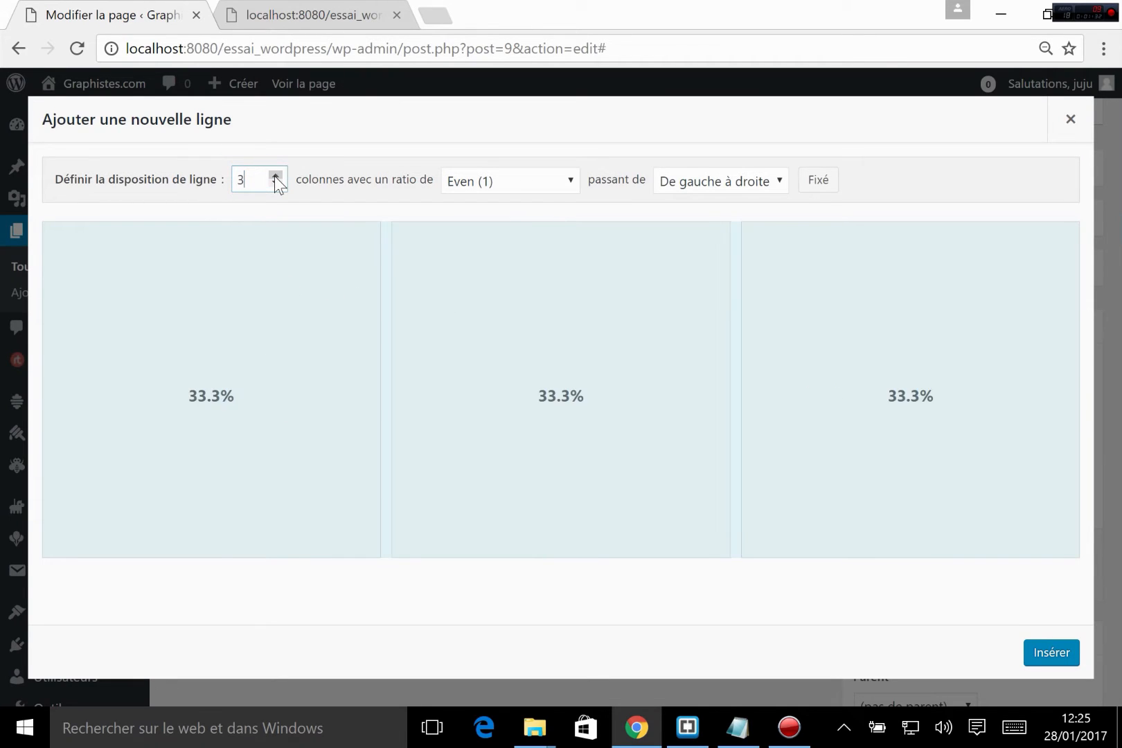
{"action": "left_click", "coordinate": [275, 176]}
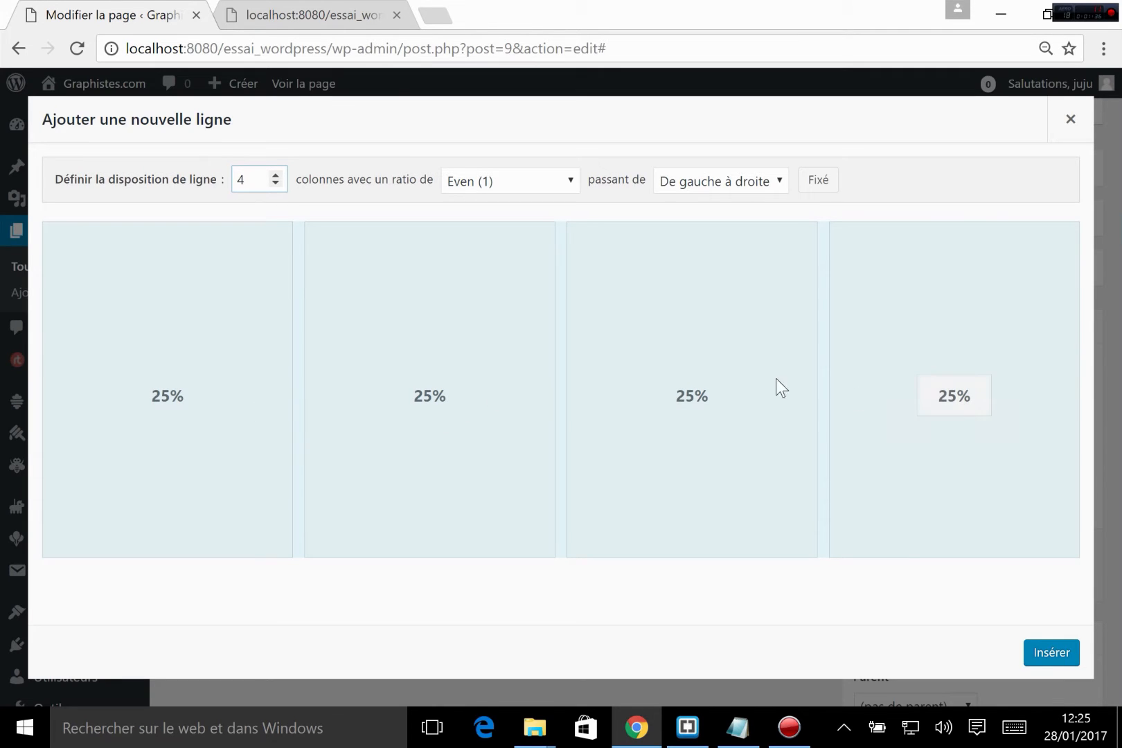
{"action": "left_click", "coordinate": [275, 183]}
{"action": "left_click", "coordinate": [276, 183]}
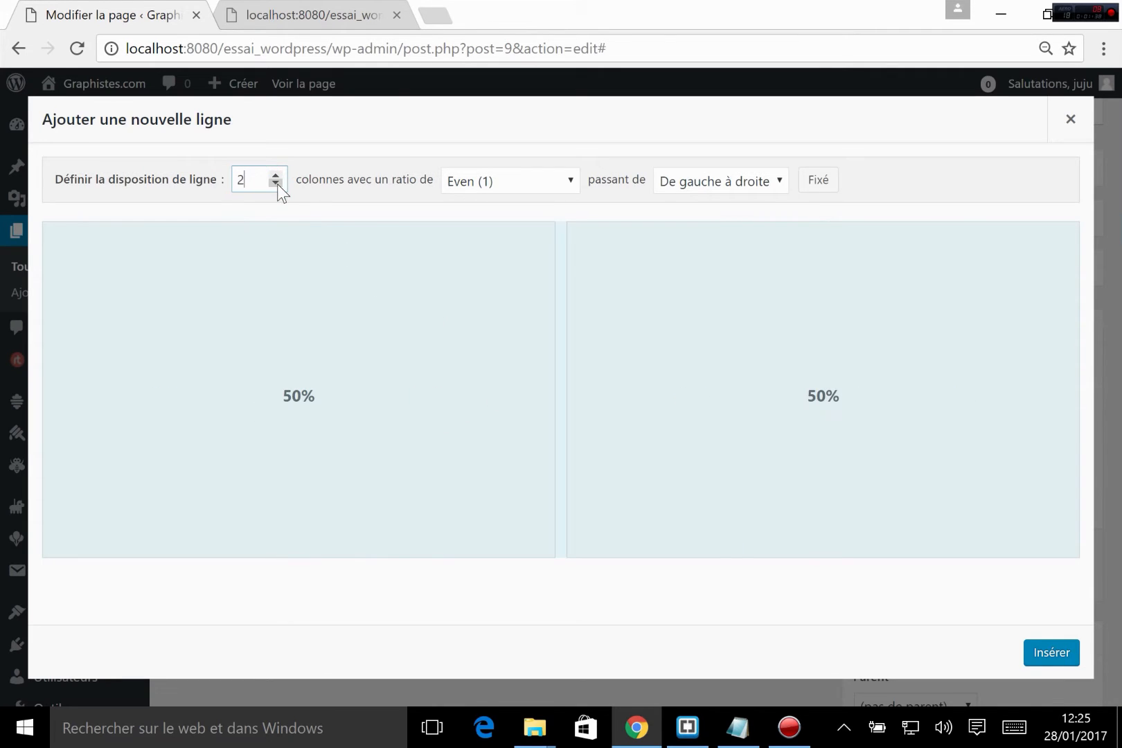
{"action": "left_click", "coordinate": [1051, 653]}
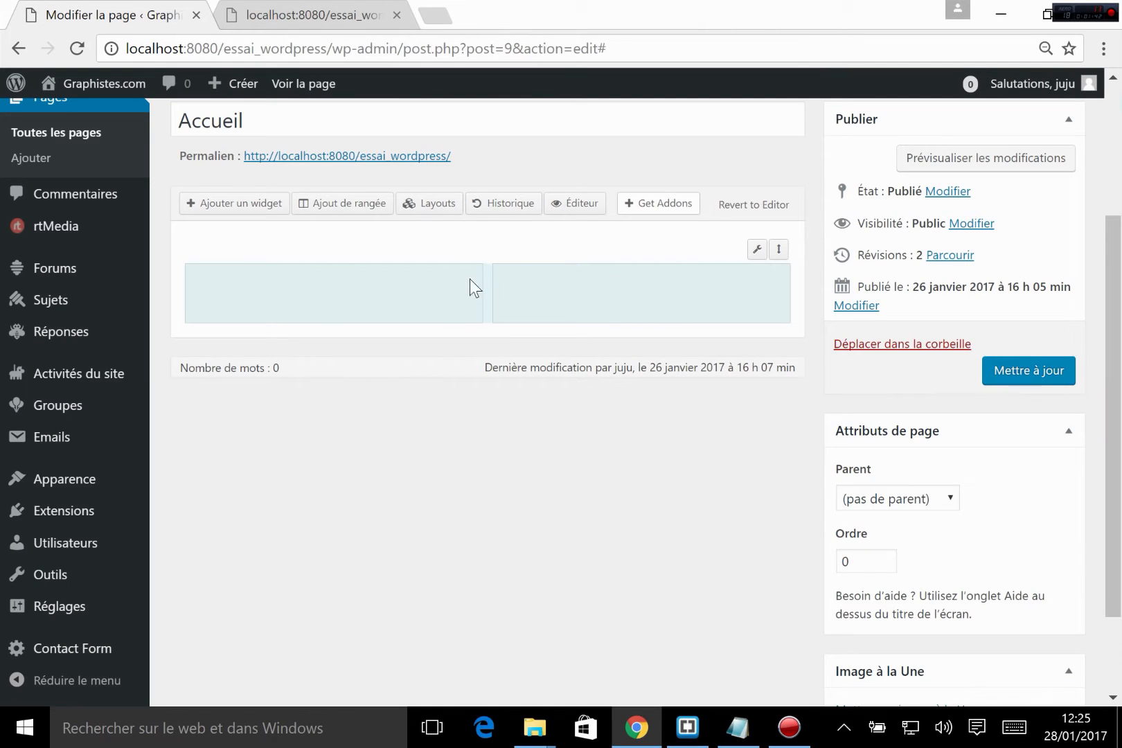
- Add the Slider SiteOrigin widget to the first column of the two-column row
{"action": "left_click", "coordinate": [360, 283]}
{"action": "left_click", "coordinate": [563, 288]}
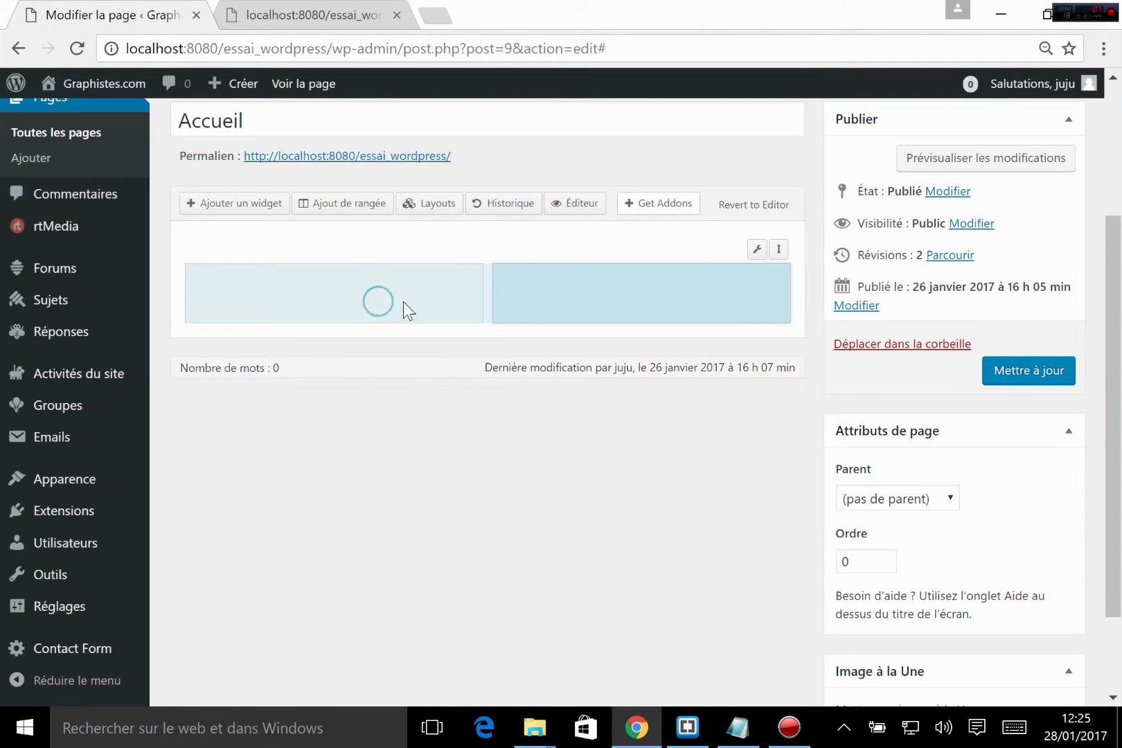
{"action": "left_click", "coordinate": [528, 301]}
{"action": "left_click", "coordinate": [354, 306]}
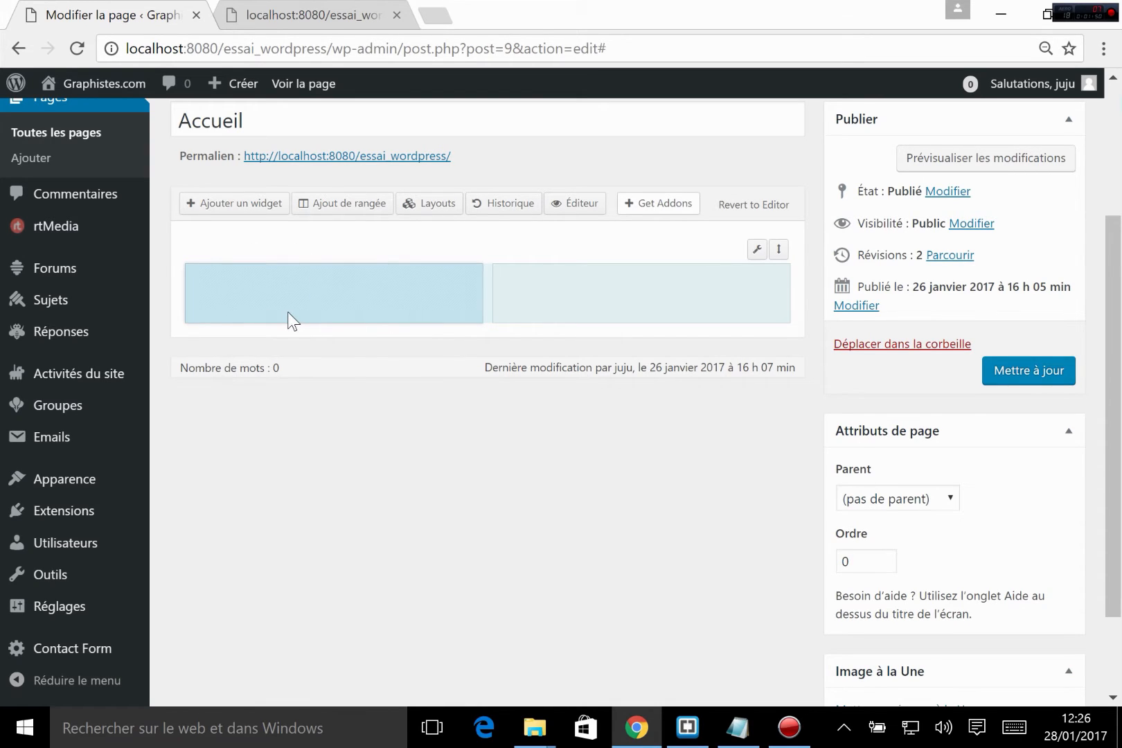
{"action": "left_click", "coordinate": [246, 208]}
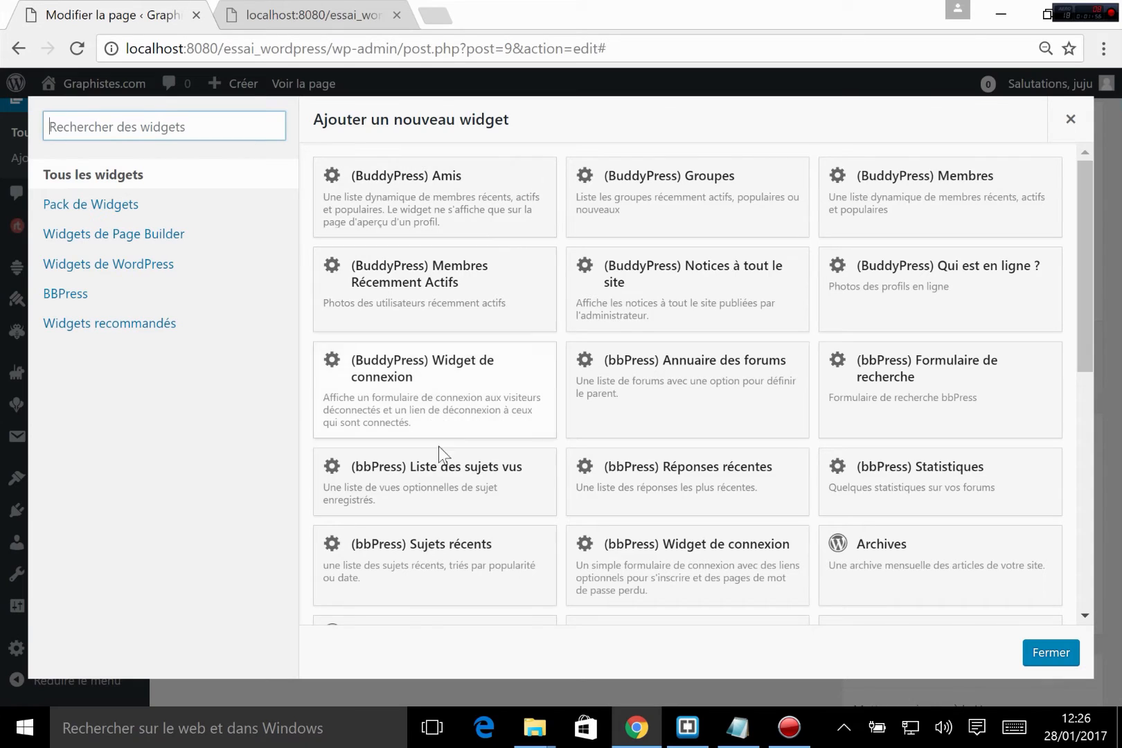
{"action": "scroll", "coordinate": [458, 419], "scroll_direction": "down", "scroll_amount": 8}
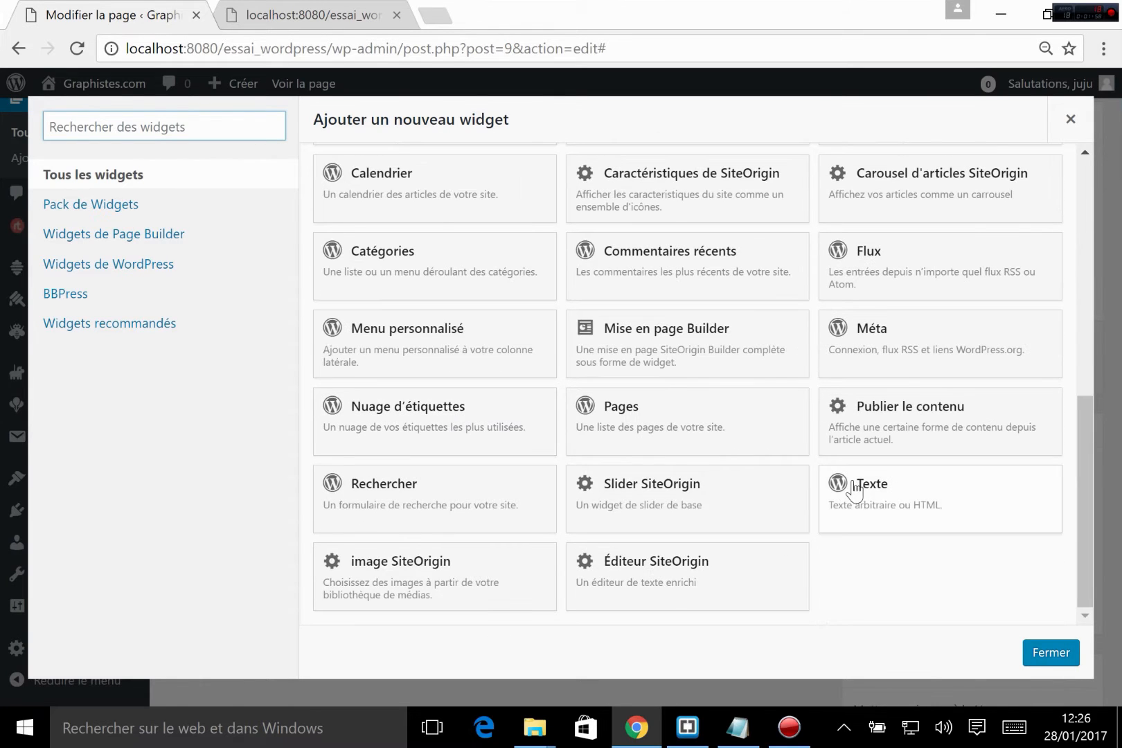
{"action": "scroll", "coordinate": [851, 484], "scroll_direction": "up", "scroll_amount": 8}
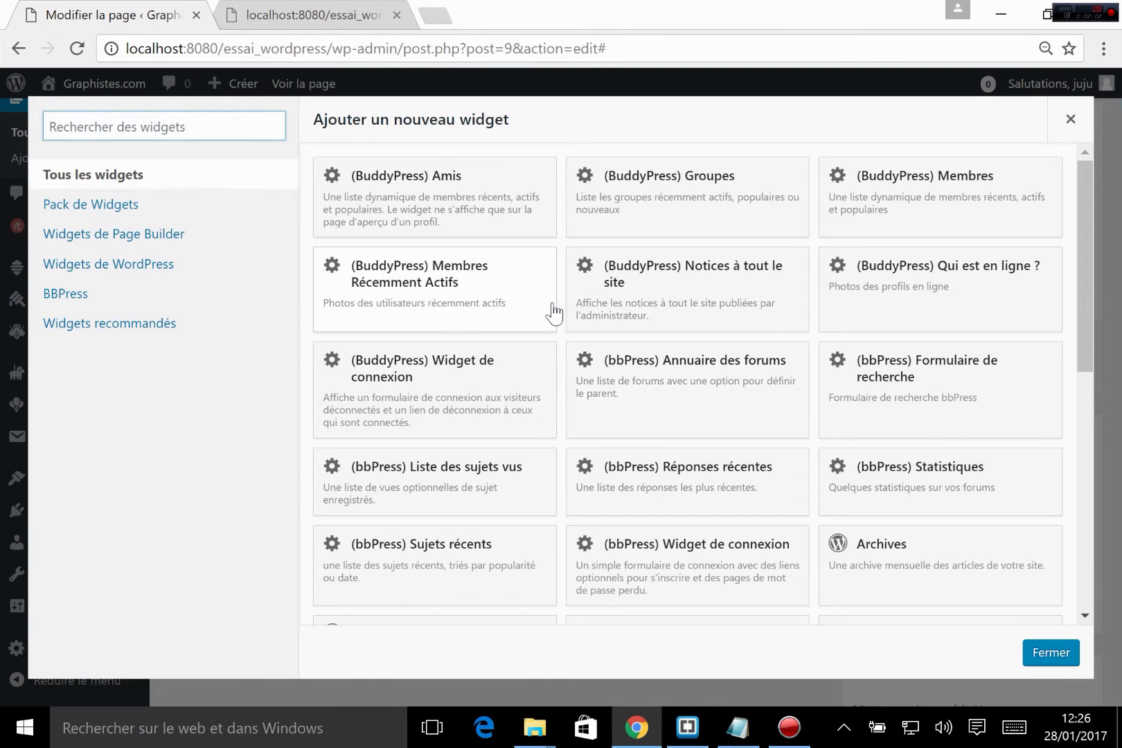
{"action": "scroll", "coordinate": [577, 270], "scroll_direction": "down", "scroll_amount": 7}
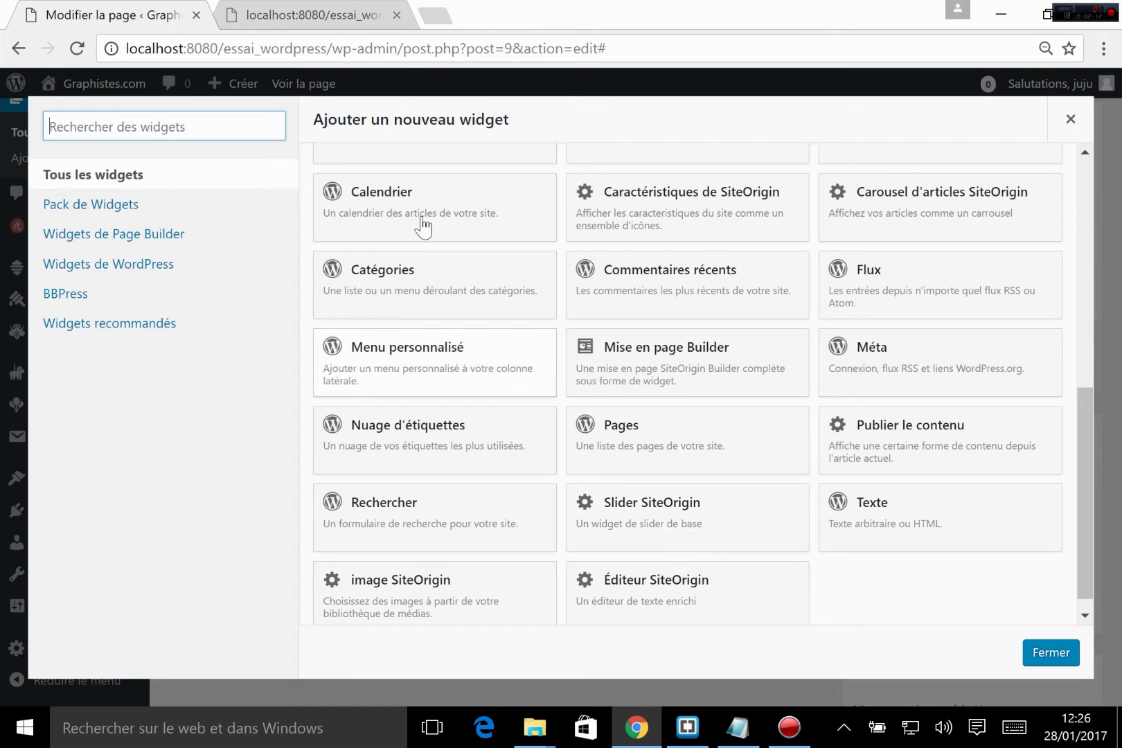
{"action": "left_click", "coordinate": [632, 511]}
- Install and activate the Pack de widgets SiteOrigin plugin through the link in the slider widget's settings
{"action": "mouse_move", "coordinate": [363, 306]}
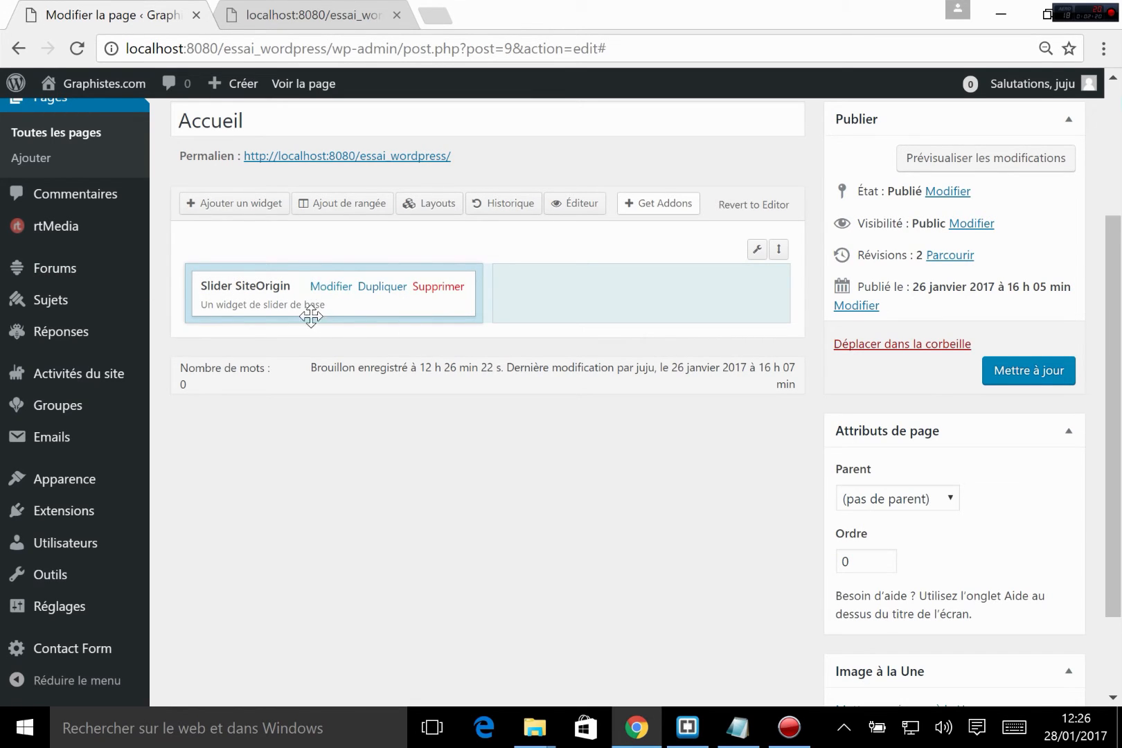
{"action": "left_click", "coordinate": [331, 287]}
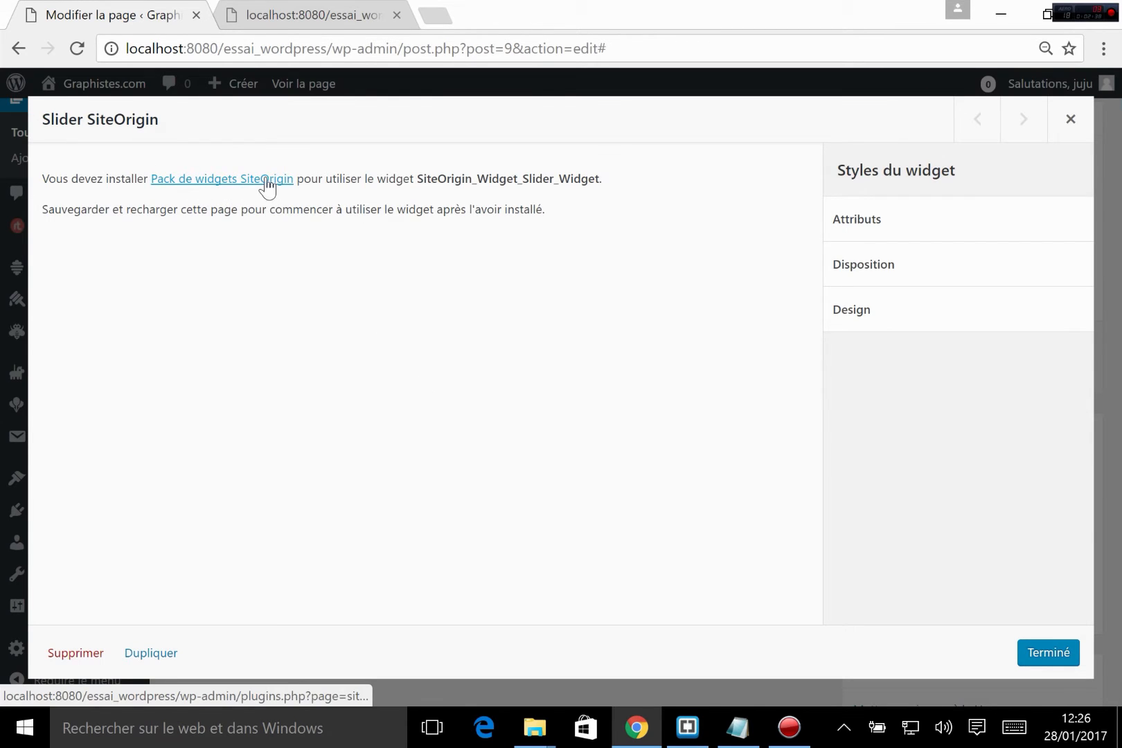
{"action": "left_click", "coordinate": [221, 181]}
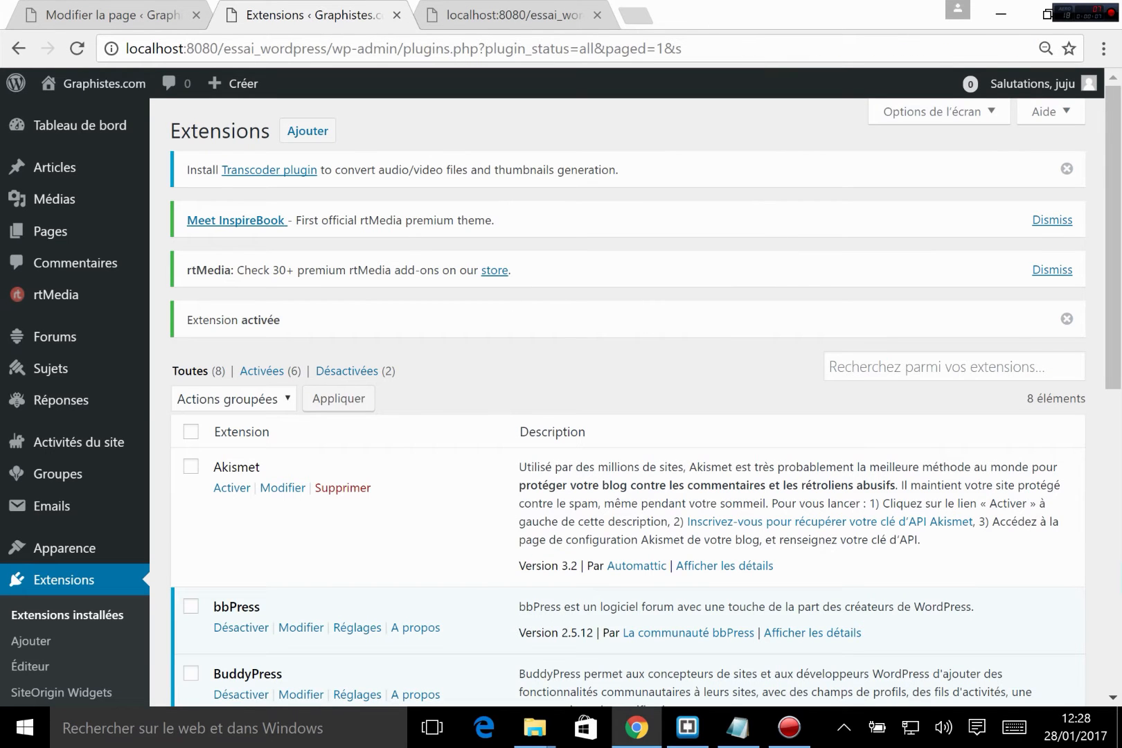
{"action": "scroll", "coordinate": [381, 431], "scroll_direction": "down", "scroll_amount": 3}
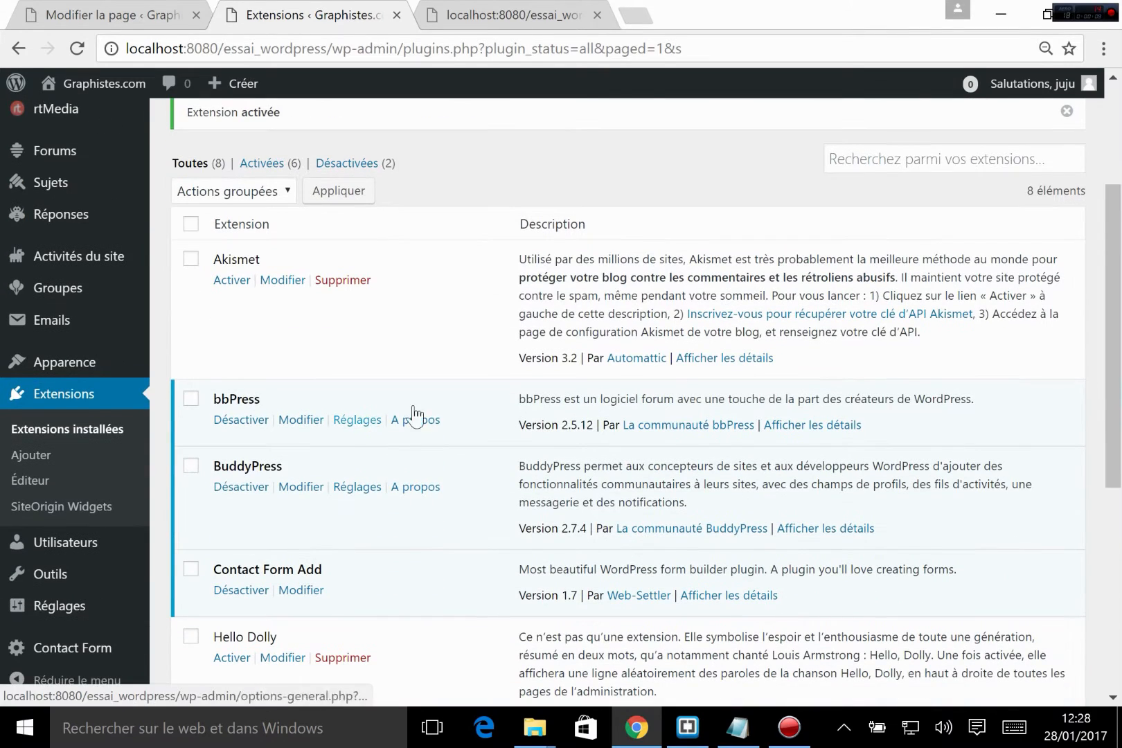
{"action": "scroll", "coordinate": [420, 409], "scroll_direction": "up", "scroll_amount": 3}
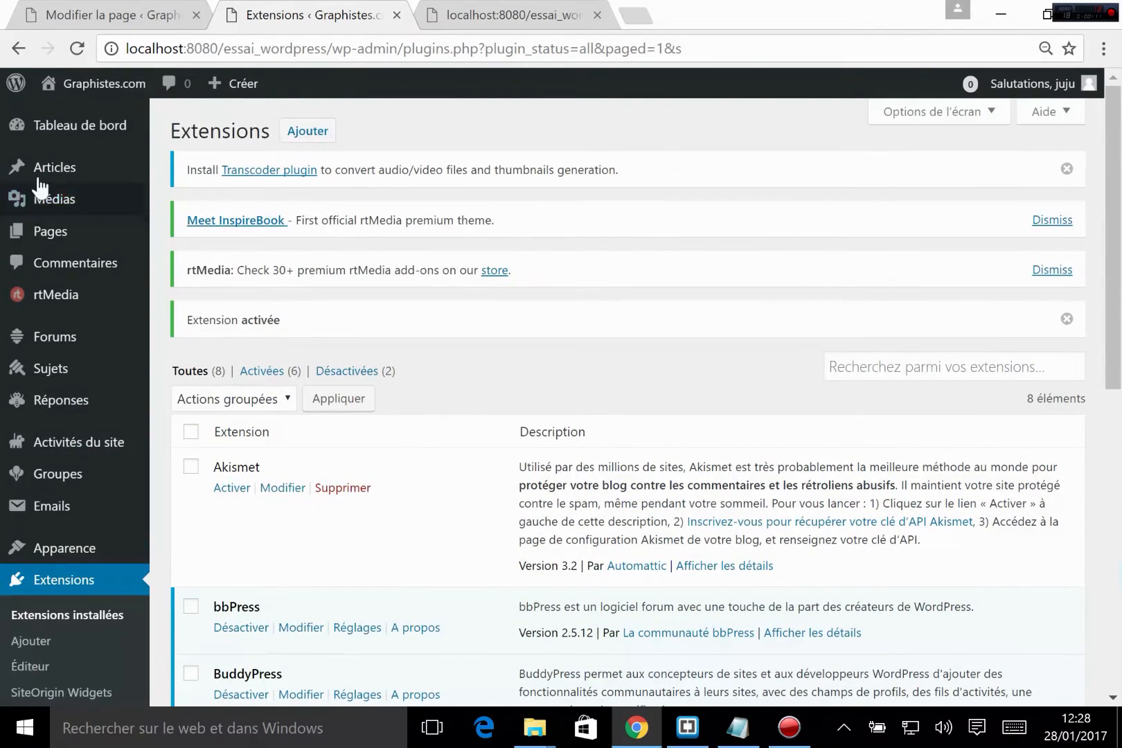
- Return to the Accueil page editor, close the slider widget's settings and update the page
{"action": "left_click", "coordinate": [139, 15]}
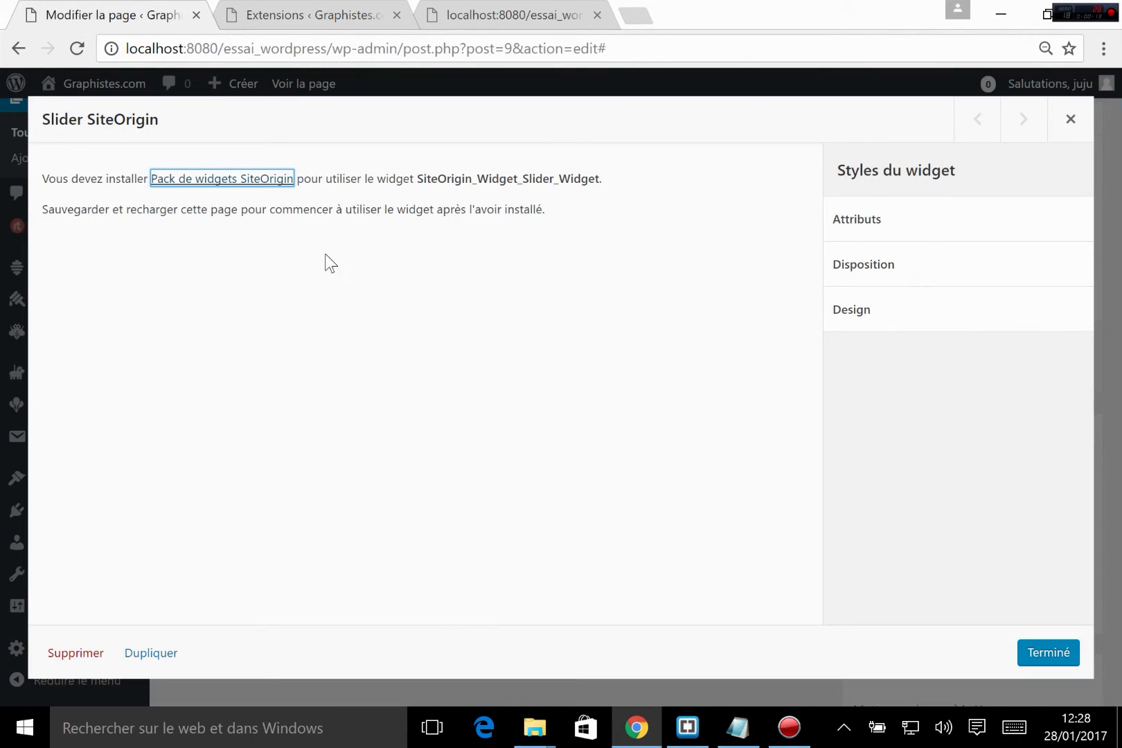
{"action": "left_click", "coordinate": [1059, 656]}
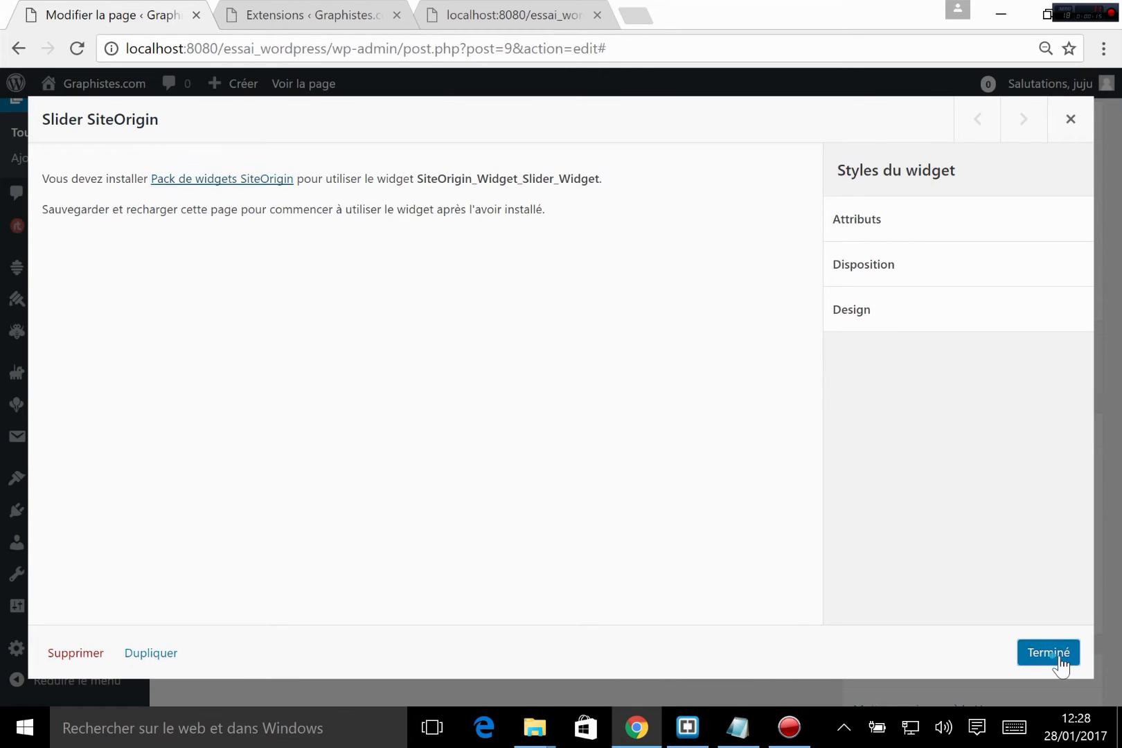
{"action": "mouse_move", "coordinate": [353, 296]}
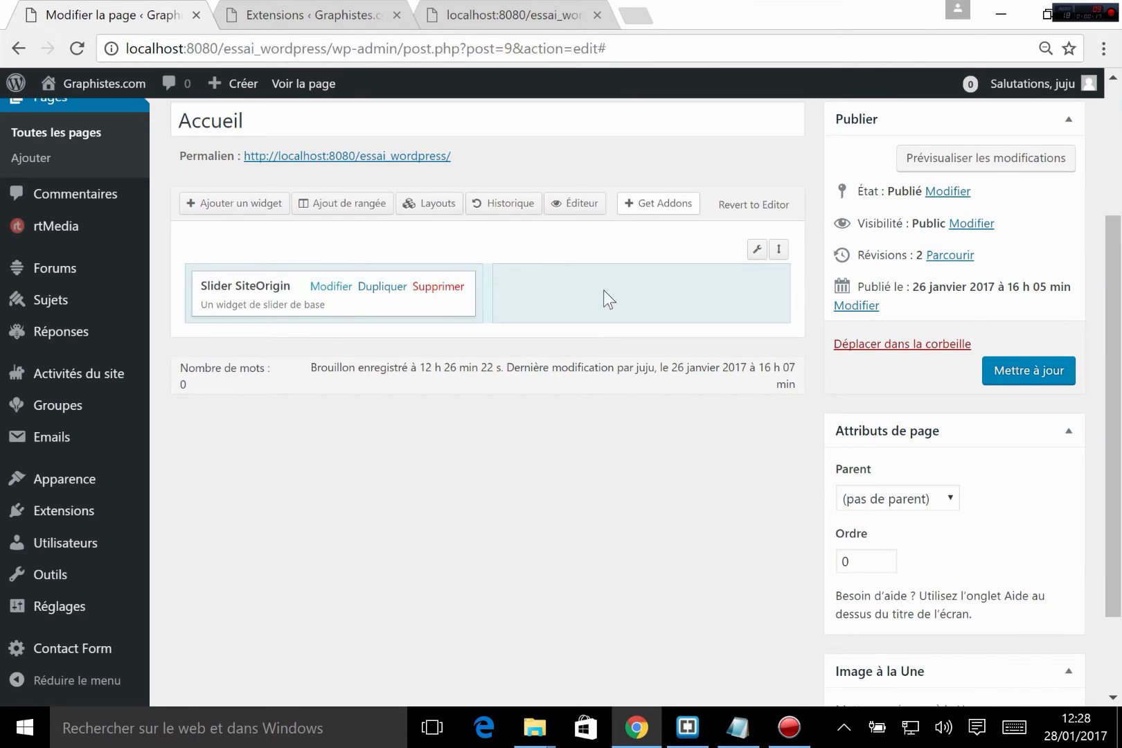
{"action": "left_click", "coordinate": [326, 298]}
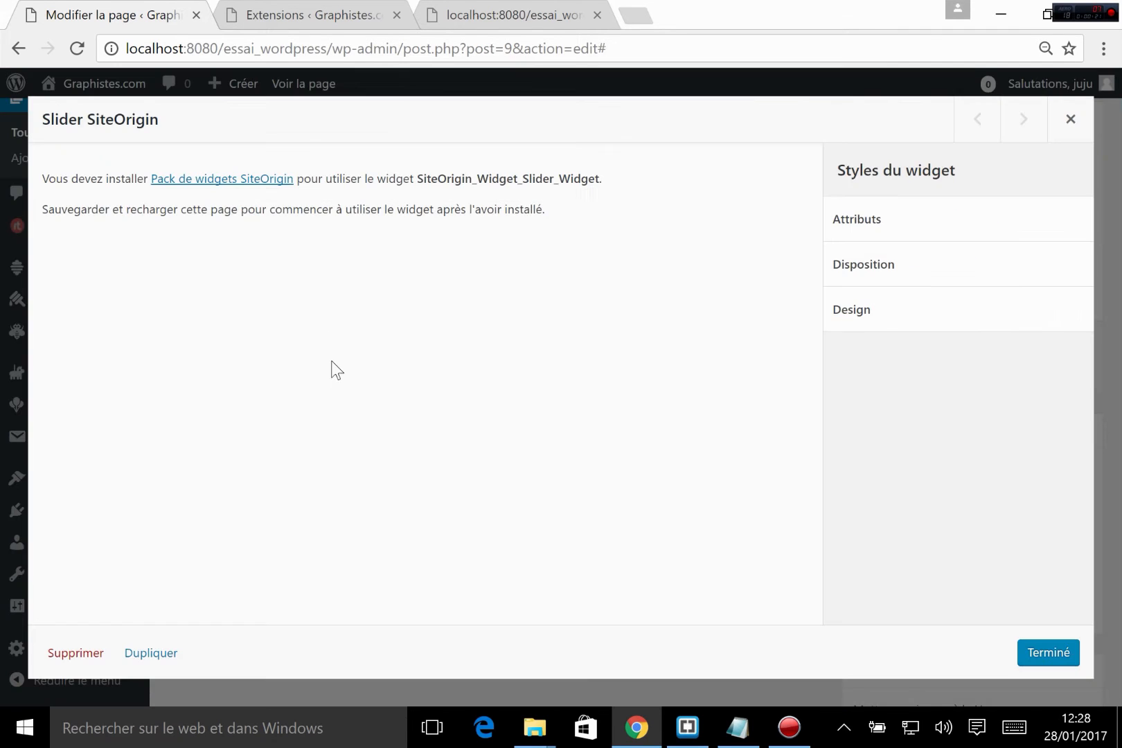
{"action": "left_click", "coordinate": [1046, 652]}
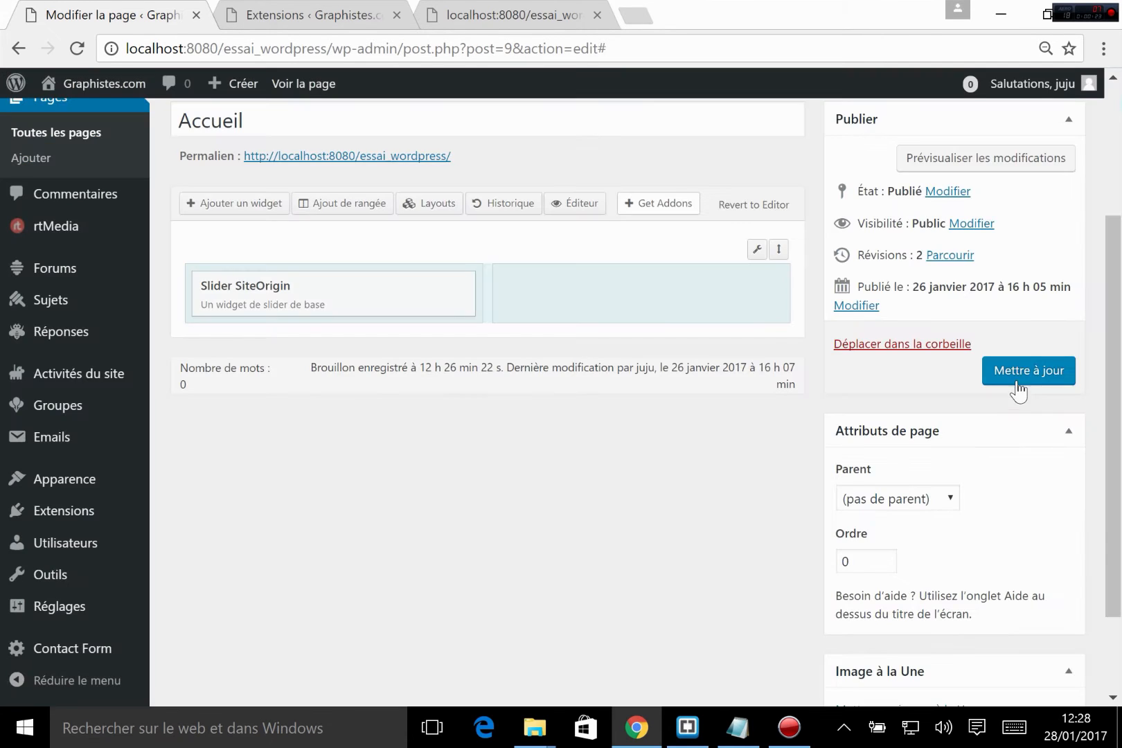
{"action": "left_click", "coordinate": [1016, 367]}
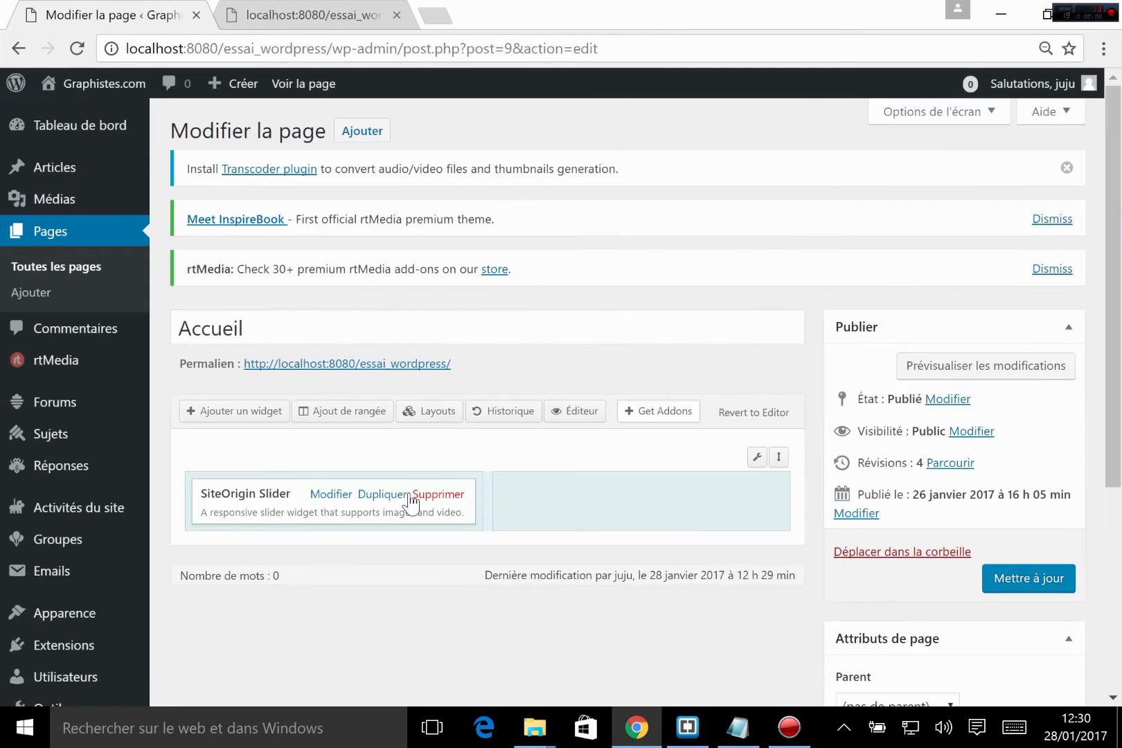
- Edit the SiteOrigin Slider widget and add a first slider frame, expanding its settings
{"action": "left_click", "coordinate": [341, 494]}
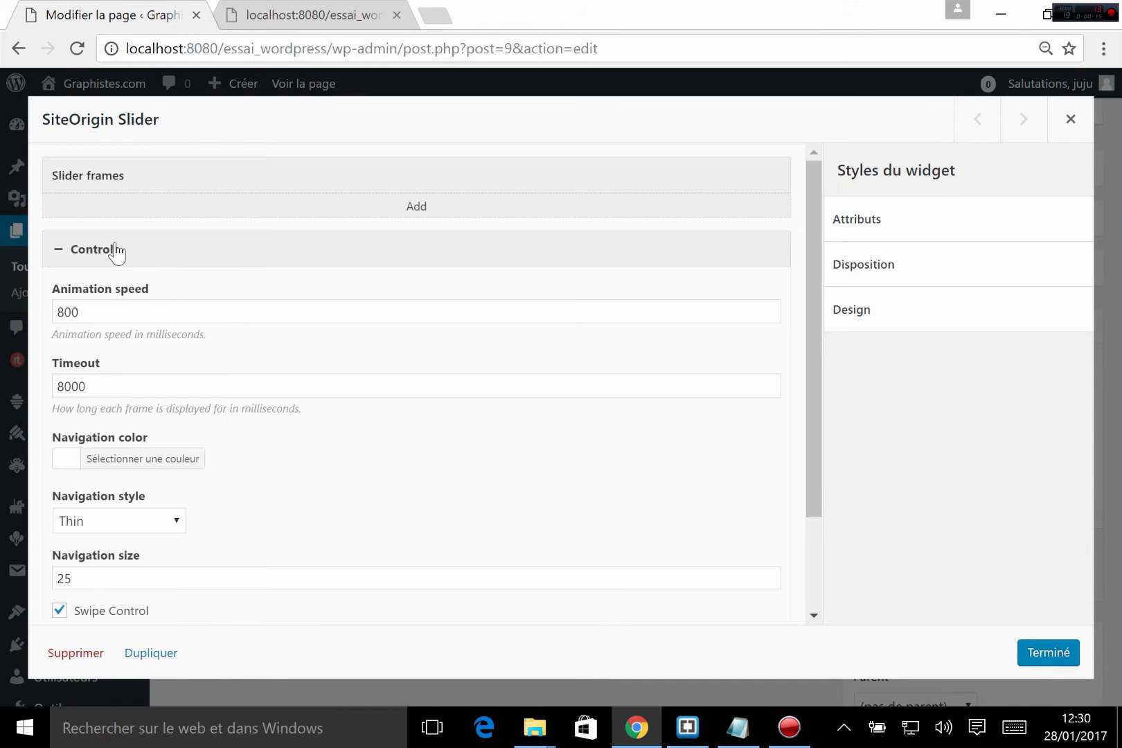
{"action": "left_click", "coordinate": [417, 212]}
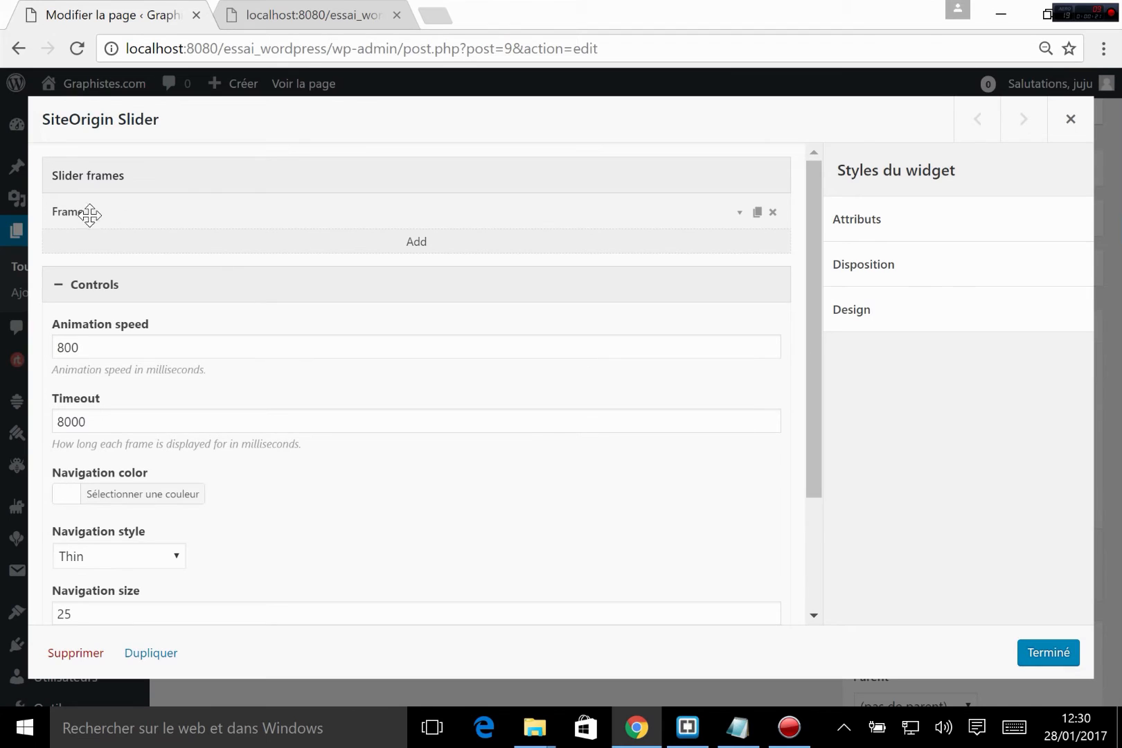
{"action": "left_click", "coordinate": [450, 212]}
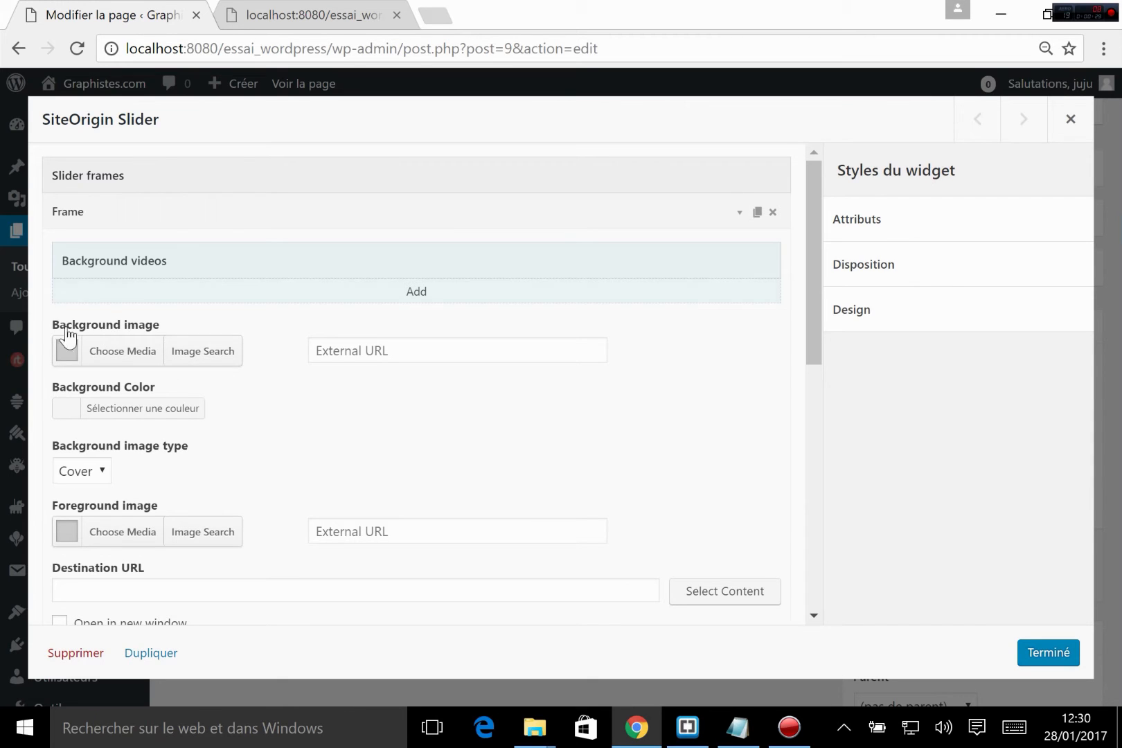
- Set the cartes-de-visite.jpg image from the media library as the first frame's background image
{"action": "left_click", "coordinate": [206, 352]}
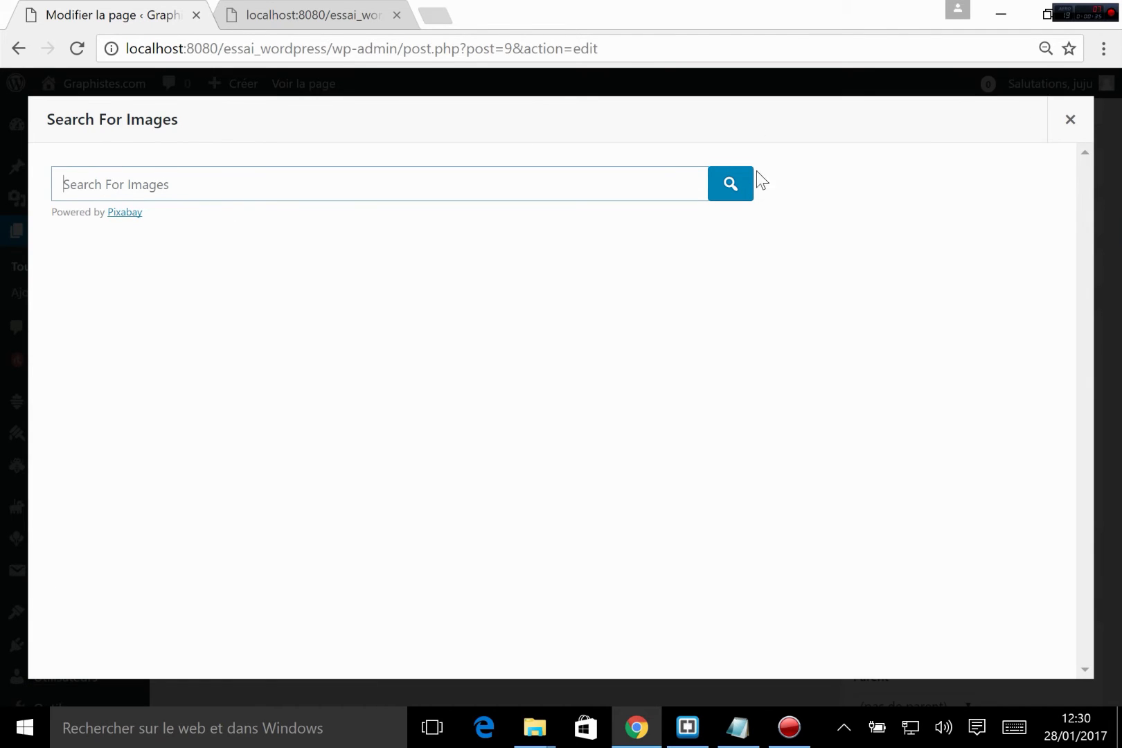
{"action": "left_click", "coordinate": [1068, 120]}
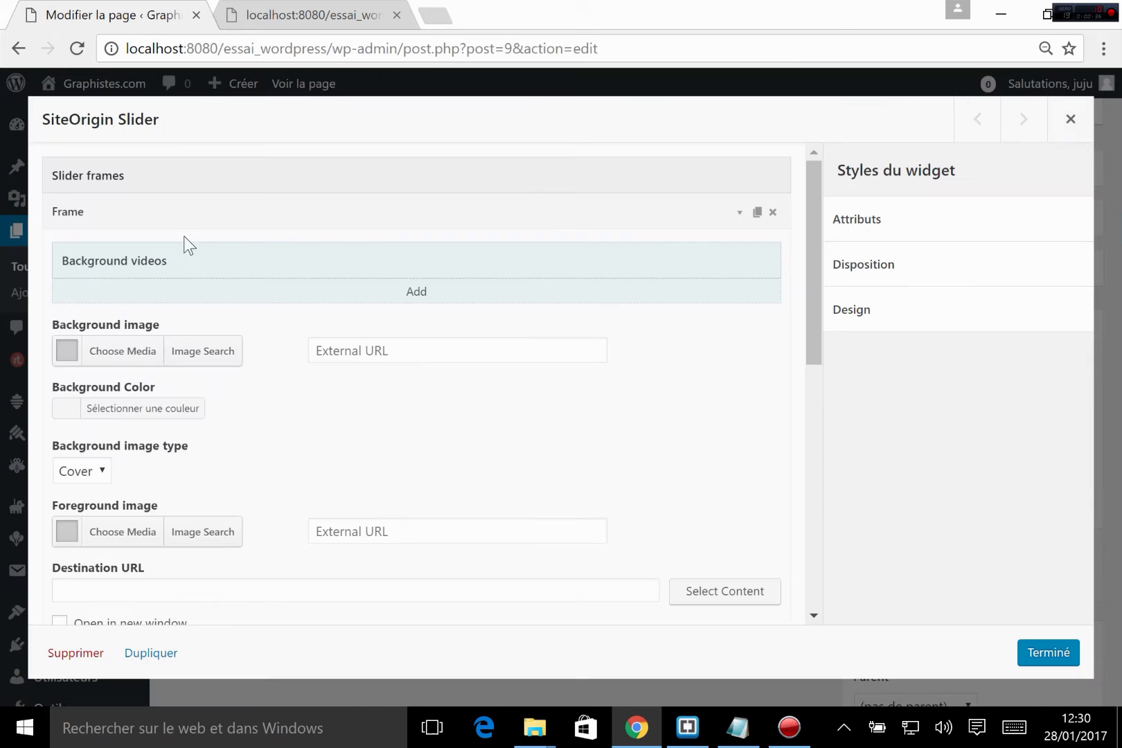
{"action": "left_click", "coordinate": [104, 350]}
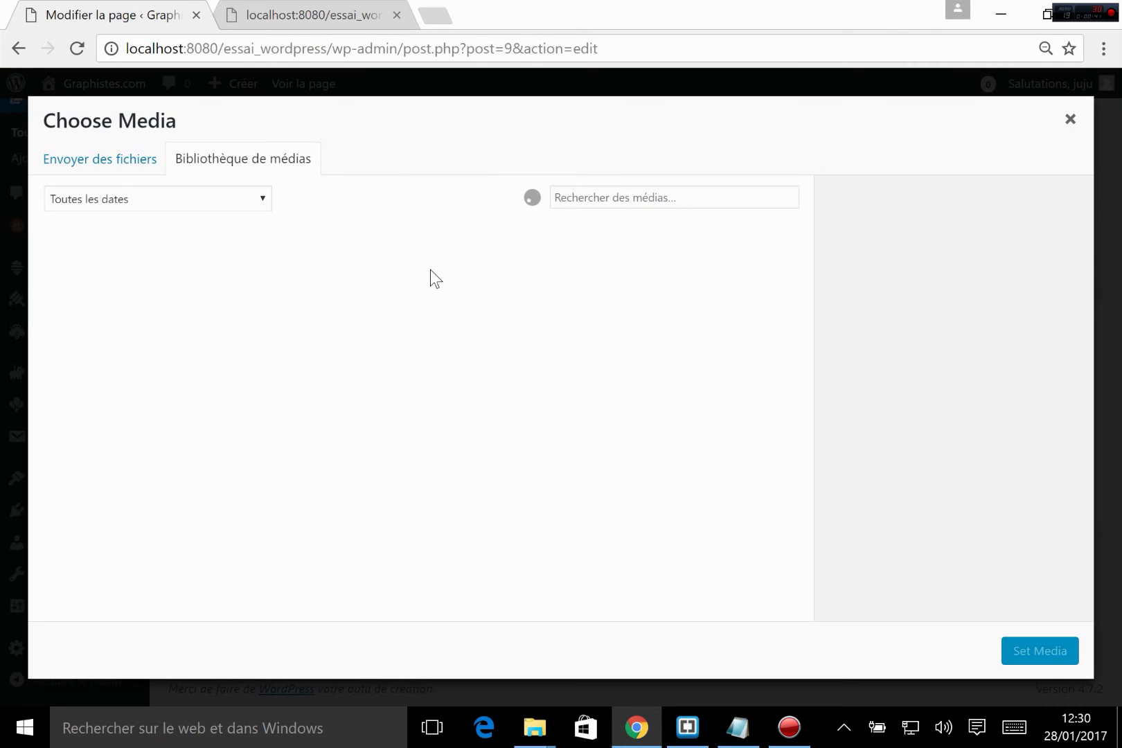
{"action": "left_click", "coordinate": [104, 158]}
{"action": "left_click", "coordinate": [249, 164]}
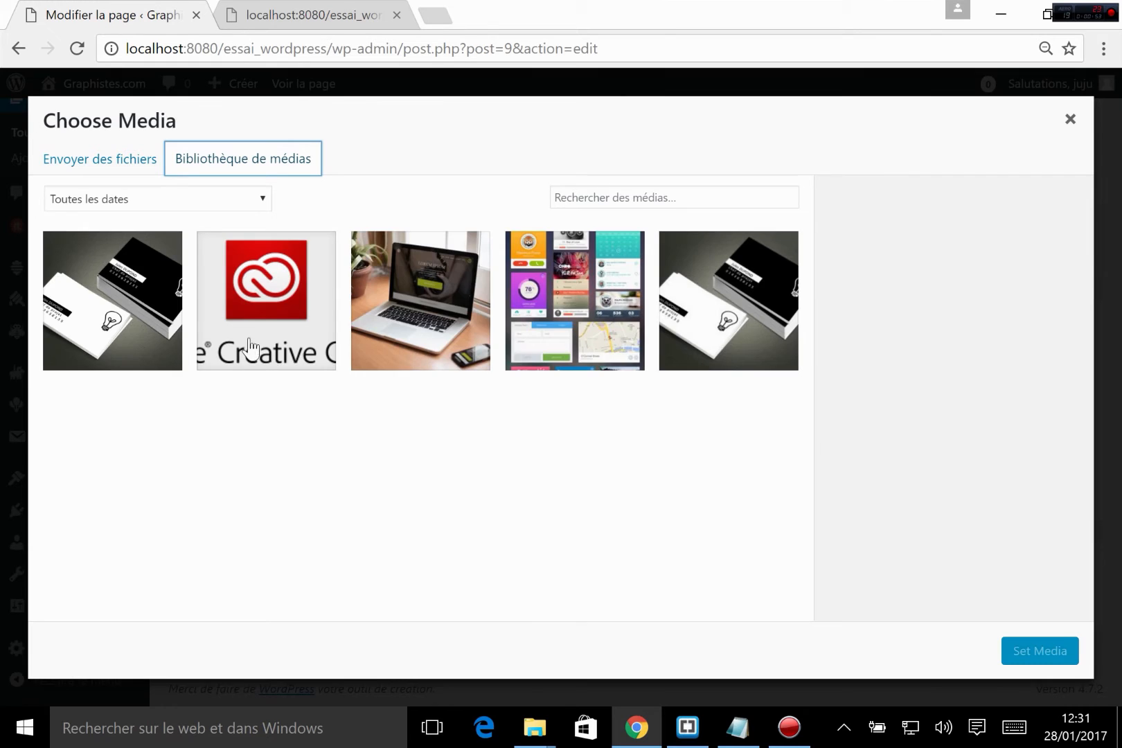
{"action": "left_click", "coordinate": [151, 305]}
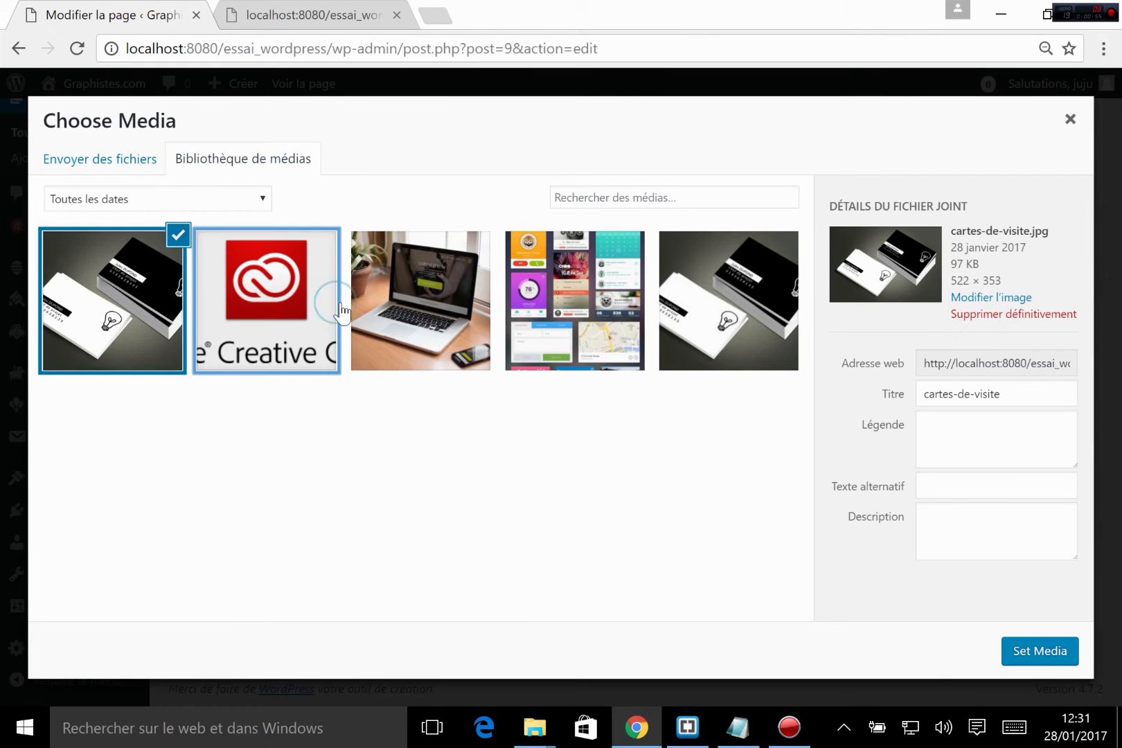
{"action": "left_click", "coordinate": [1008, 654]}
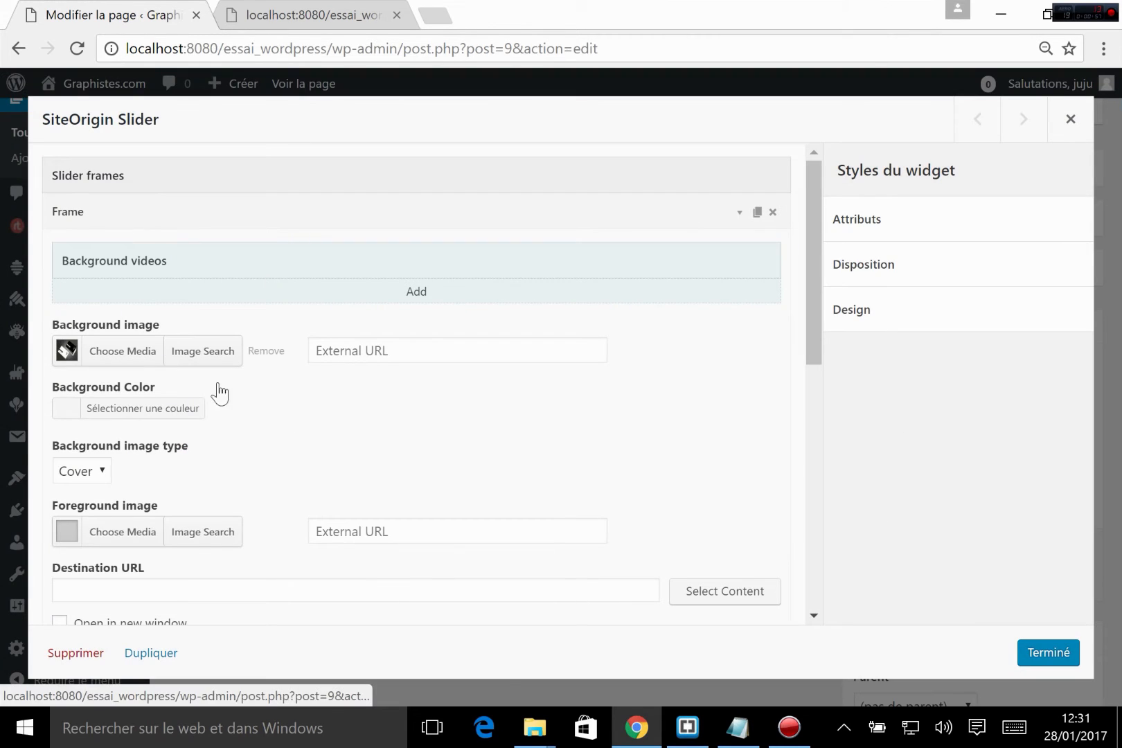
- Add a second slider frame with the laptop photo from the media library as its background image
{"action": "scroll", "coordinate": [298, 450], "scroll_direction": "down", "scroll_amount": 3}
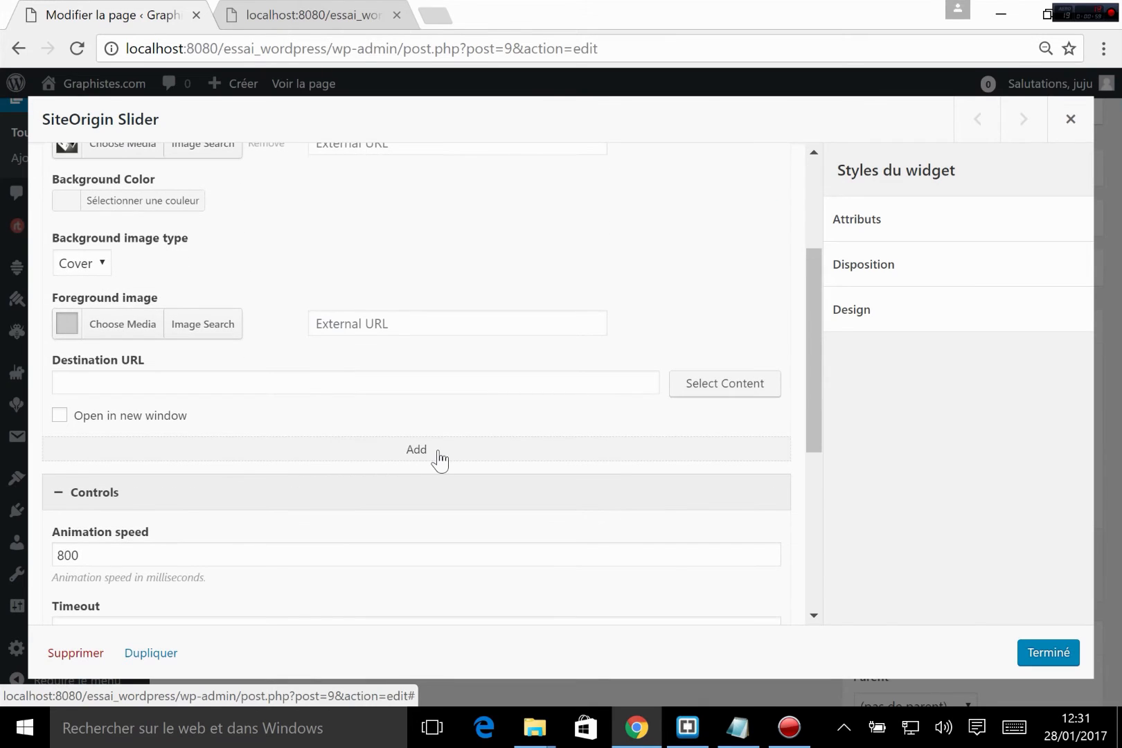
{"action": "left_click", "coordinate": [433, 451]}
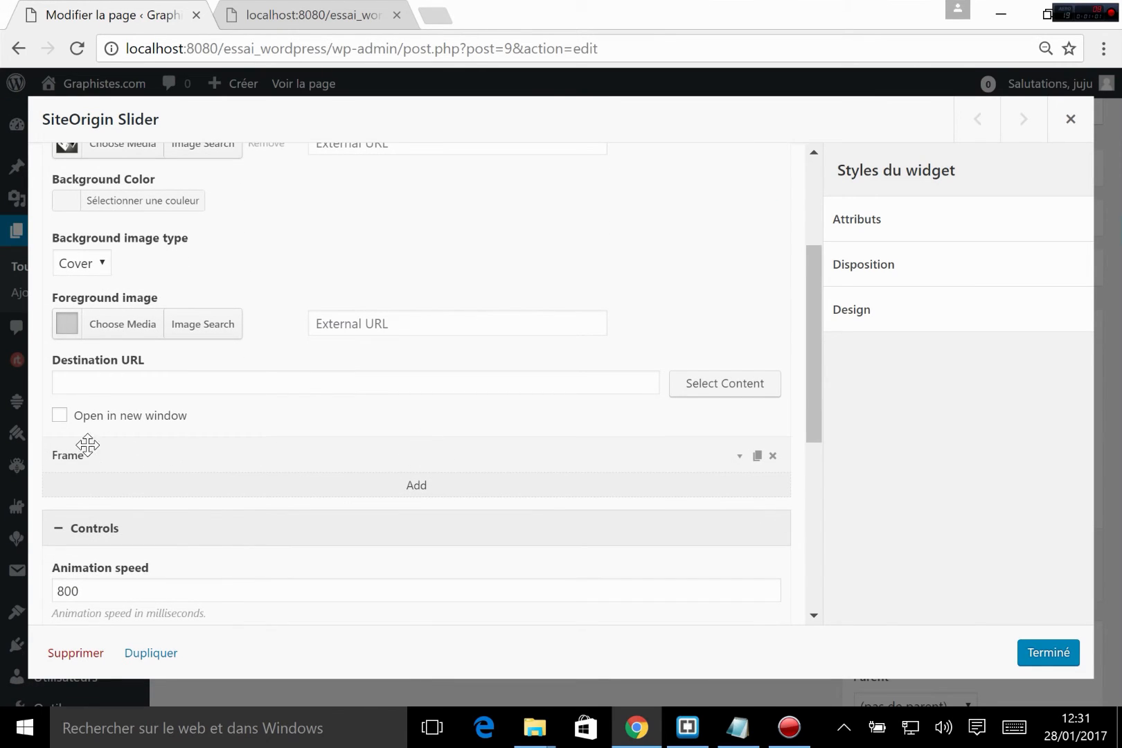
{"action": "left_click", "coordinate": [727, 454]}
{"action": "scroll", "coordinate": [177, 463], "scroll_direction": "down", "scroll_amount": 3}
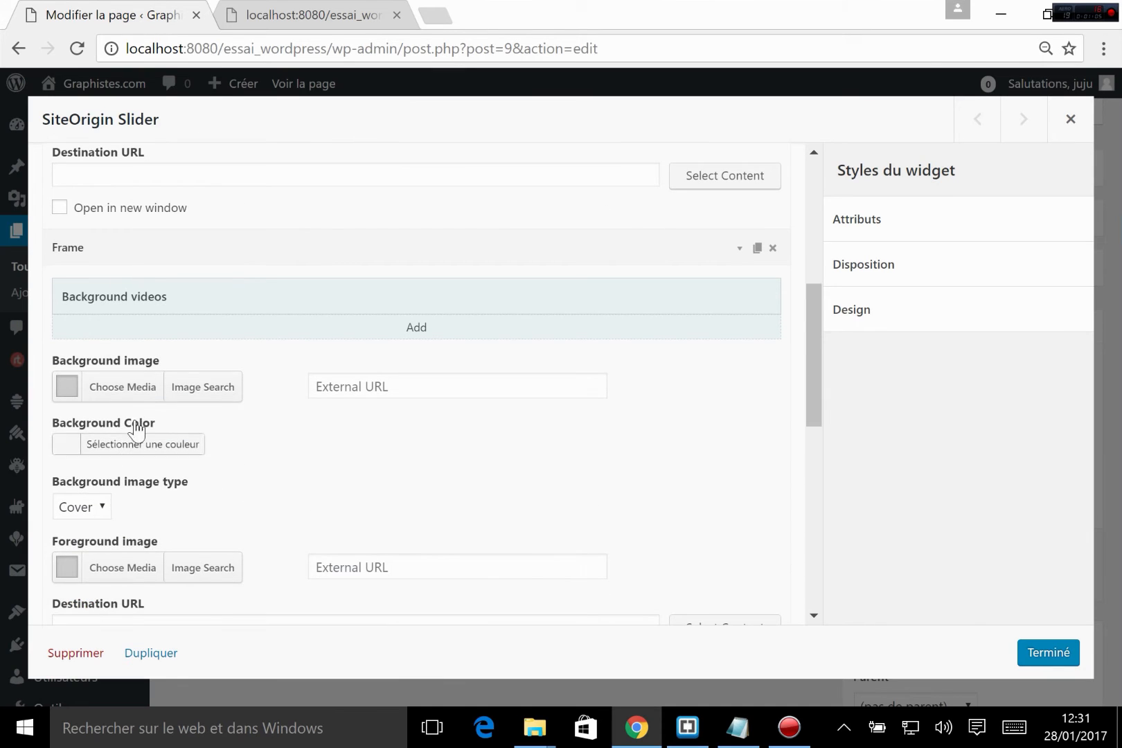
{"action": "left_click", "coordinate": [134, 395]}
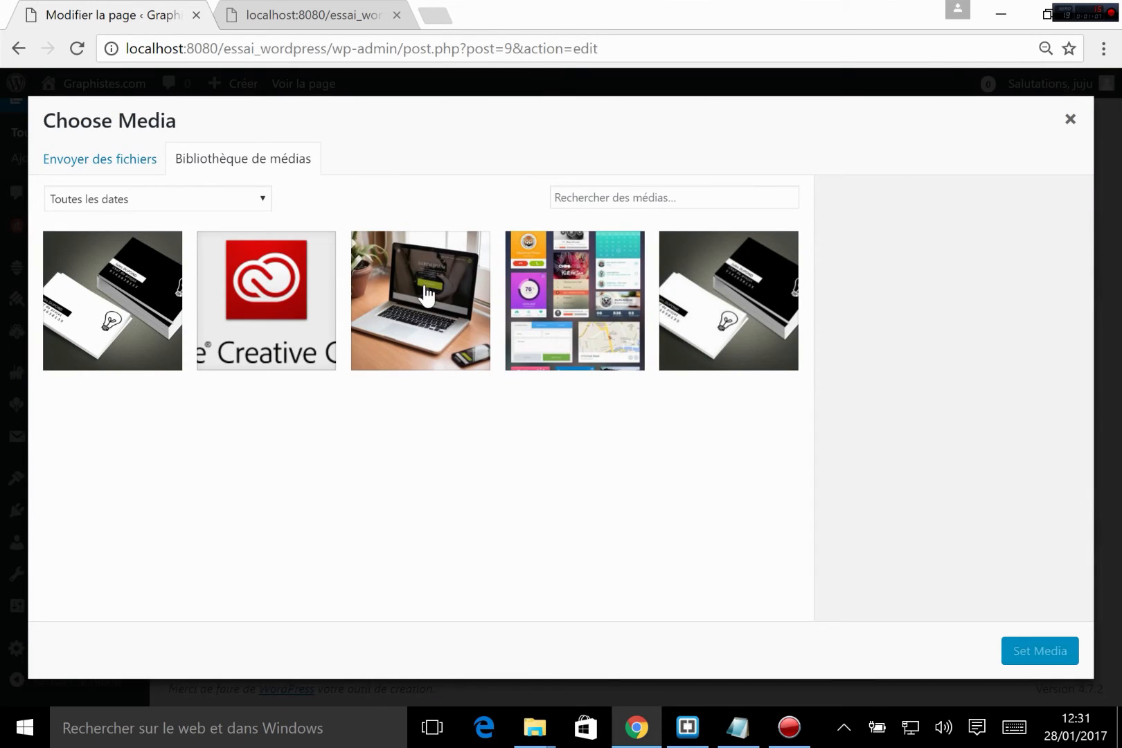
{"action": "left_click", "coordinate": [422, 298]}
{"action": "left_click", "coordinate": [1040, 652]}
- Add a third slider frame with the colourful app interface image from the media library as its background image
{"action": "scroll", "coordinate": [263, 465], "scroll_direction": "down", "scroll_amount": 3}
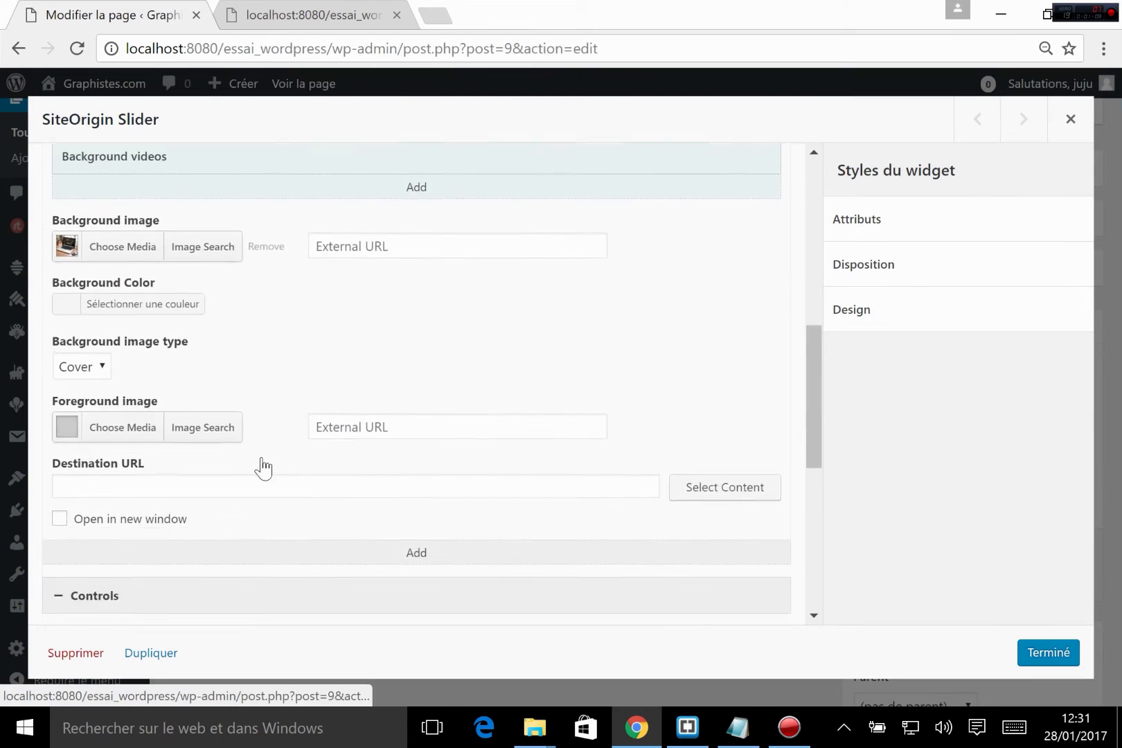
{"action": "left_click", "coordinate": [394, 488]}
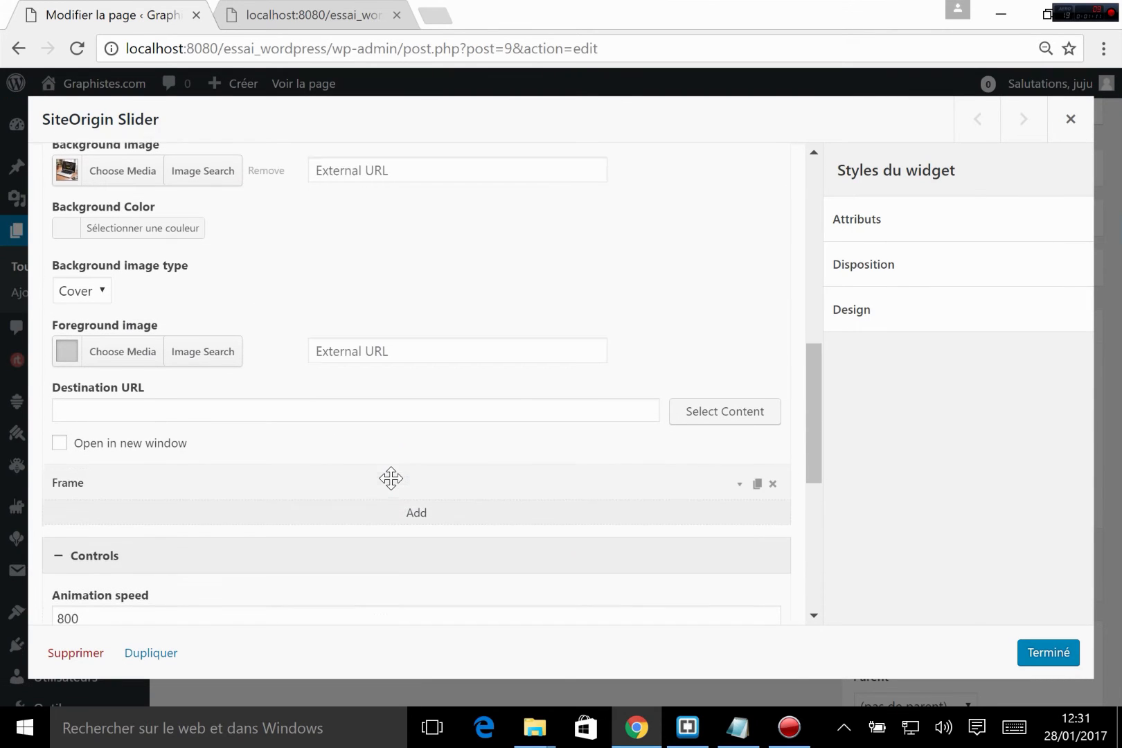
{"action": "scroll", "coordinate": [390, 272], "scroll_direction": "down", "scroll_amount": 3}
{"action": "left_click", "coordinate": [388, 277]}
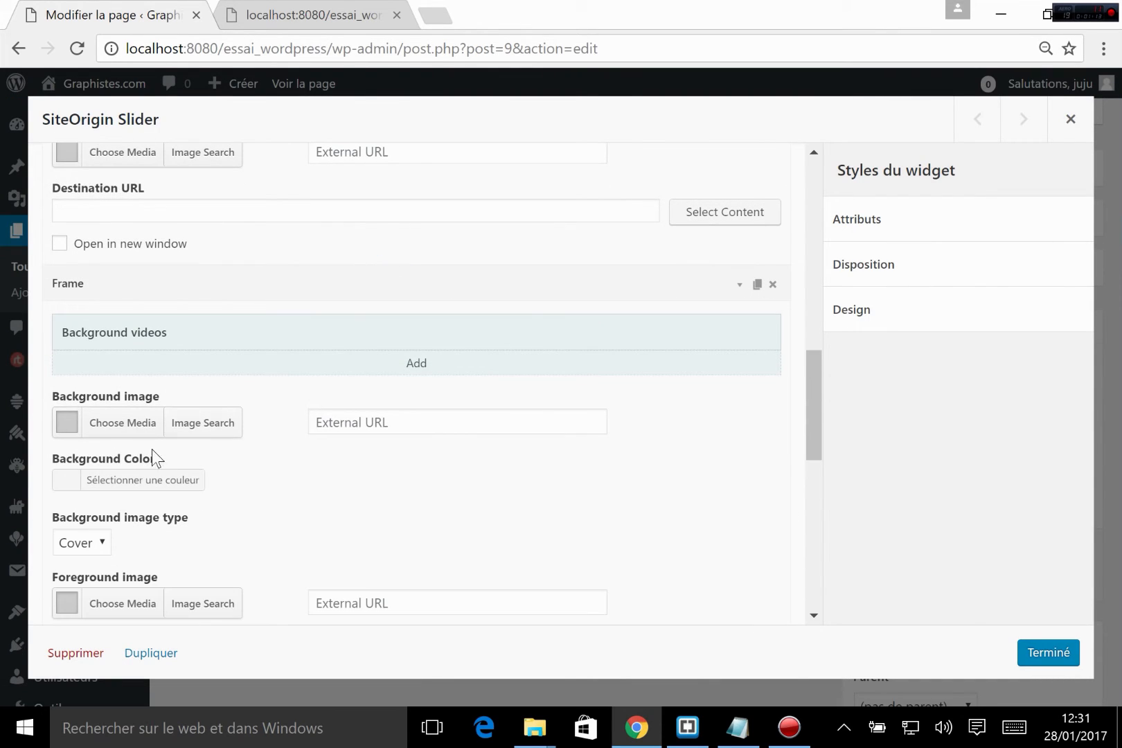
{"action": "left_click", "coordinate": [125, 423]}
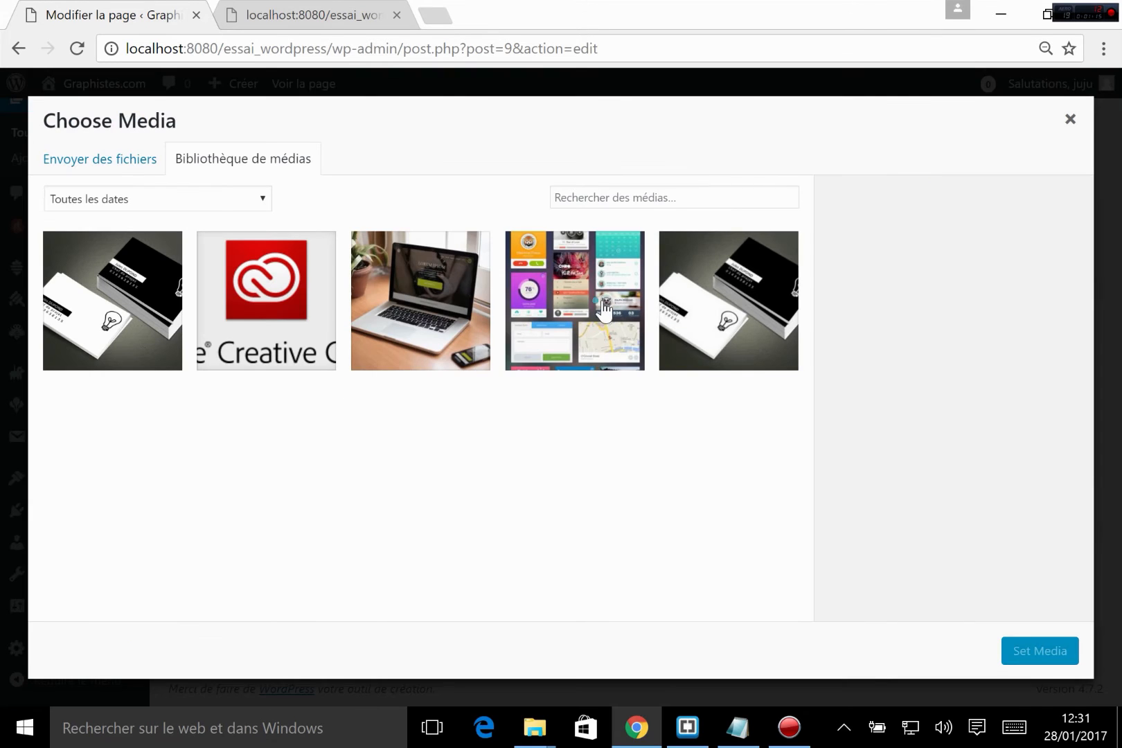
{"action": "left_click", "coordinate": [601, 298]}
{"action": "left_click", "coordinate": [1060, 652]}
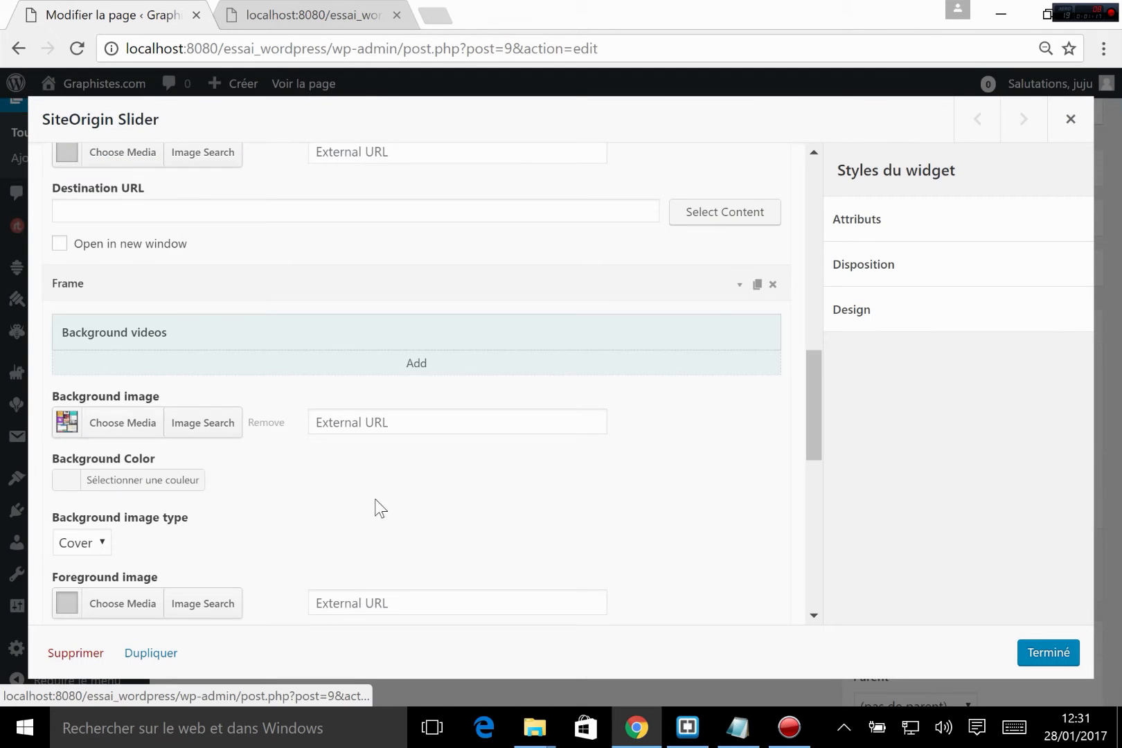
- Collapse the settings of all three slider frames in the SiteOrigin Slider widget
{"action": "scroll", "coordinate": [375, 509], "scroll_direction": "down", "scroll_amount": 5}
{"action": "scroll", "coordinate": [376, 508], "scroll_direction": "up", "scroll_amount": 6}
{"action": "scroll", "coordinate": [376, 504], "scroll_direction": "down", "scroll_amount": 2}
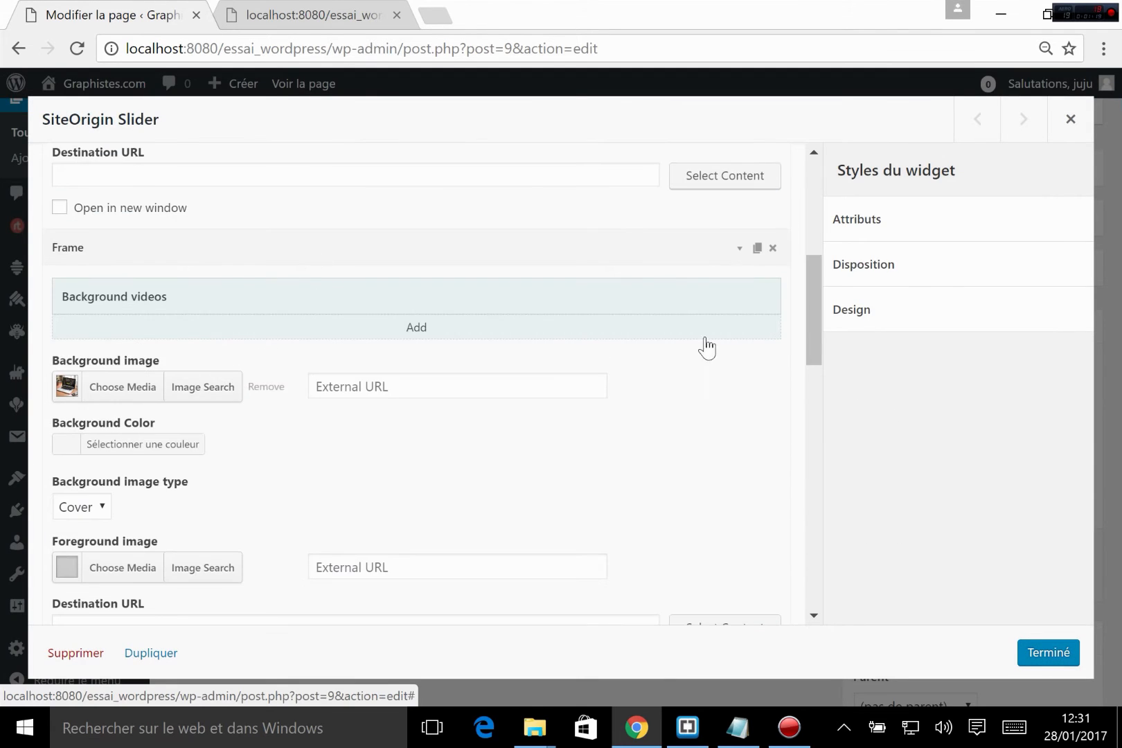
{"action": "left_click", "coordinate": [735, 250]}
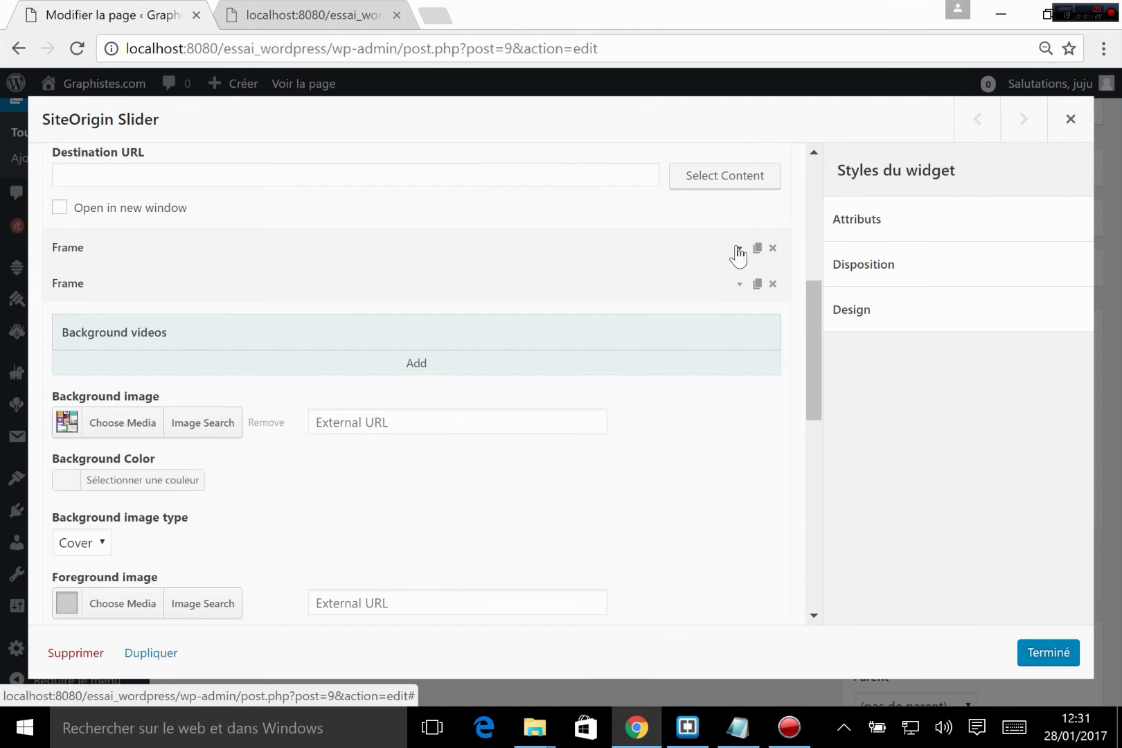
{"action": "left_click", "coordinate": [733, 284]}
{"action": "scroll", "coordinate": [717, 294], "scroll_direction": "up", "scroll_amount": 3}
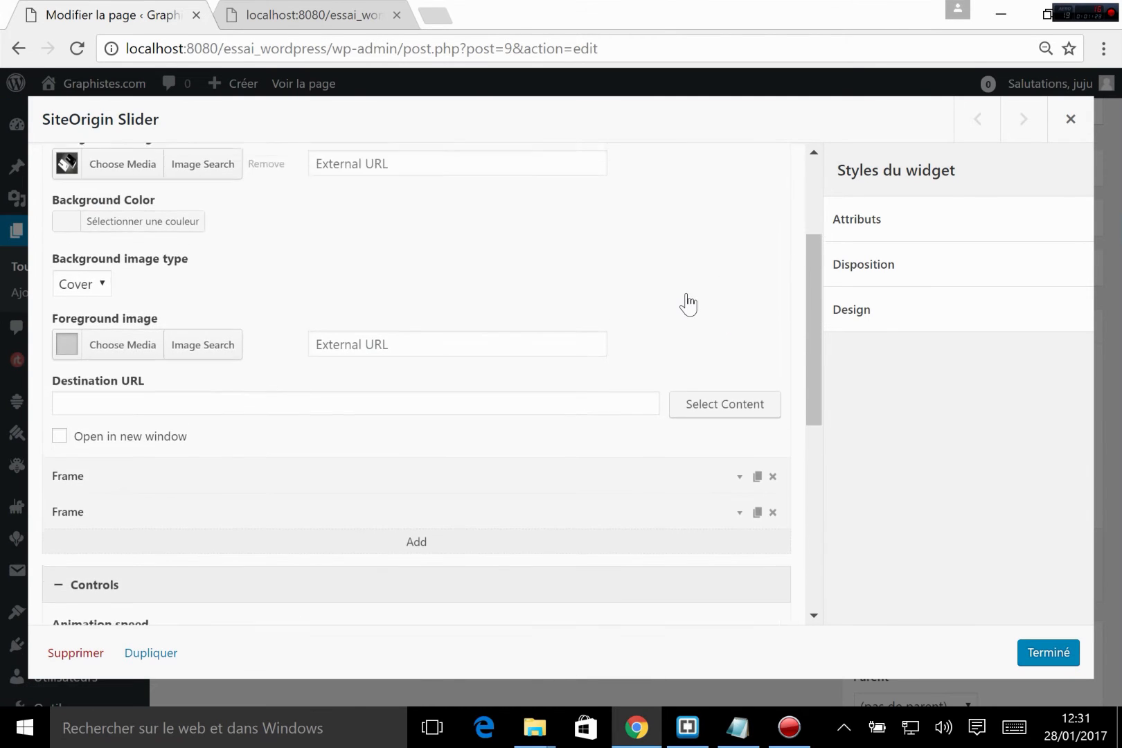
{"action": "scroll", "coordinate": [688, 304], "scroll_direction": "up", "scroll_amount": 3}
{"action": "left_click", "coordinate": [737, 212]}
{"action": "left_click", "coordinate": [737, 212]}
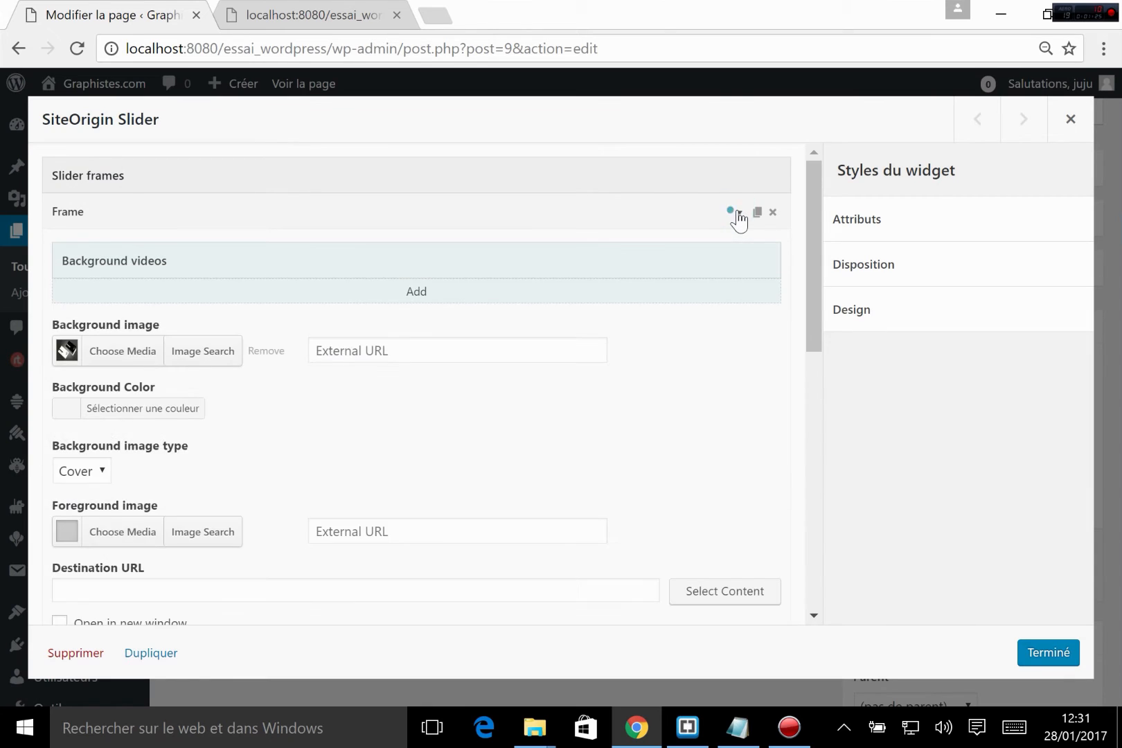
{"action": "left_click", "coordinate": [738, 213]}
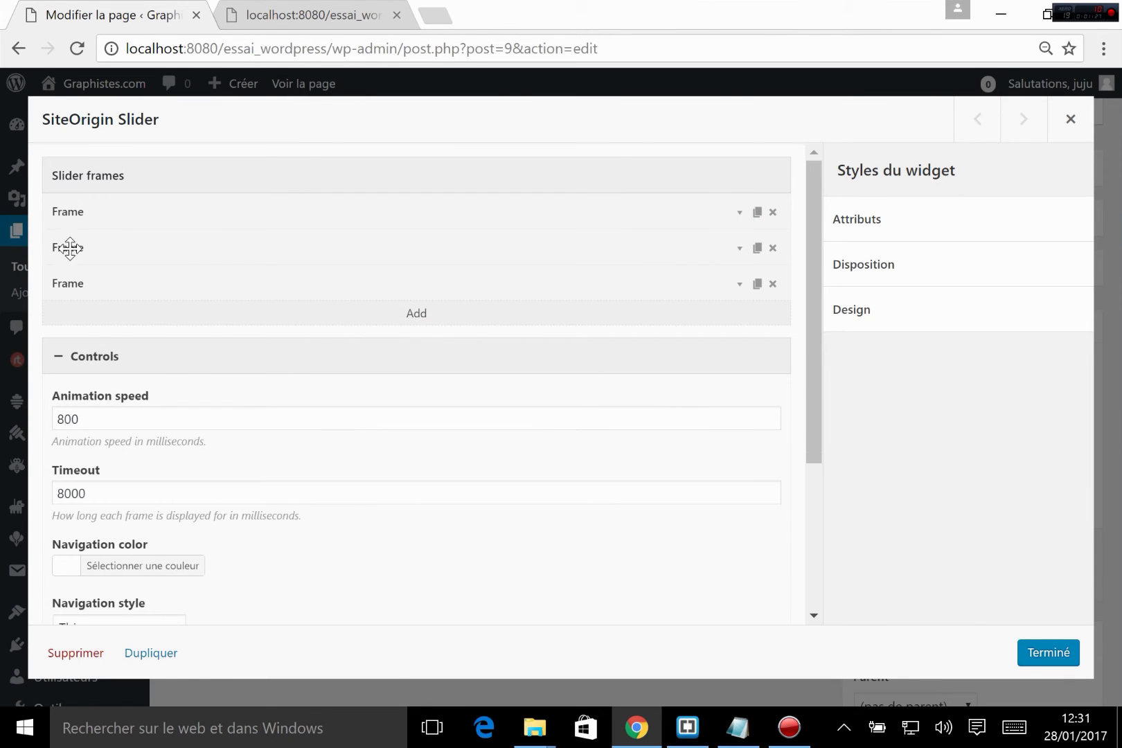
- Review the slider's animation and navigation controls, then finish editing the widget and update the Accueil page
{"action": "left_click", "coordinate": [123, 357]}
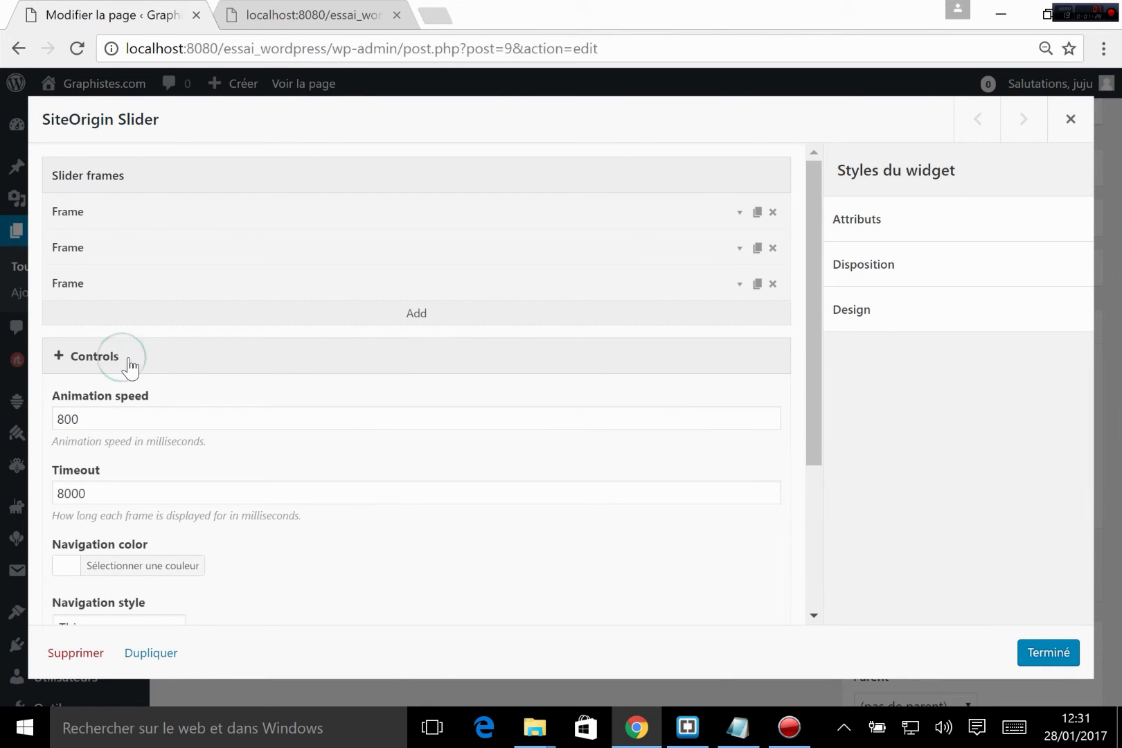
{"action": "left_click", "coordinate": [78, 364]}
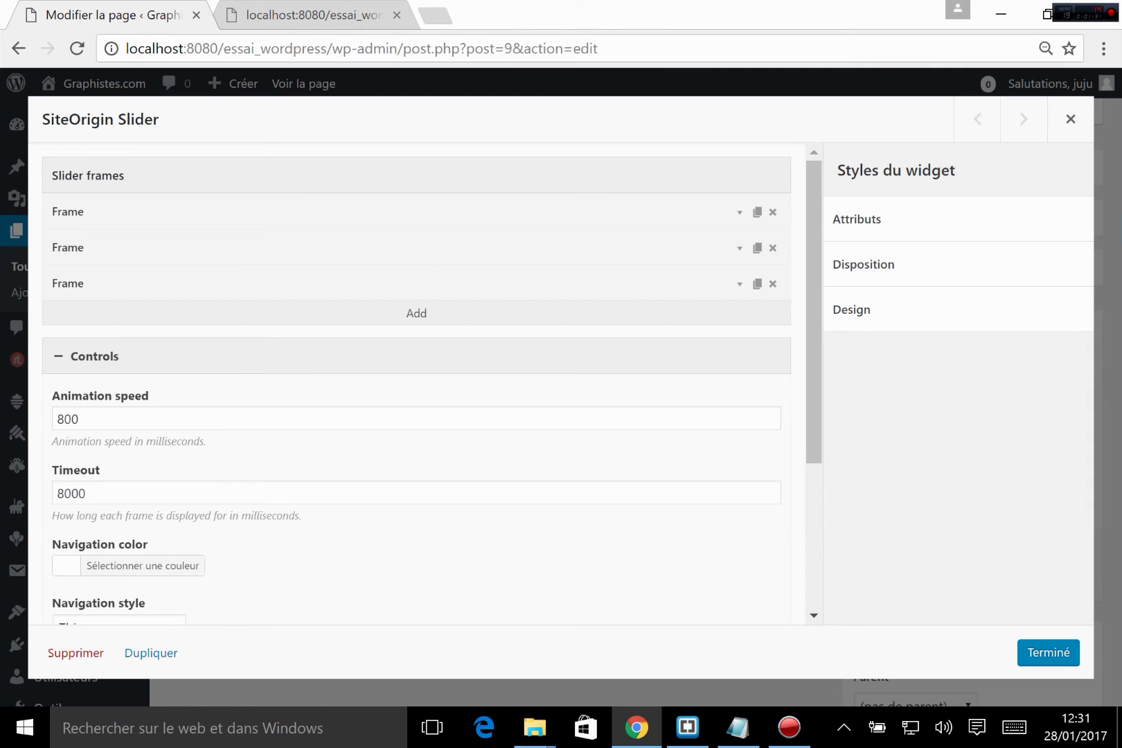
{"action": "scroll", "coordinate": [415, 384], "scroll_direction": "down", "scroll_amount": 2}
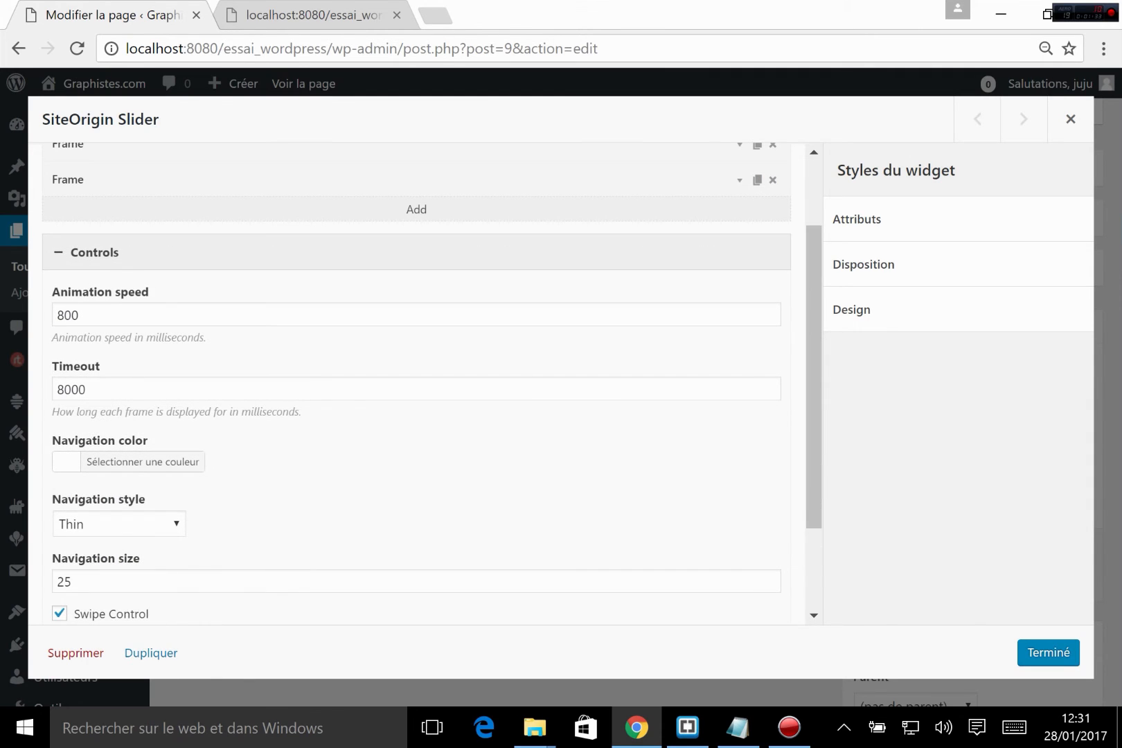
{"action": "scroll", "coordinate": [193, 393], "scroll_direction": "down", "scroll_amount": 2}
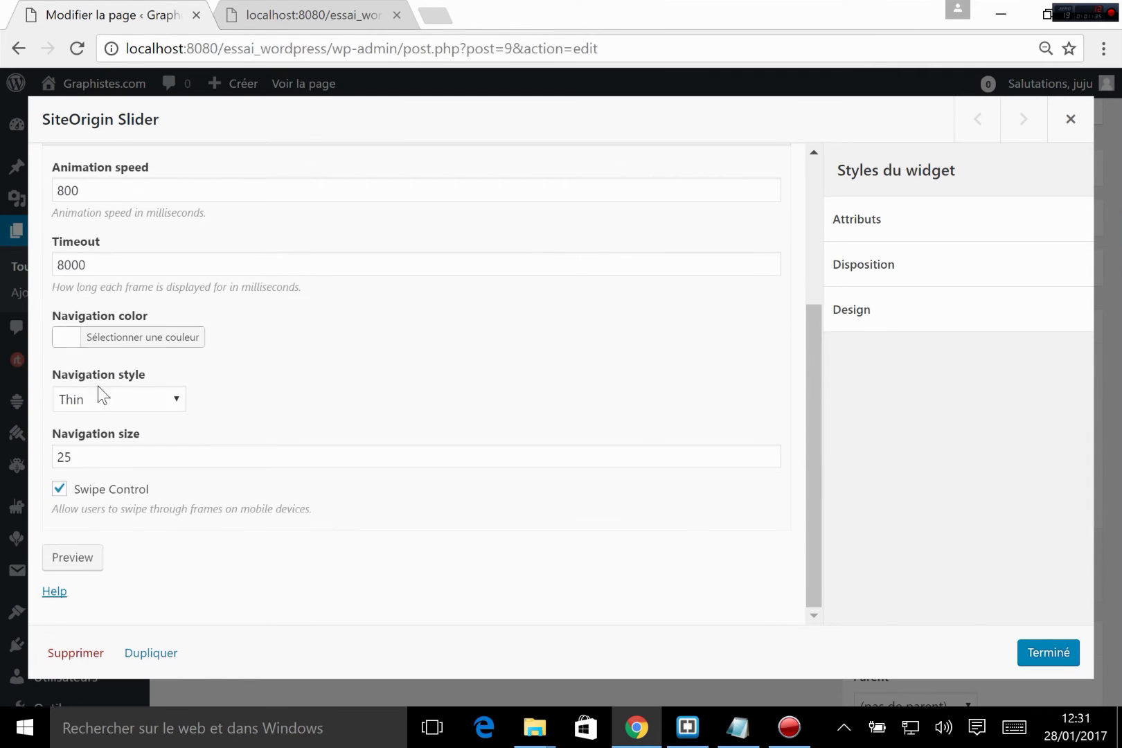
{"action": "left_click", "coordinate": [1042, 653]}
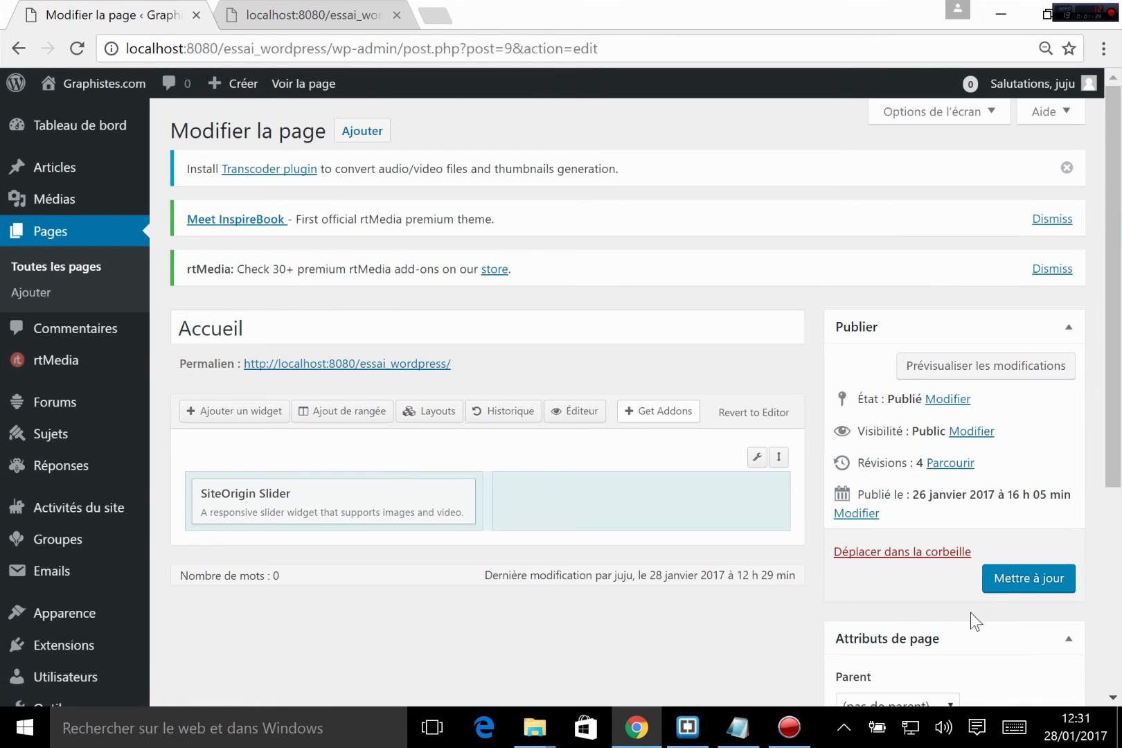
{"action": "left_click", "coordinate": [1017, 581]}
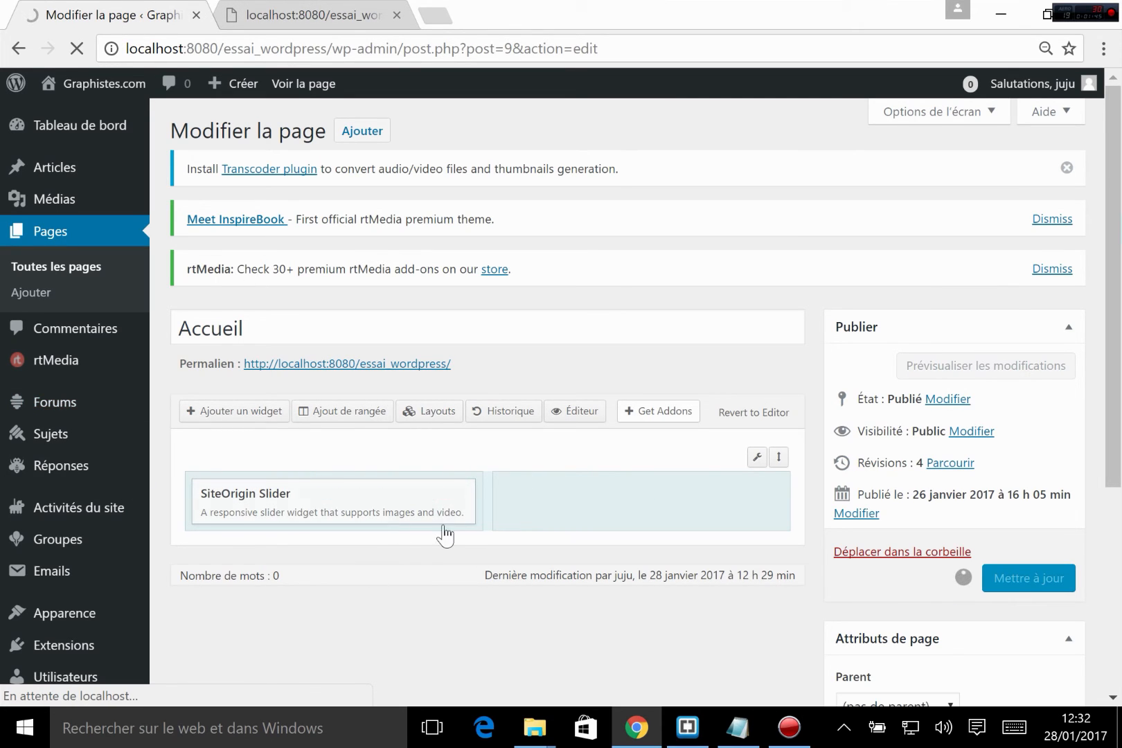
- Try to add a Texte widget to the empty second column beside the slider
{"action": "left_click", "coordinate": [692, 519]}
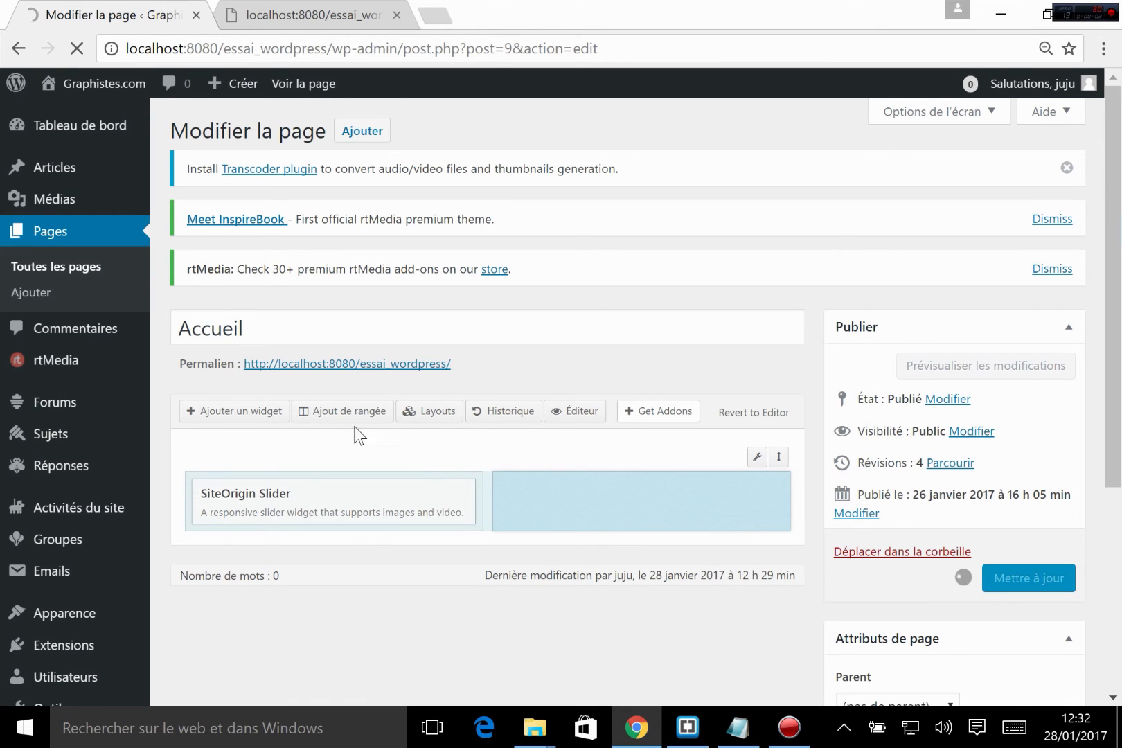
{"action": "left_click", "coordinate": [244, 414]}
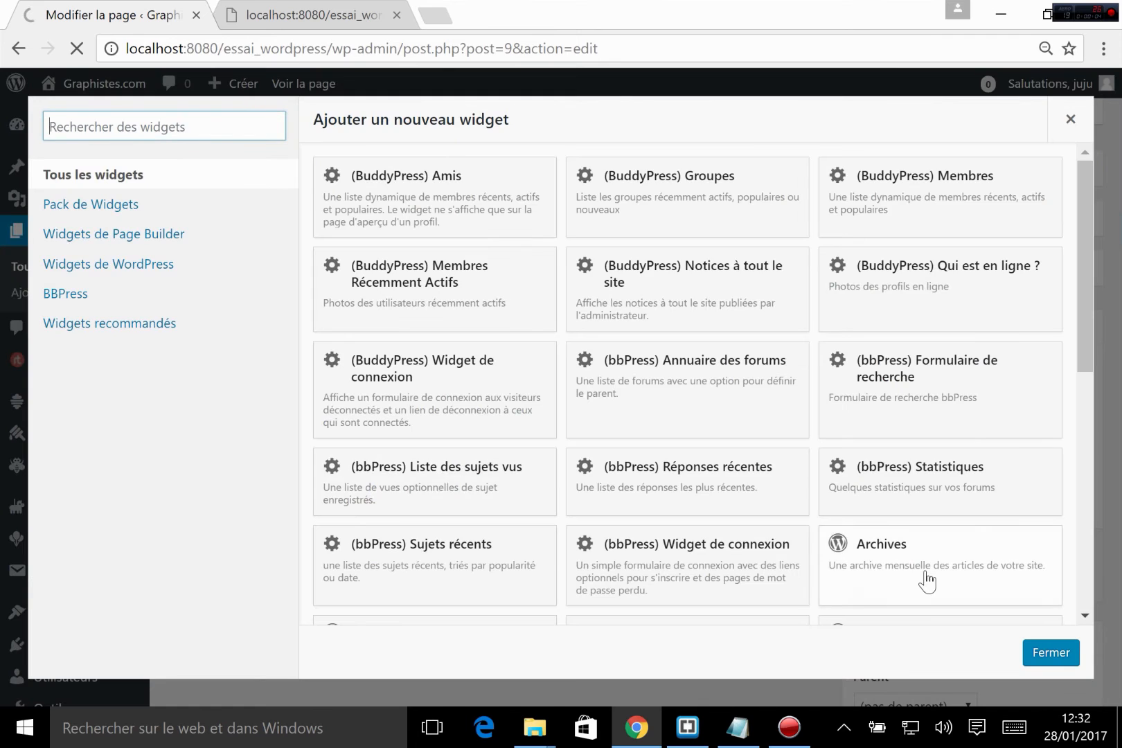
{"action": "scroll", "coordinate": [927, 581], "scroll_direction": "down", "scroll_amount": 8}
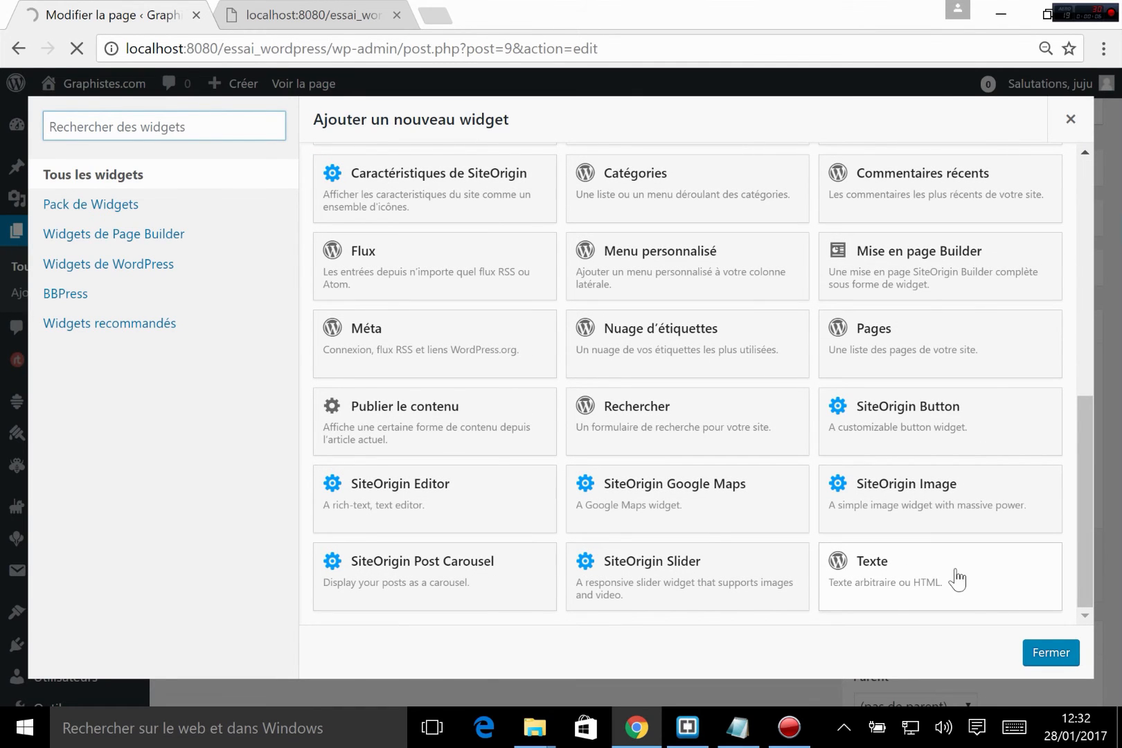
{"action": "left_click", "coordinate": [917, 575]}
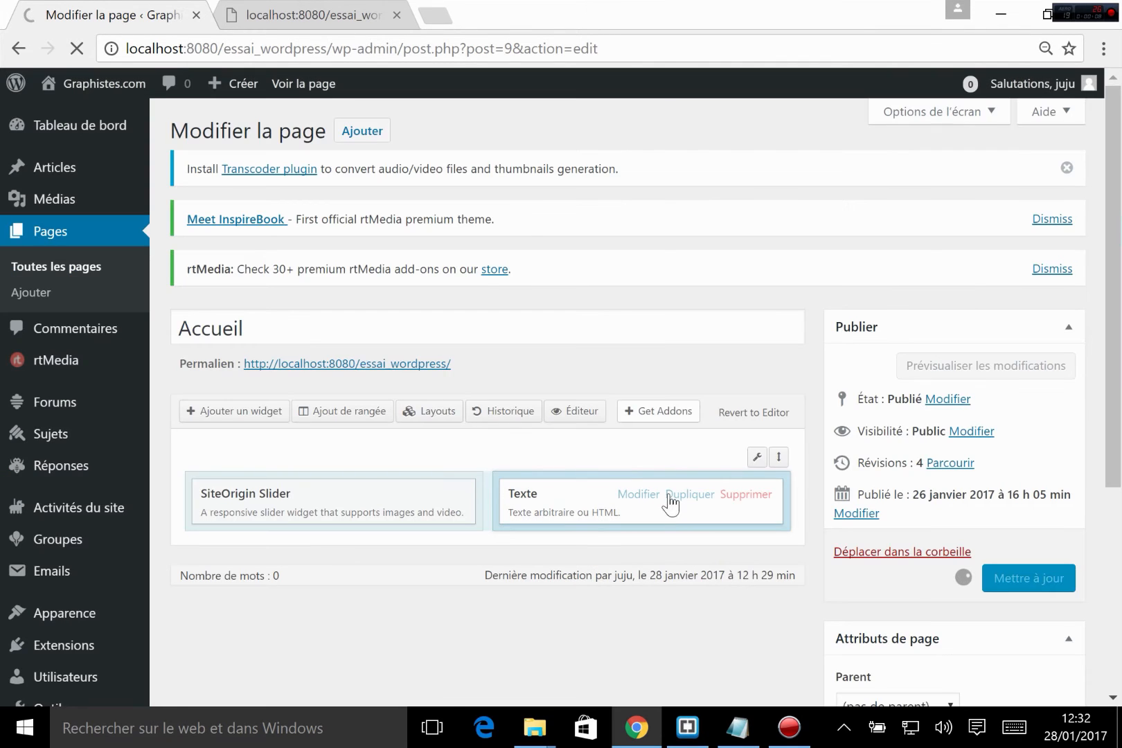
- Try to fill in the Texte widget with the title "Titre" and a line of random filler text as its content
{"action": "left_click", "coordinate": [634, 495]}
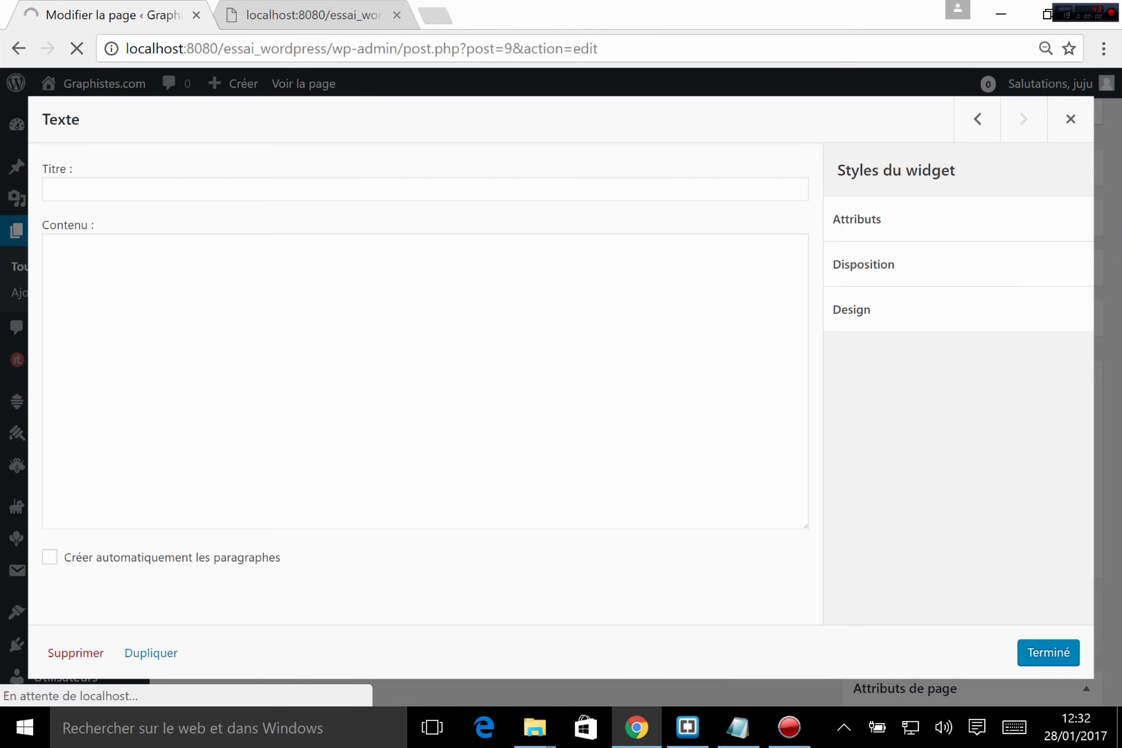
{"action": "left_click", "coordinate": [128, 187]}
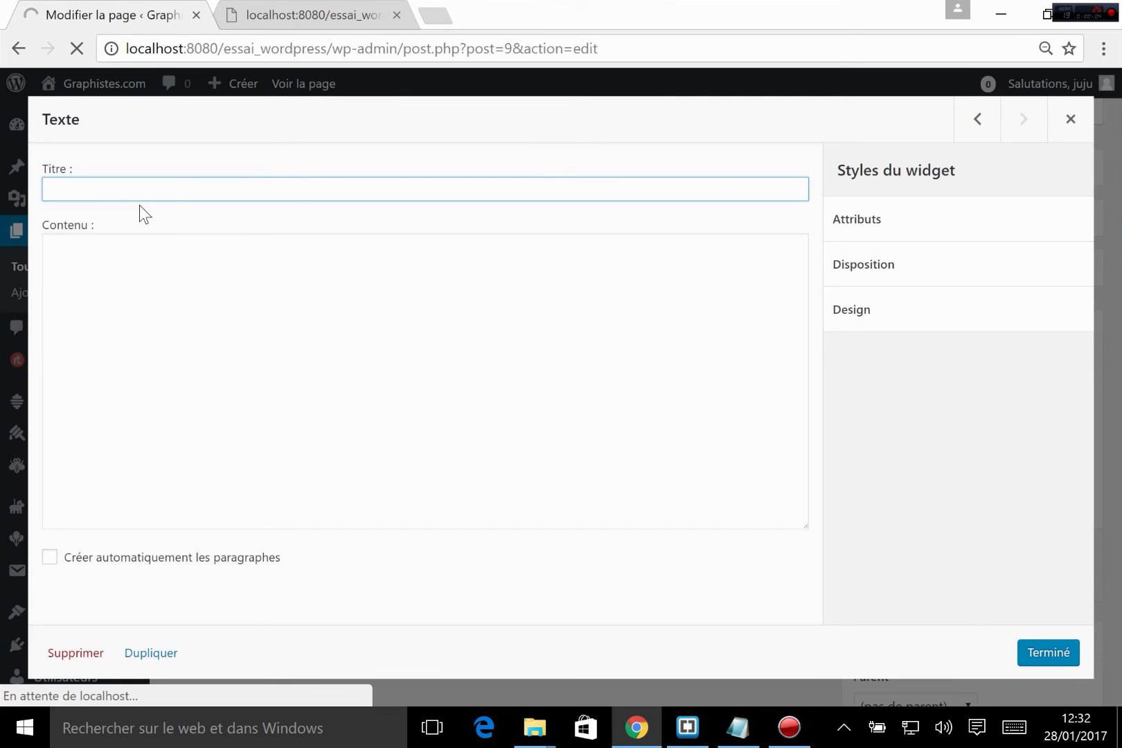
{"action": "type", "text": "Titre"}
{"action": "key", "text": "Tab"}
{"action": "type", "text": "hg fv"}
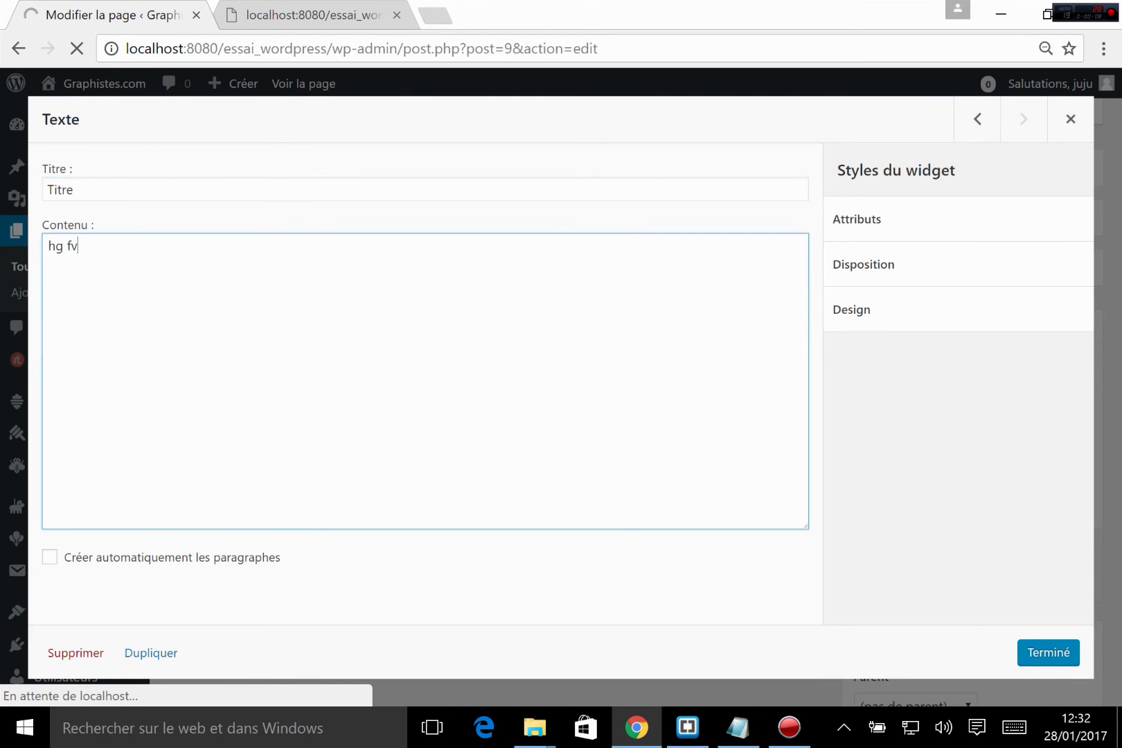
{"action": "type", "text": "yughv ujhygv ujygv ujhv juhvujhv ujhgv yughvchgvc"}
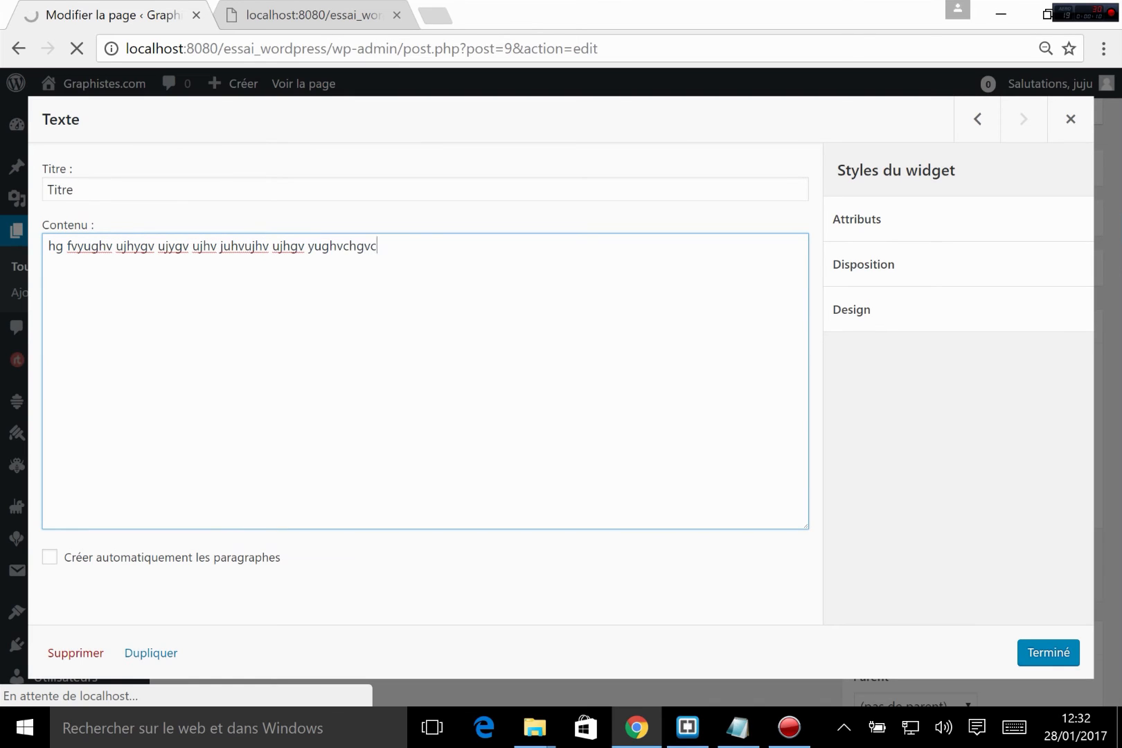
{"action": "type", "text": "ug vutyg vuygtvuytgh vuyh vjhv uj"}
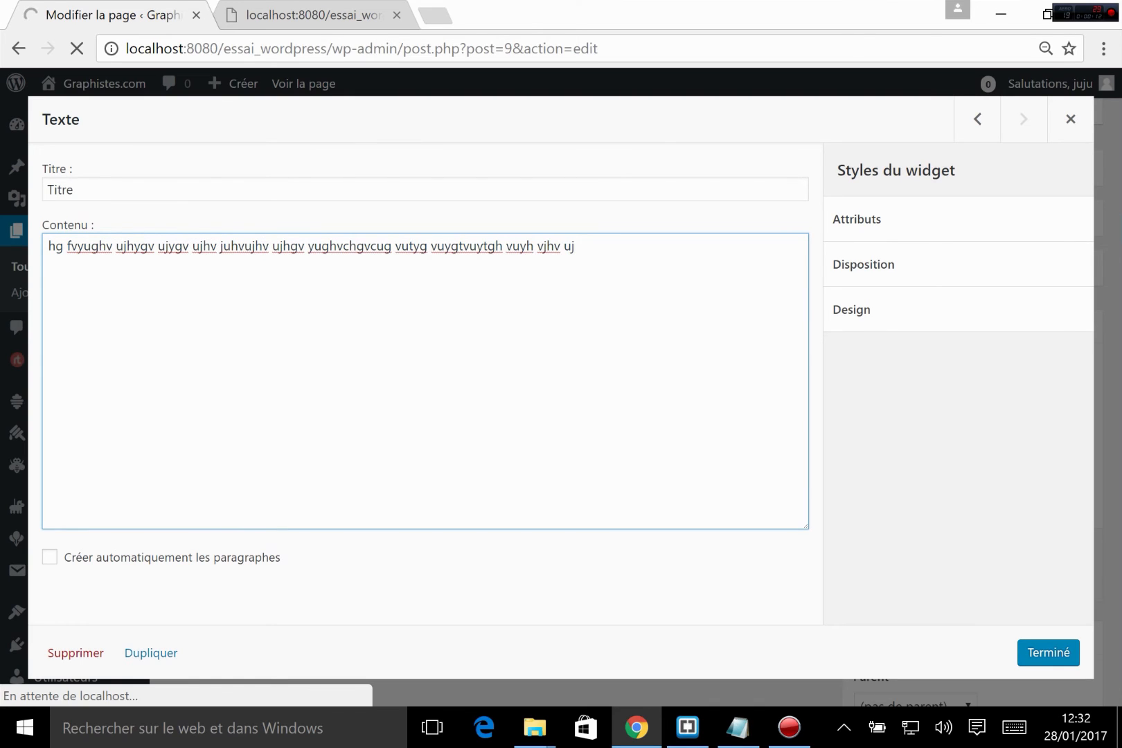
{"action": "left_click", "coordinate": [889, 317]}
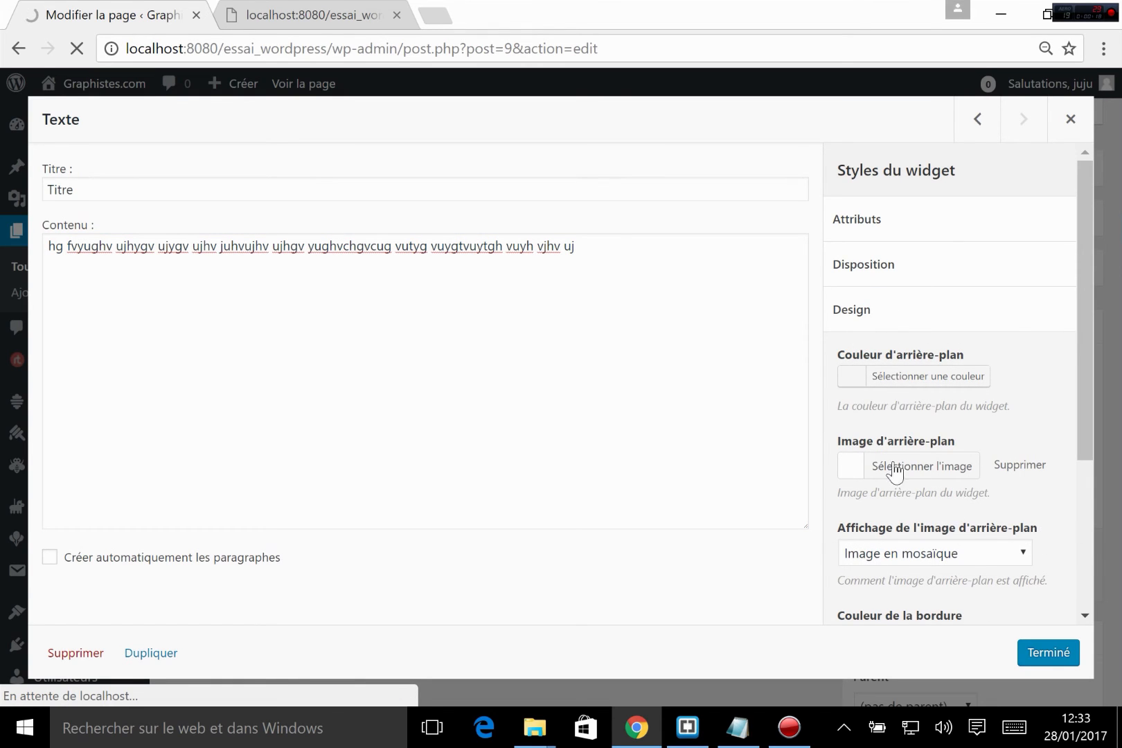
{"action": "left_click", "coordinate": [1048, 652]}
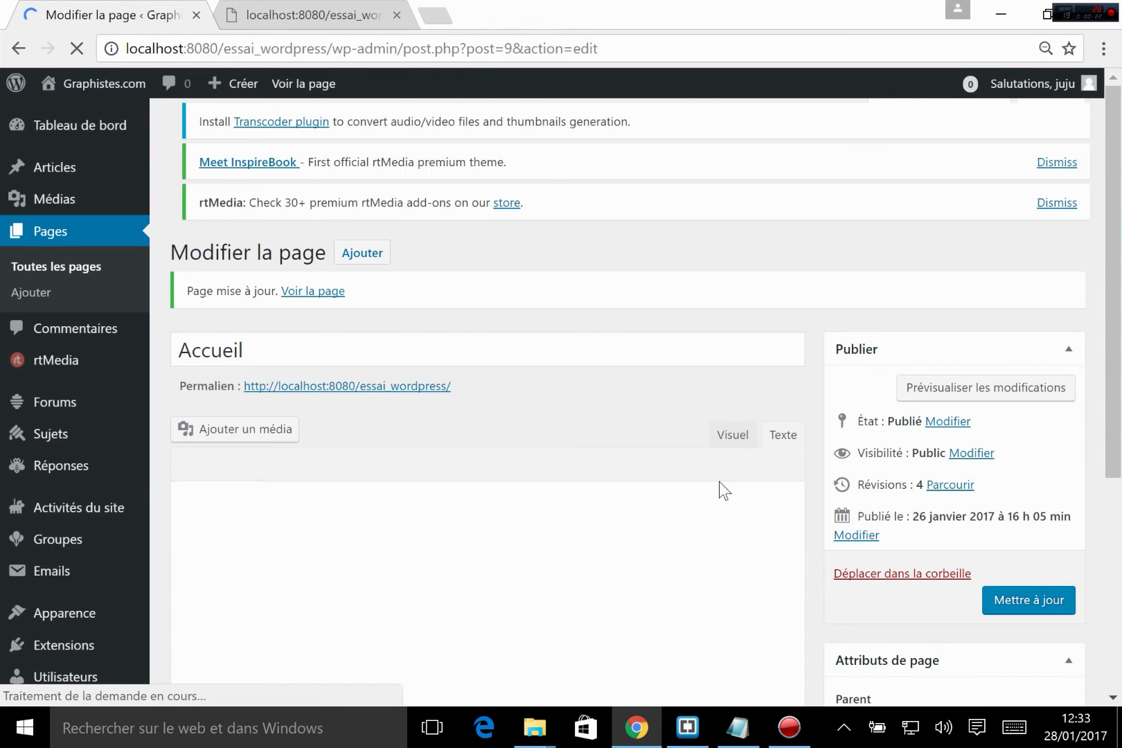
- Add a Texte widget to the empty second column of the slider's row
{"action": "scroll", "coordinate": [626, 402], "scroll_direction": "down", "scroll_amount": 3}
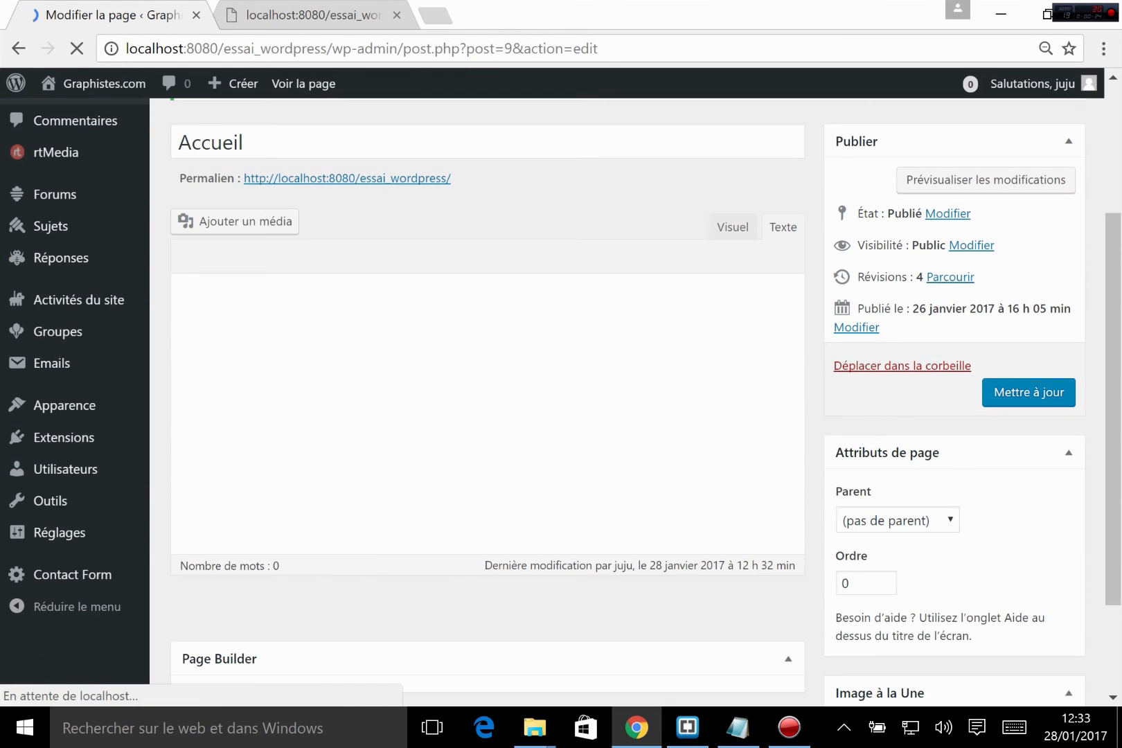
{"action": "scroll", "coordinate": [679, 446], "scroll_direction": "down", "scroll_amount": 1}
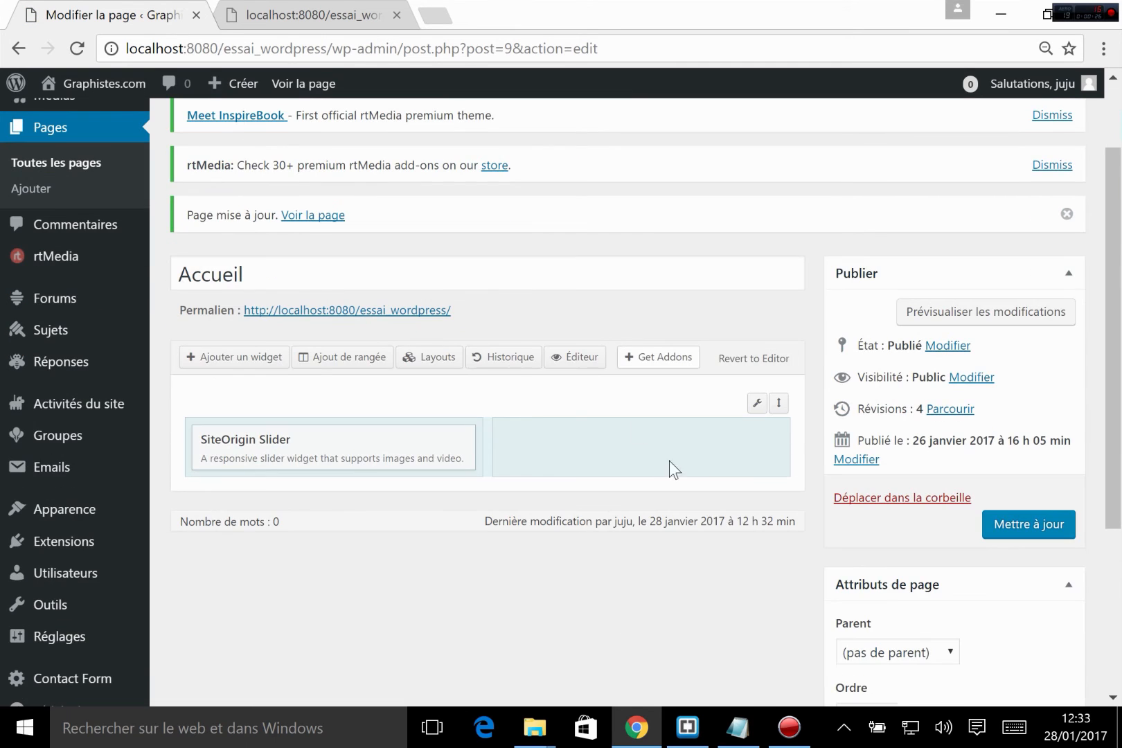
{"action": "left_click", "coordinate": [650, 443]}
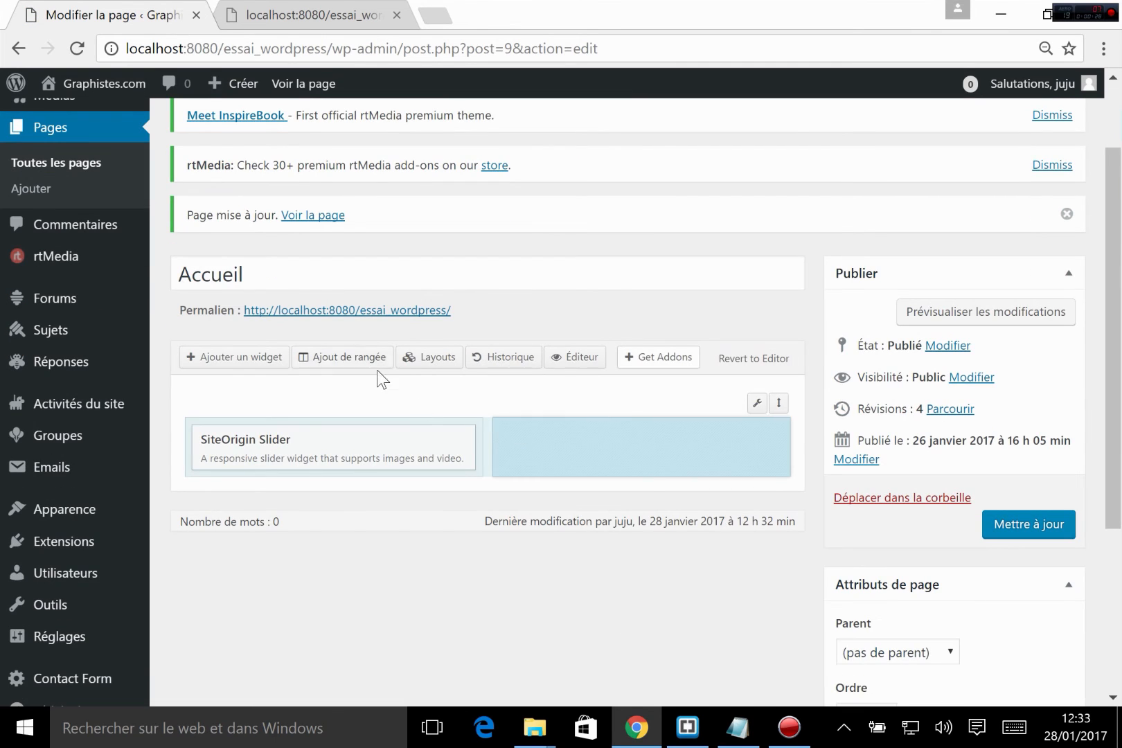
{"action": "left_click", "coordinate": [244, 358]}
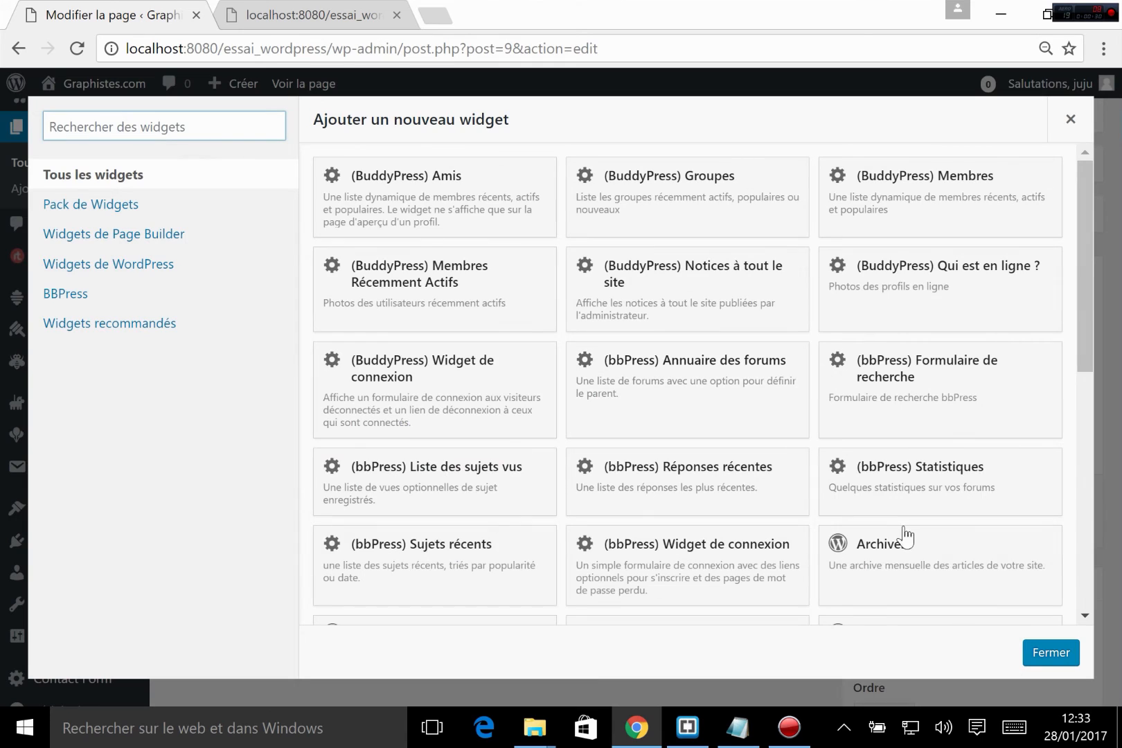
{"action": "scroll", "coordinate": [834, 573], "scroll_direction": "down", "scroll_amount": 5}
{"action": "left_click", "coordinate": [877, 583]}
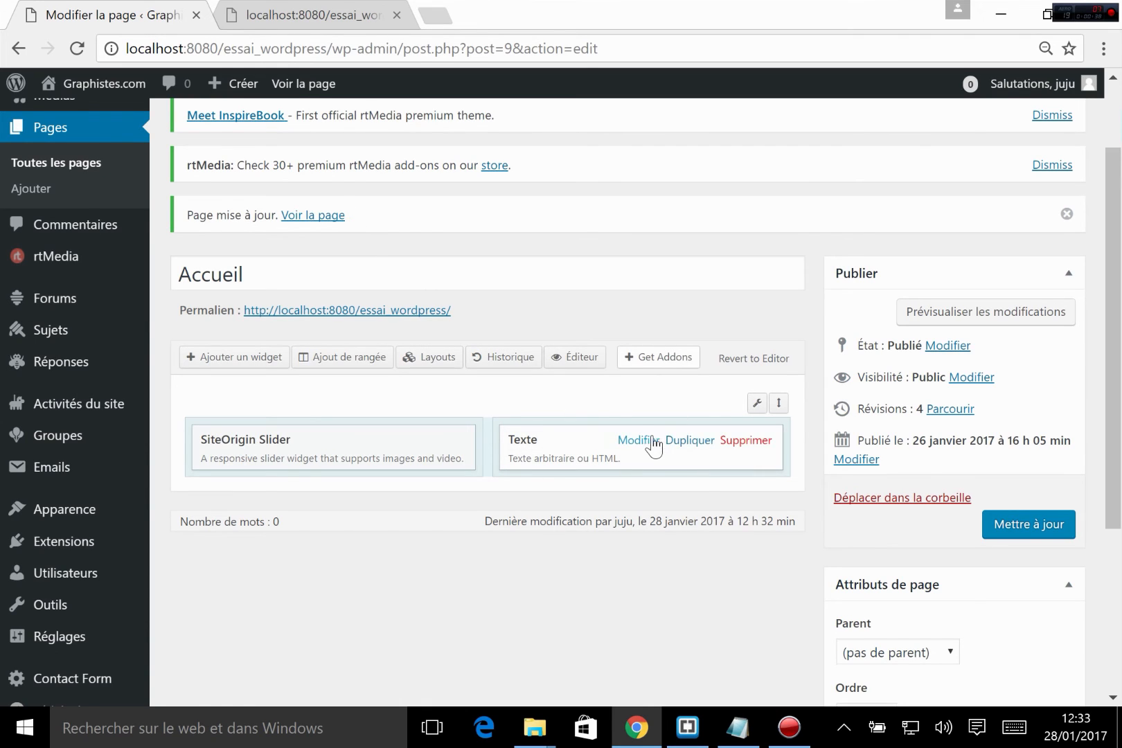
- Give the Texte widget the title "titre" and the filler content "kuijyghkh kkjgh ijkgbjhk"
{"action": "left_click", "coordinate": [652, 438]}
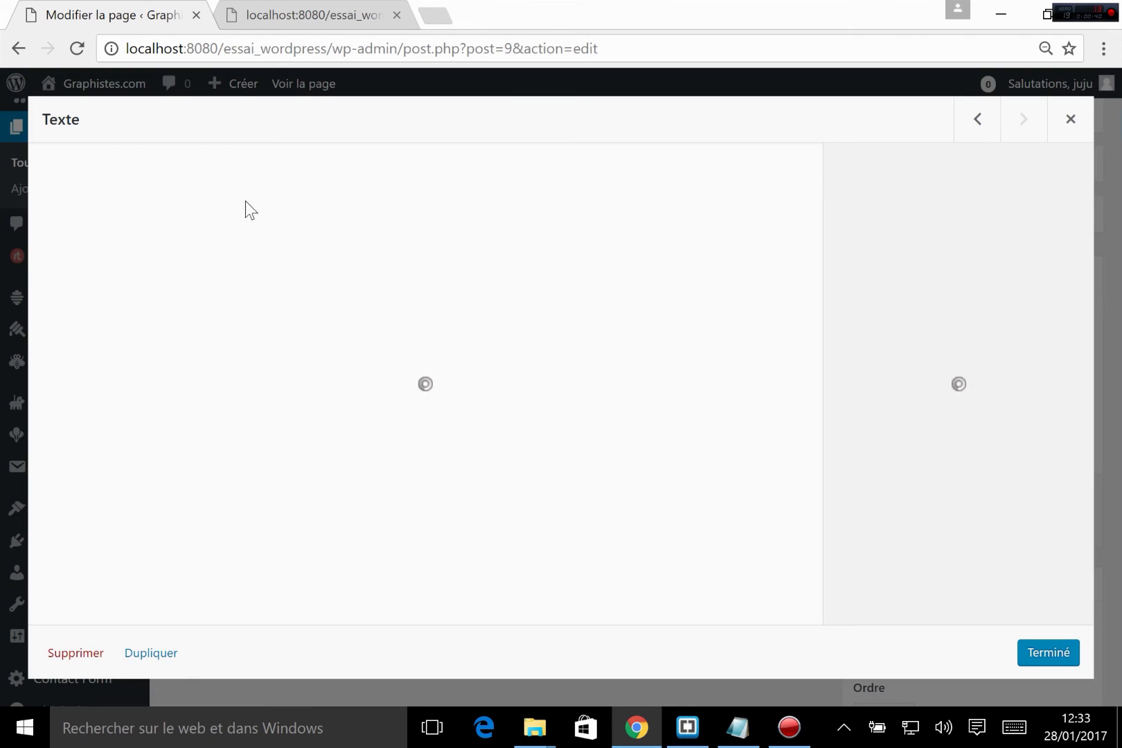
{"action": "left_click", "coordinate": [225, 181]}
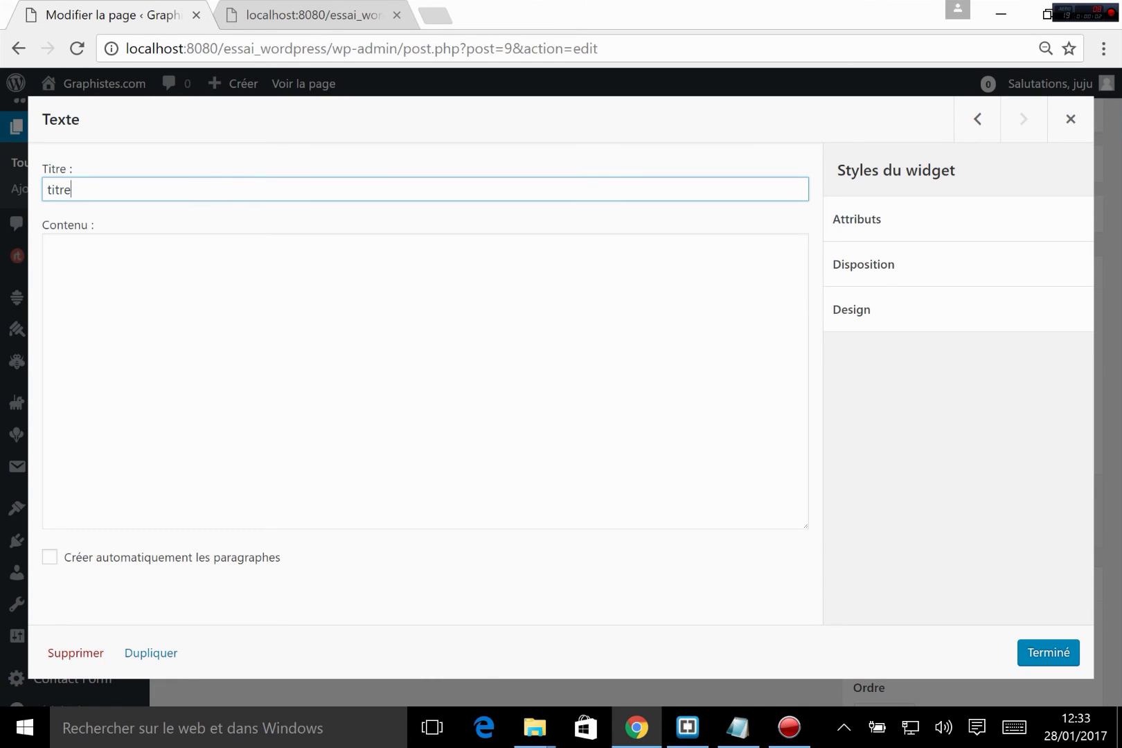
{"action": "key", "text": "Tab"}
{"action": "type", "text": "kuijyghkh kkjgh i"}
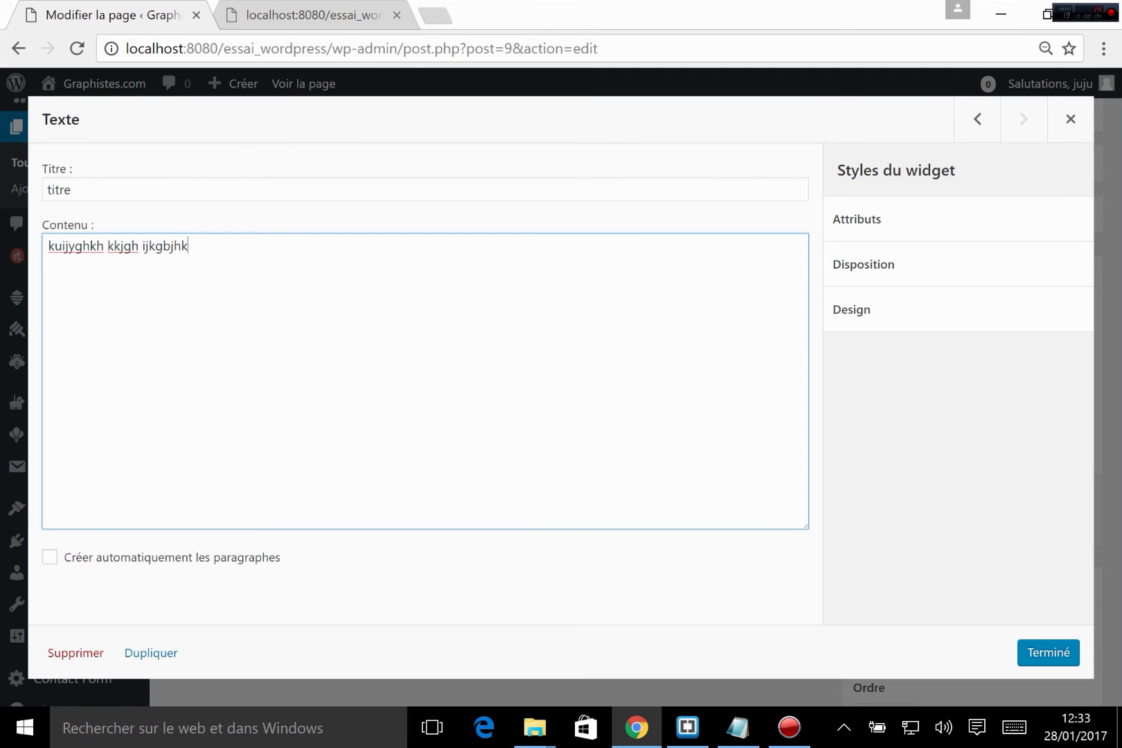
{"action": "left_click", "coordinate": [1049, 653]}
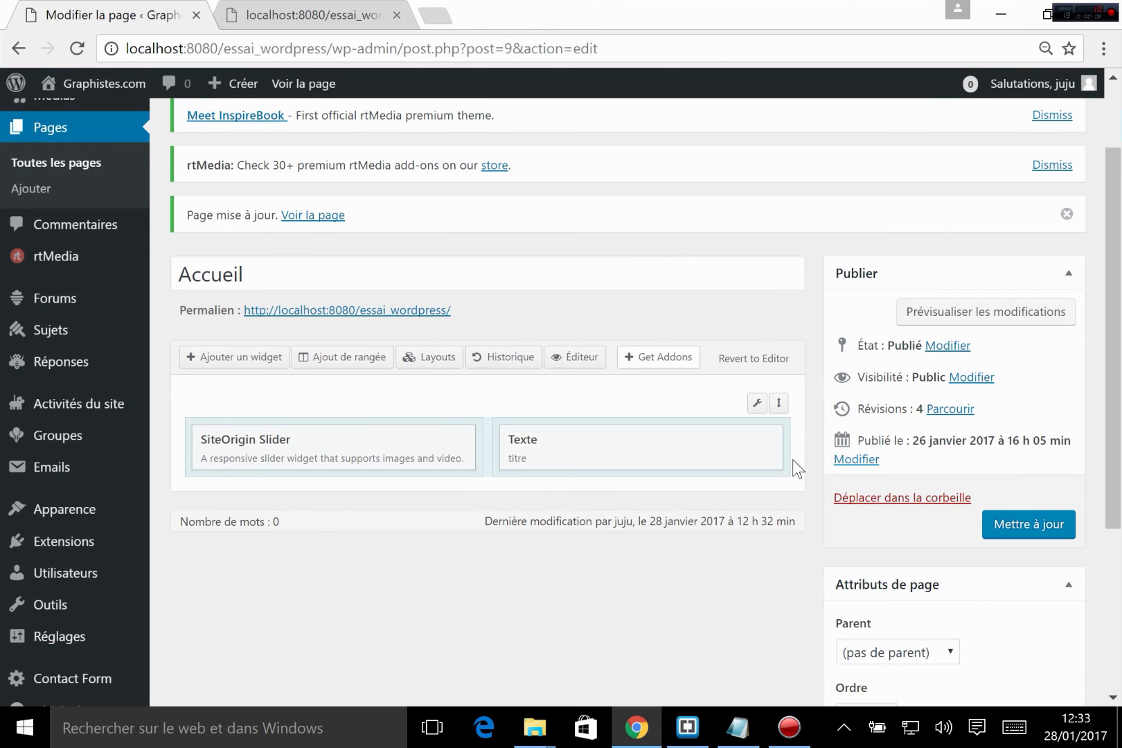
- Insert a new row with 3 even columns below the slider and text row
{"action": "left_click", "coordinate": [343, 357]}
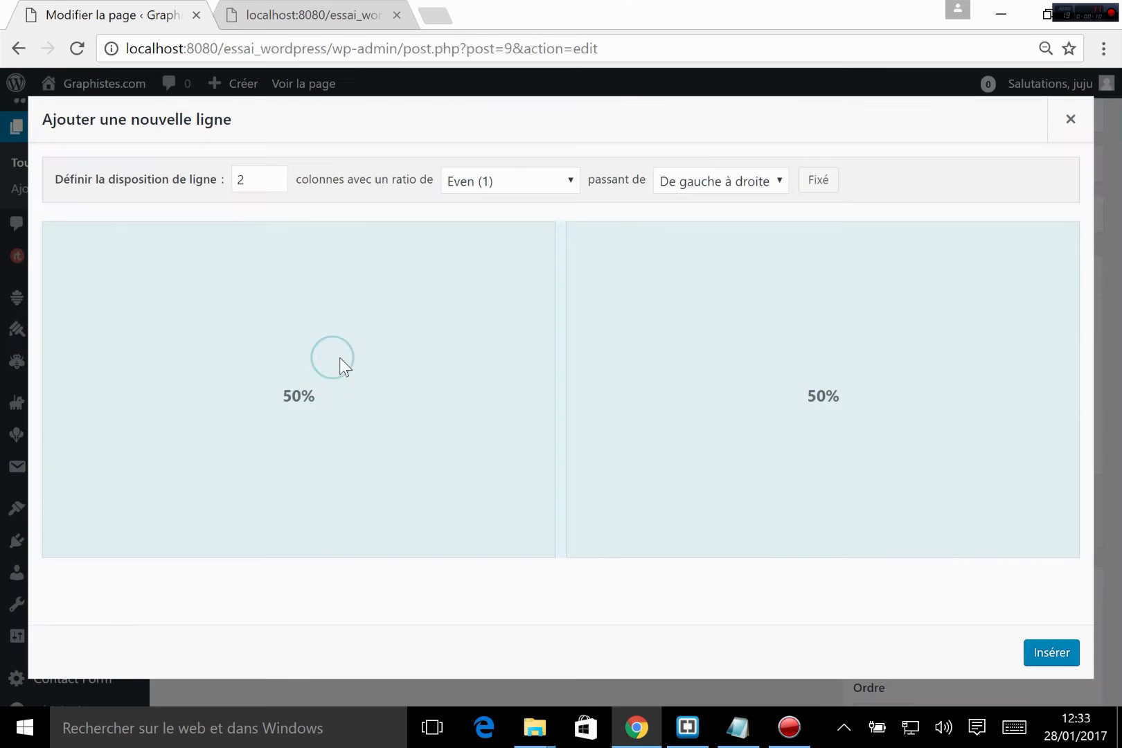
{"action": "left_click", "coordinate": [275, 176]}
{"action": "left_click", "coordinate": [1045, 653]}
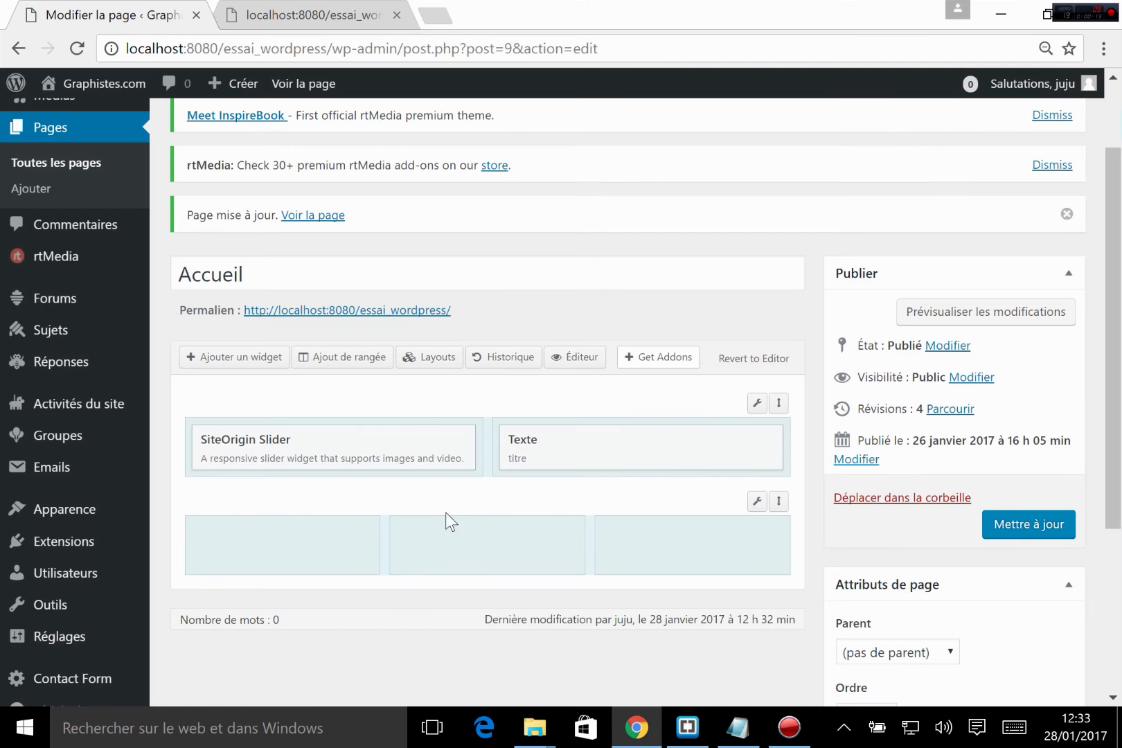
- Add a (BuddyPress) Amis widget to the first column of the empty three-column row
{"action": "left_click", "coordinate": [448, 557]}
{"action": "left_click", "coordinate": [288, 541]}
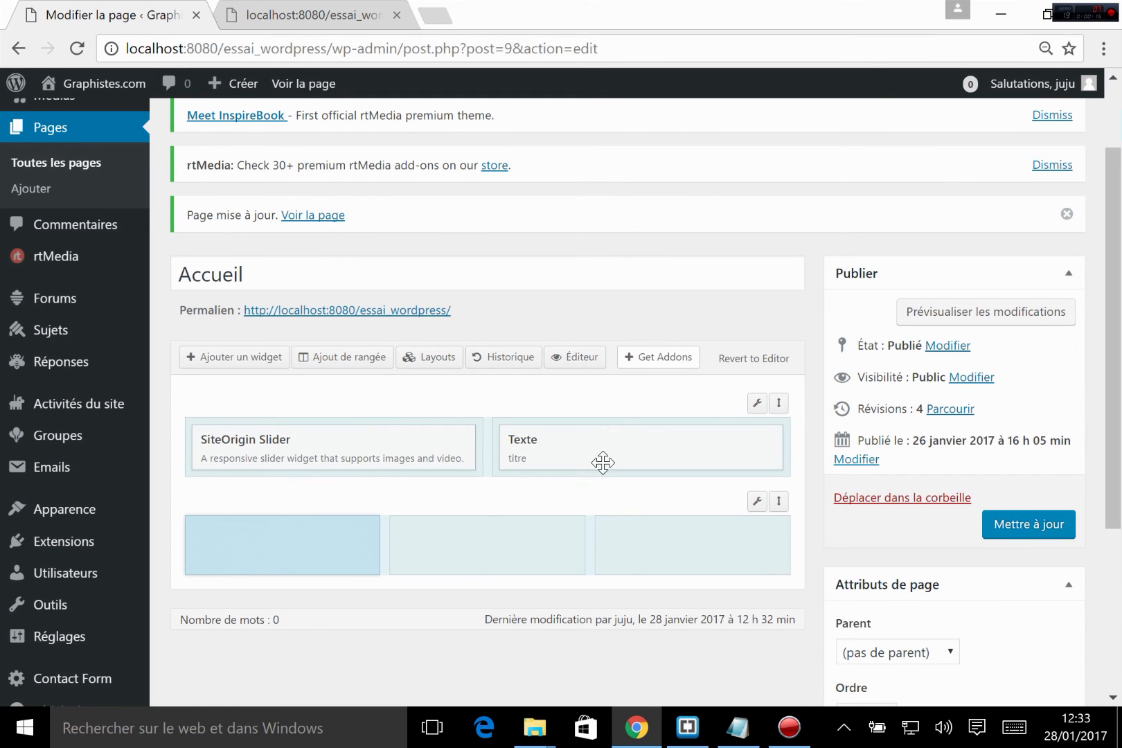
{"action": "left_click", "coordinate": [194, 357]}
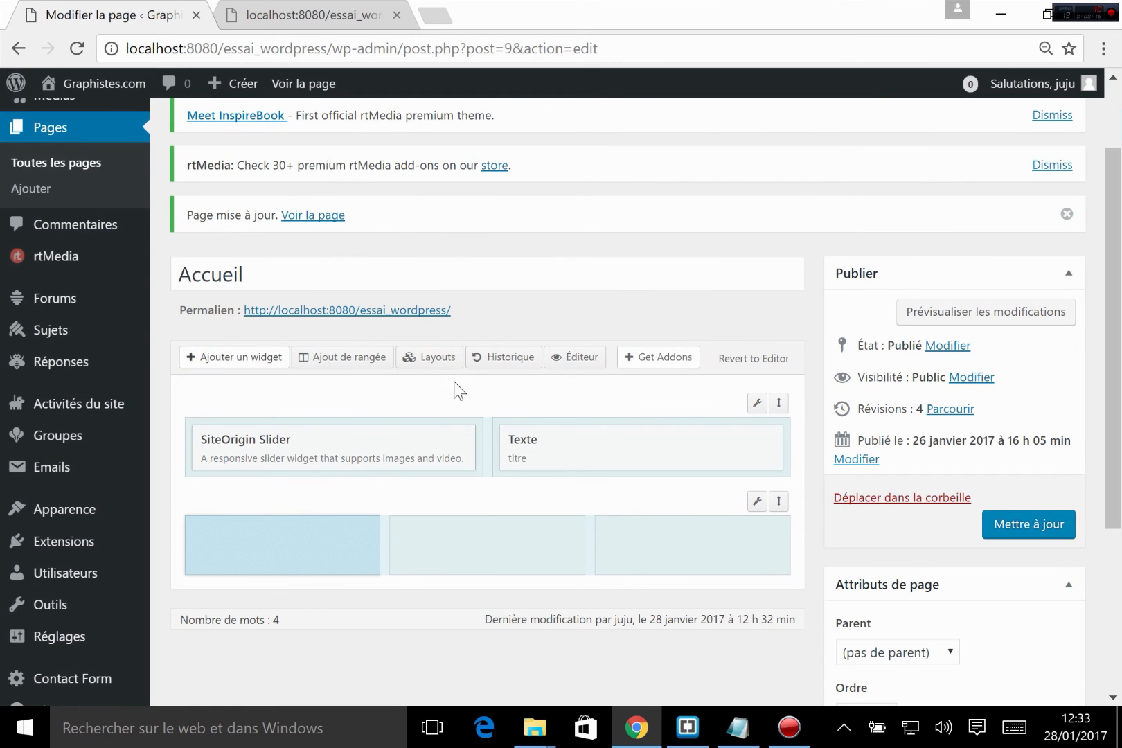
{"action": "scroll", "coordinate": [589, 426], "scroll_direction": "up", "scroll_amount": 5}
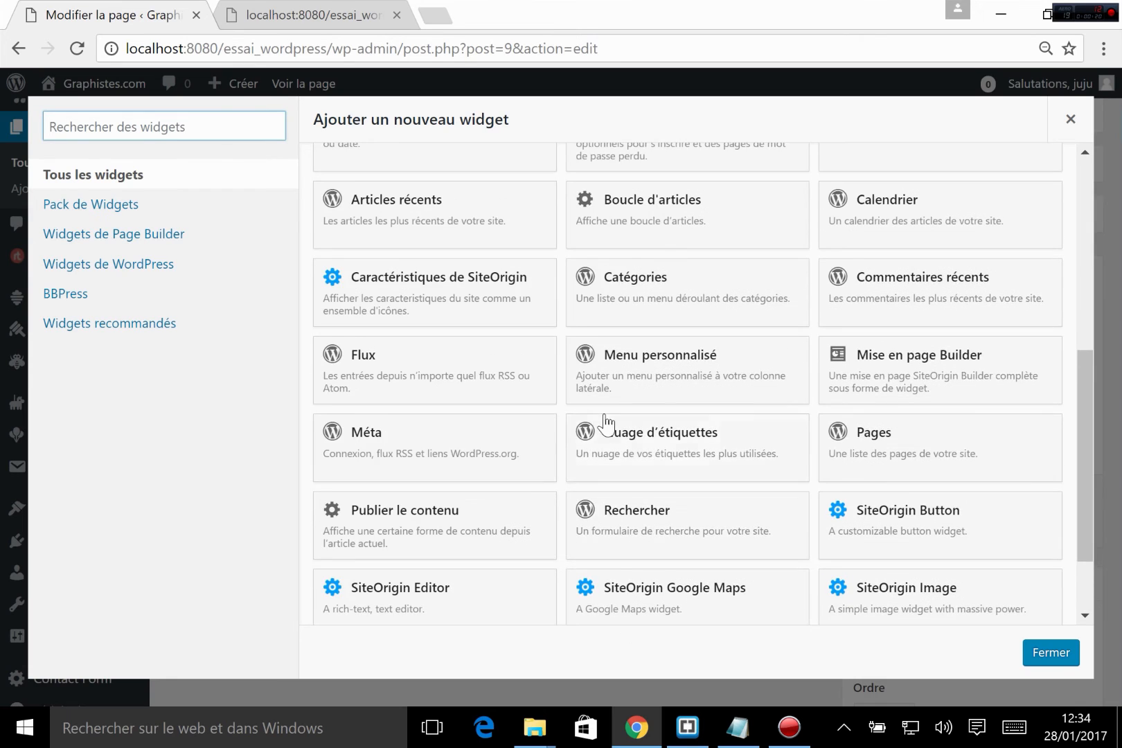
{"action": "scroll", "coordinate": [673, 450], "scroll_direction": "up", "scroll_amount": 3}
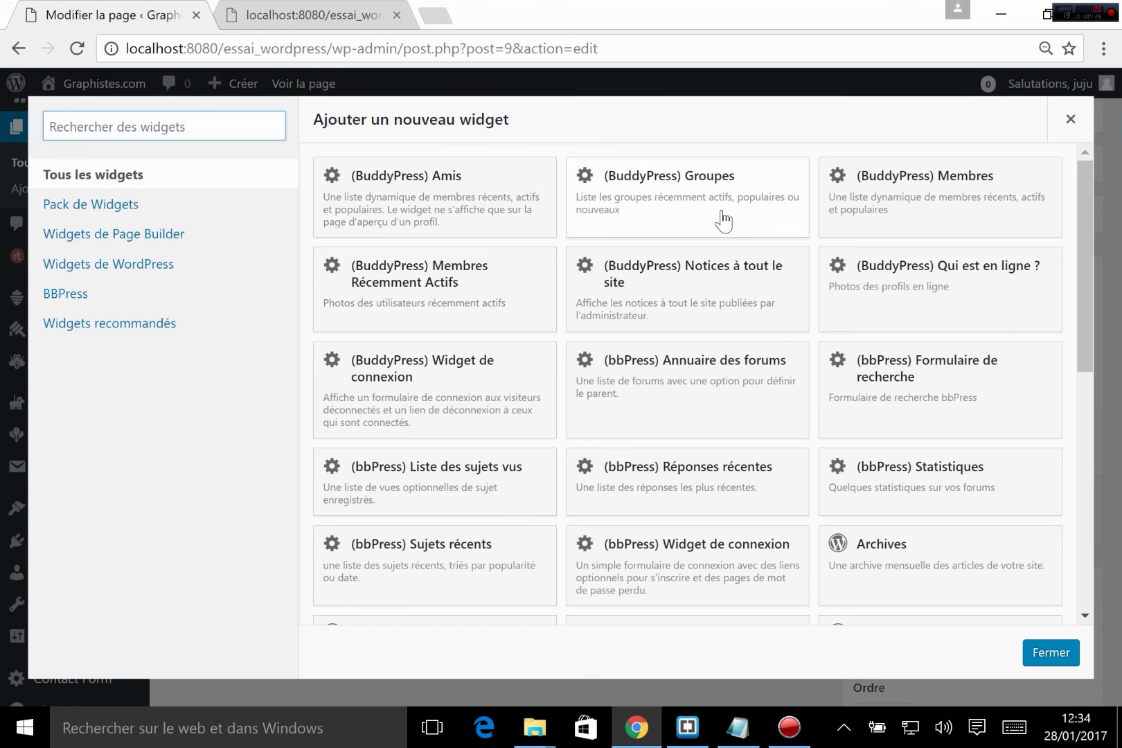
{"action": "left_click", "coordinate": [402, 218]}
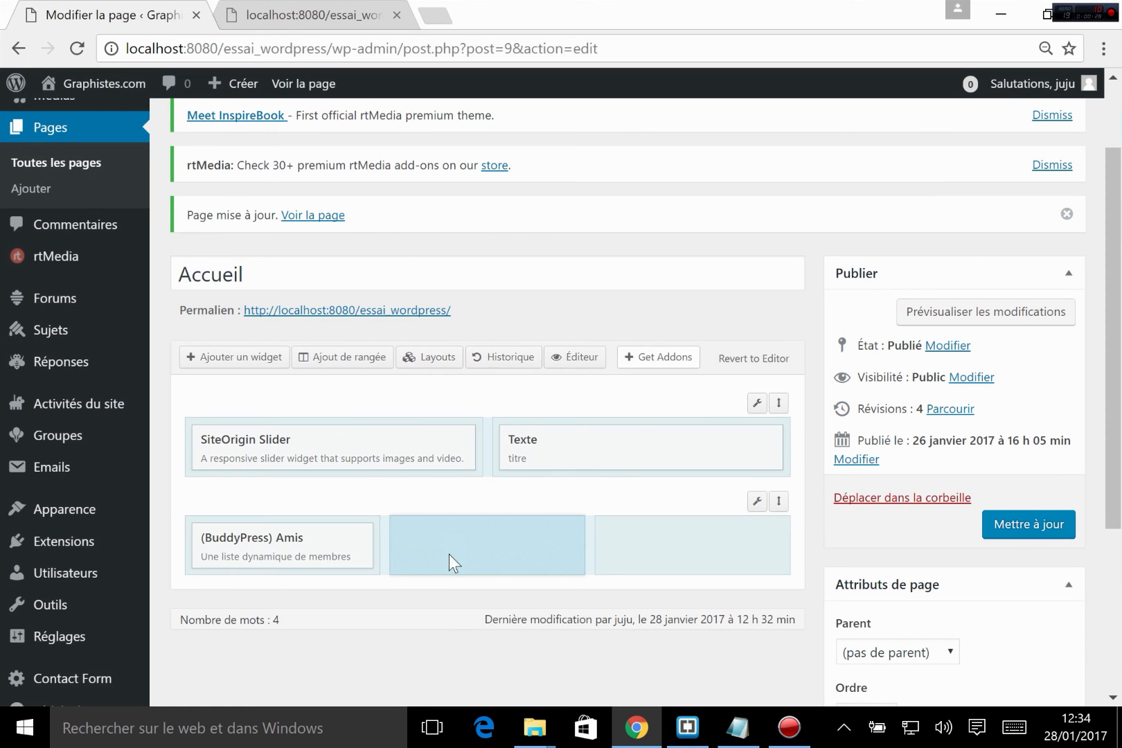
- Add a (BuddyPress) Groupes widget to the second column and a (BuddyPress) Qui est en ligne ? widget to the third
{"action": "left_click", "coordinate": [243, 358]}
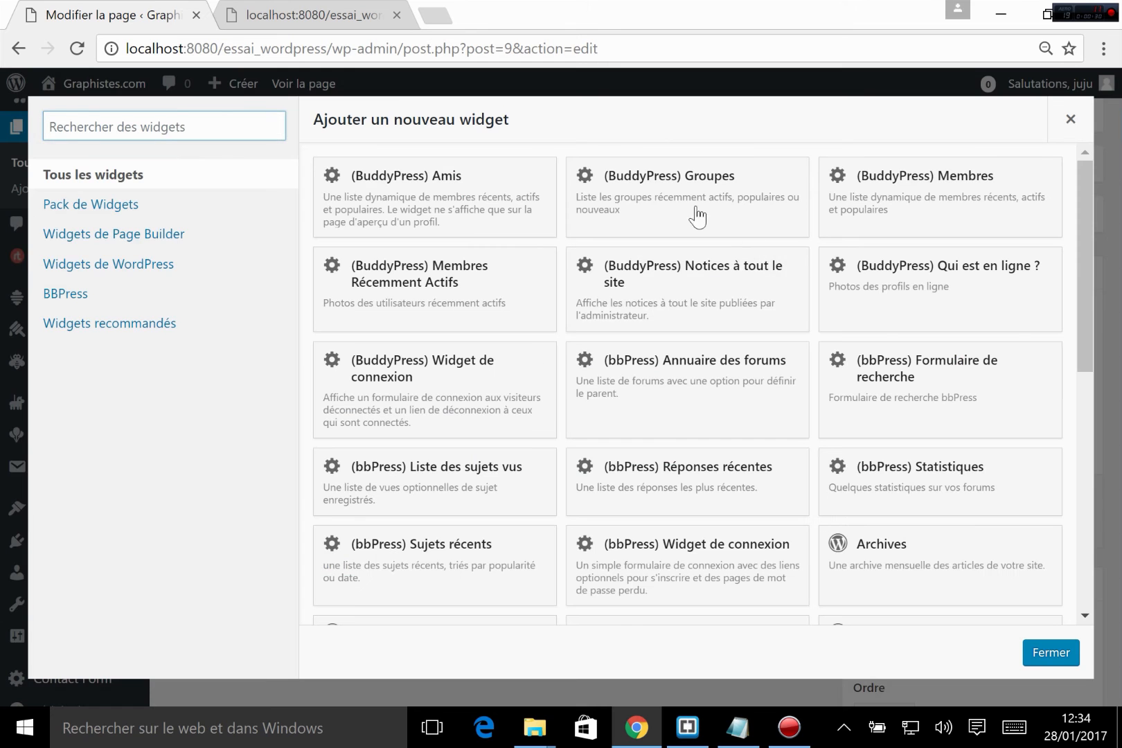
{"action": "left_click", "coordinate": [691, 208]}
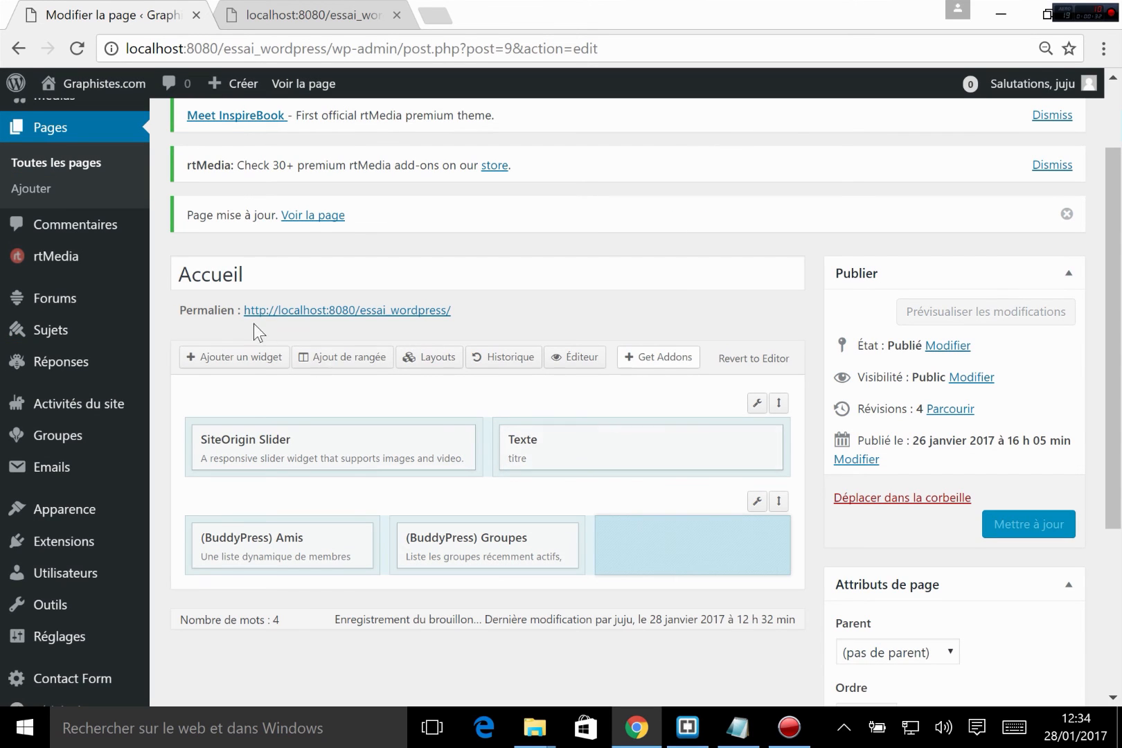
{"action": "left_click", "coordinate": [241, 358]}
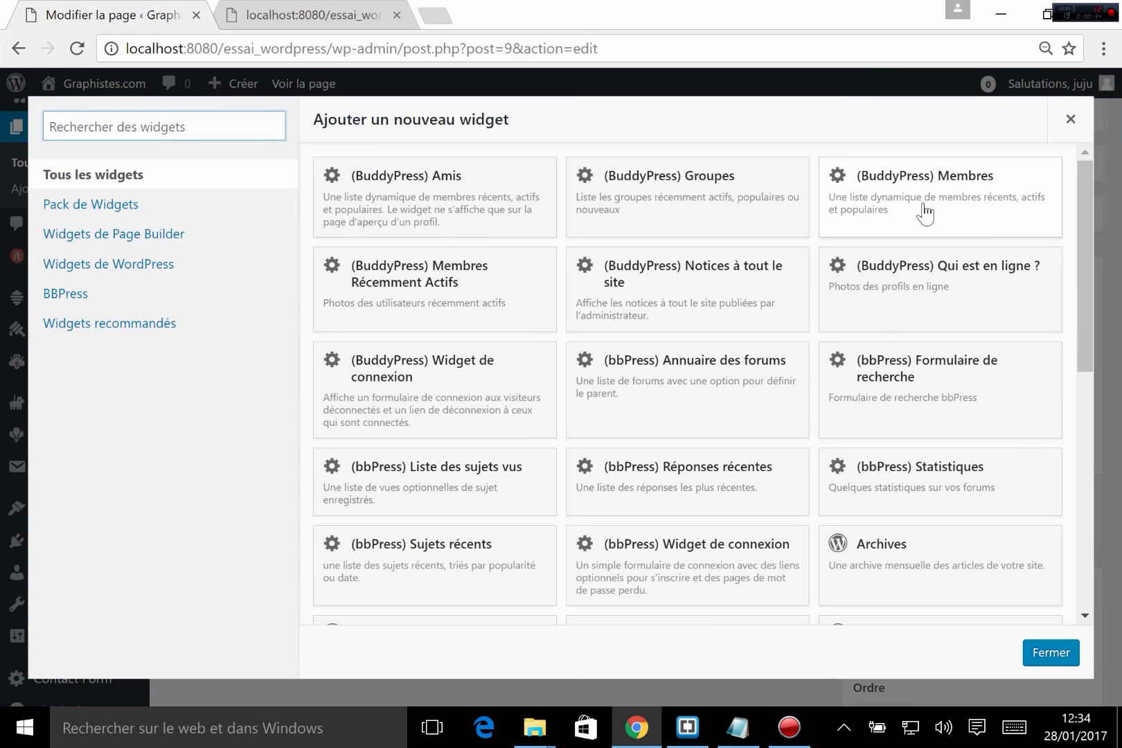
{"action": "left_click", "coordinate": [925, 305]}
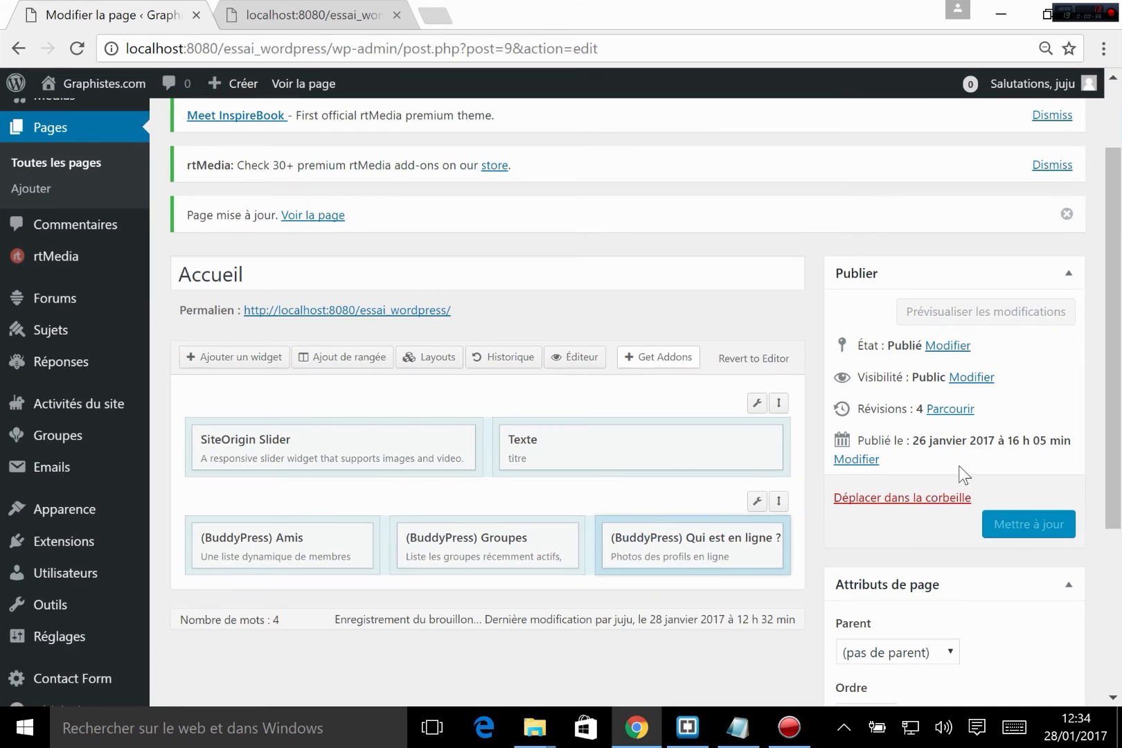
- Update the Accueil page and view its new layout on the live site
{"action": "left_click", "coordinate": [1021, 531]}
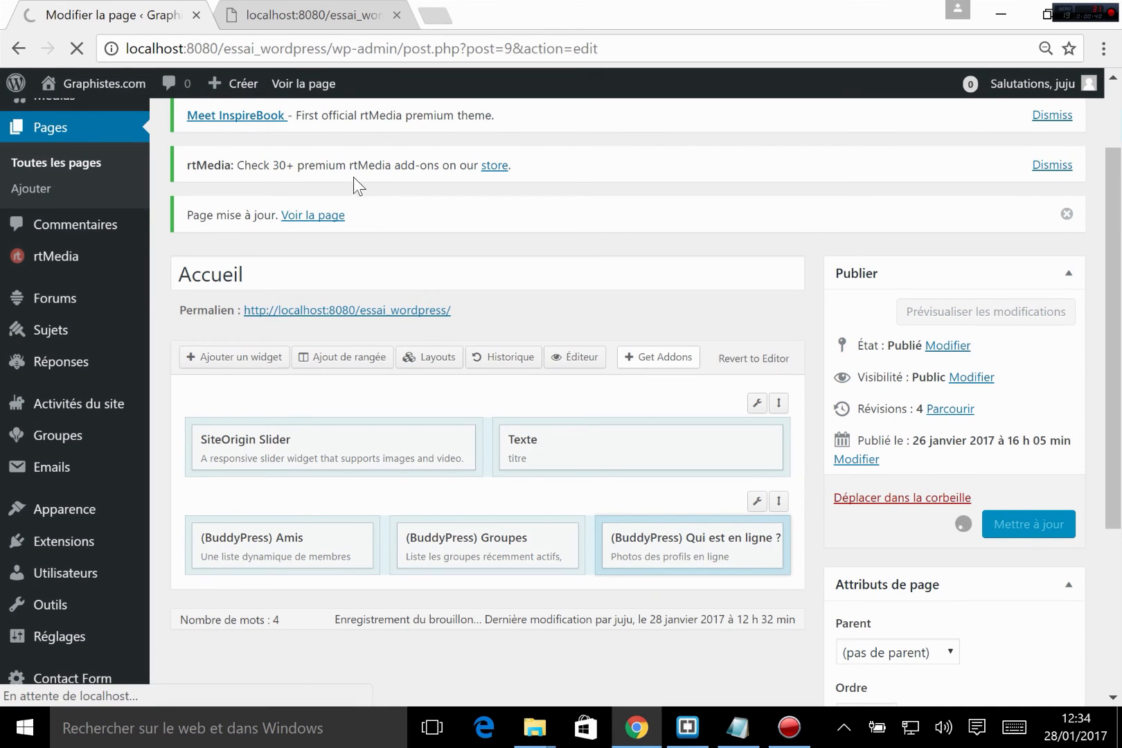
{"action": "left_click", "coordinate": [336, 15]}
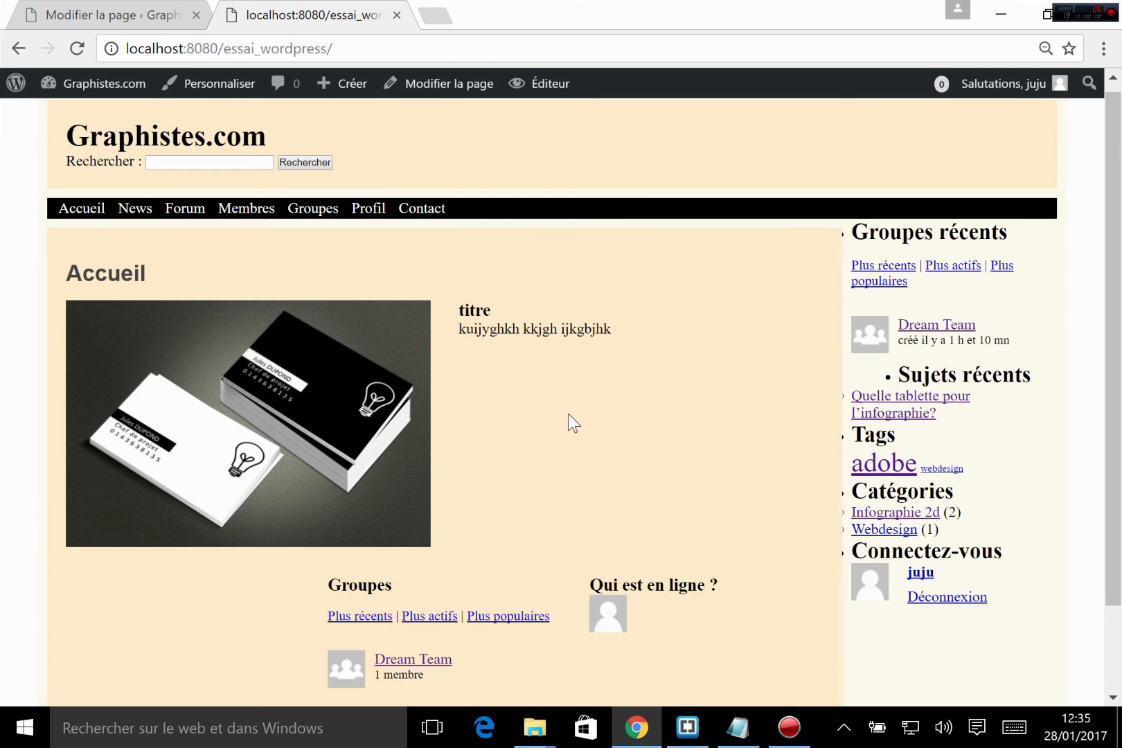
{"action": "scroll", "coordinate": [478, 353], "scroll_direction": "down", "scroll_amount": 3}
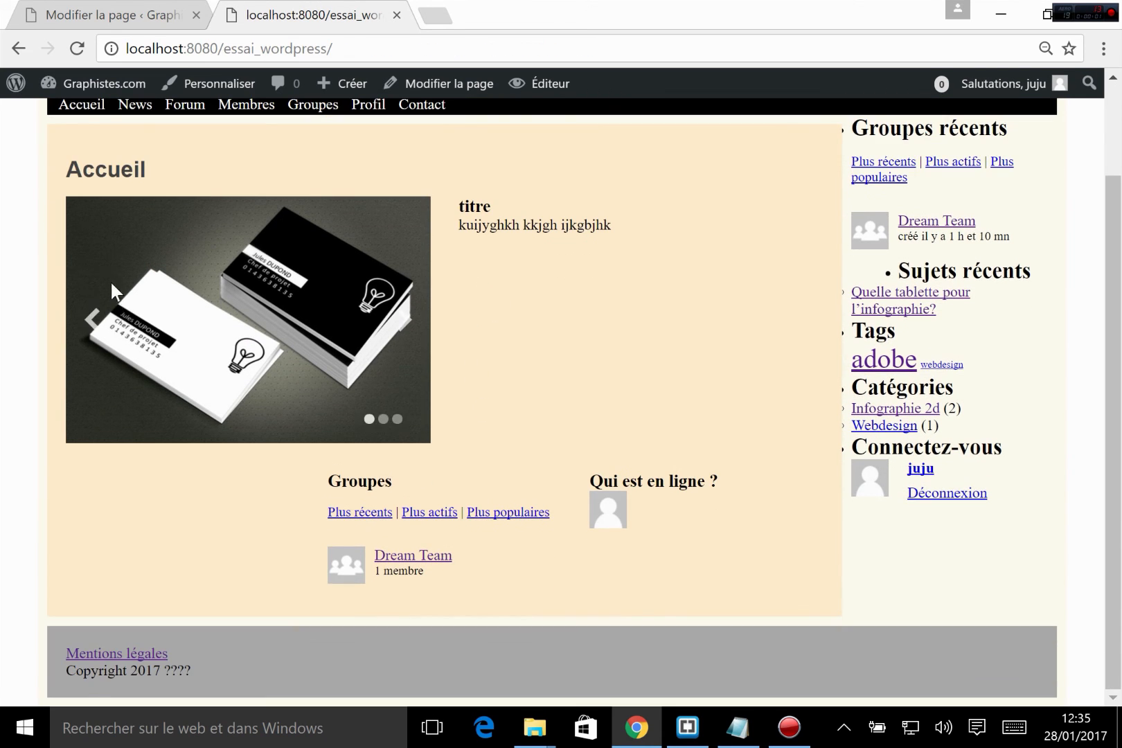
- Browse the slider's images on the live page and check the text beside it and the widget row below
{"action": "left_click", "coordinate": [395, 322]}
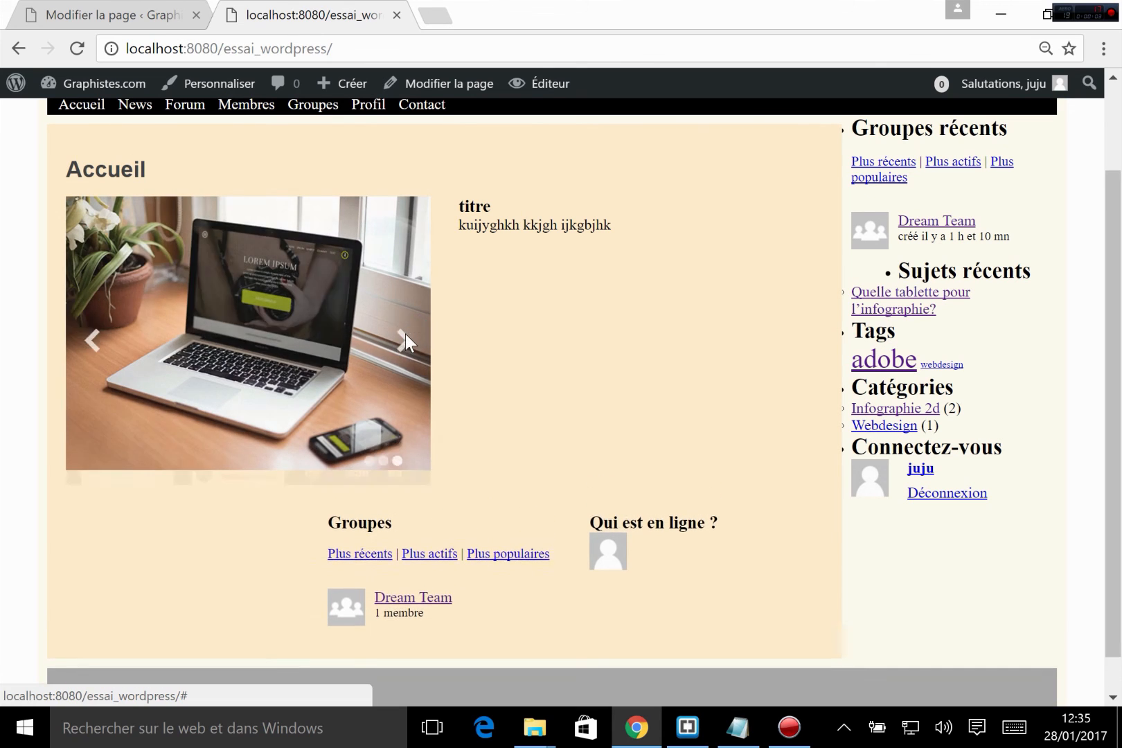
{"action": "left_click", "coordinate": [405, 334]}
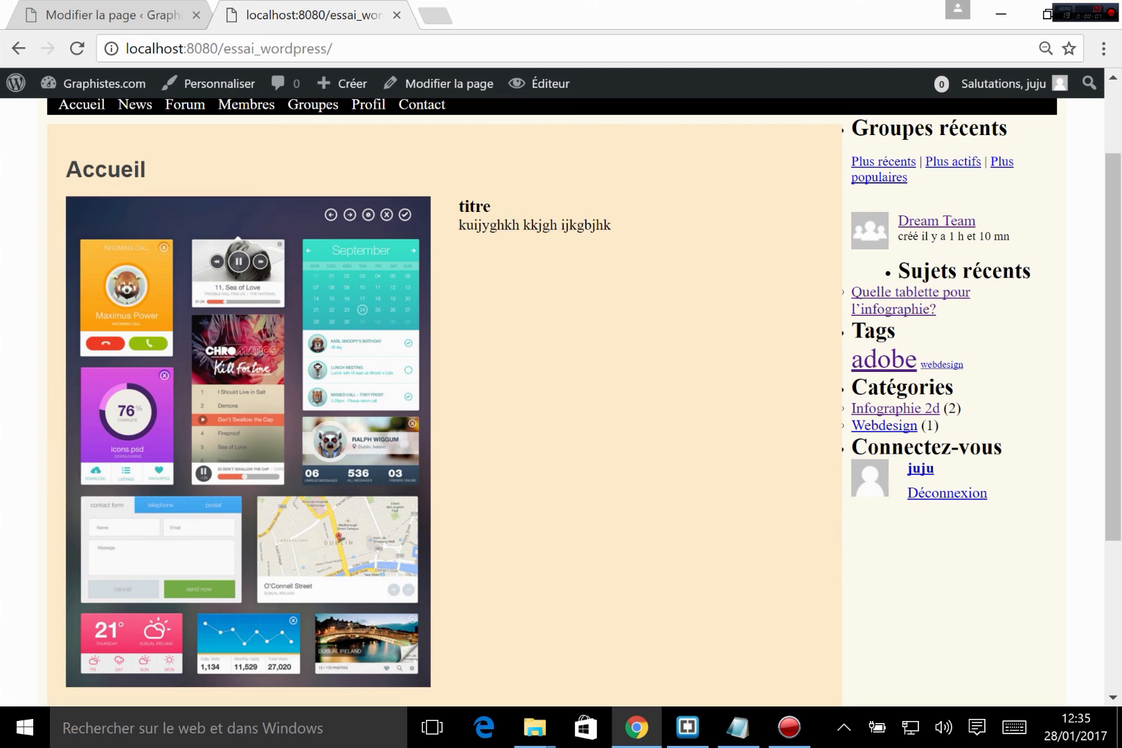
{"action": "left_click_drag", "start_coordinate": [468, 198], "coordinate": [576, 243]}
{"action": "scroll", "coordinate": [578, 249], "scroll_direction": "down", "scroll_amount": 4}
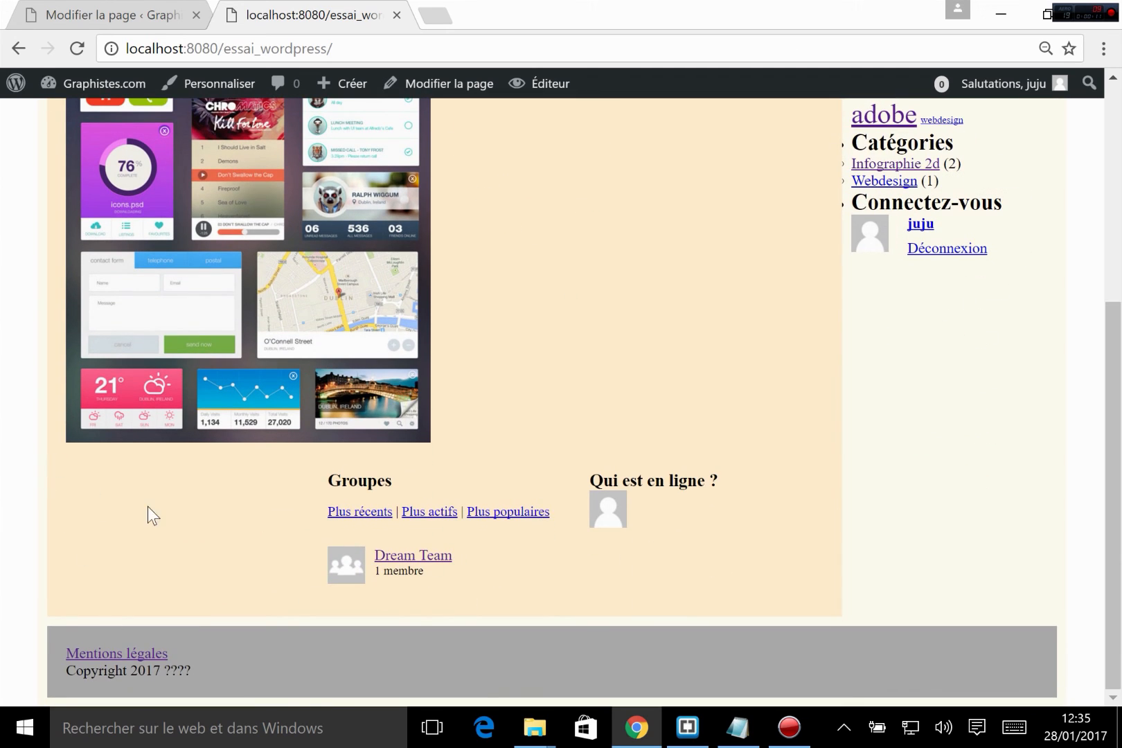
- Compare the widget rows in the page editor with their display on the live Accueil page
{"action": "left_click", "coordinate": [136, 19]}
{"action": "scroll", "coordinate": [332, 430], "scroll_direction": "down", "scroll_amount": 4}
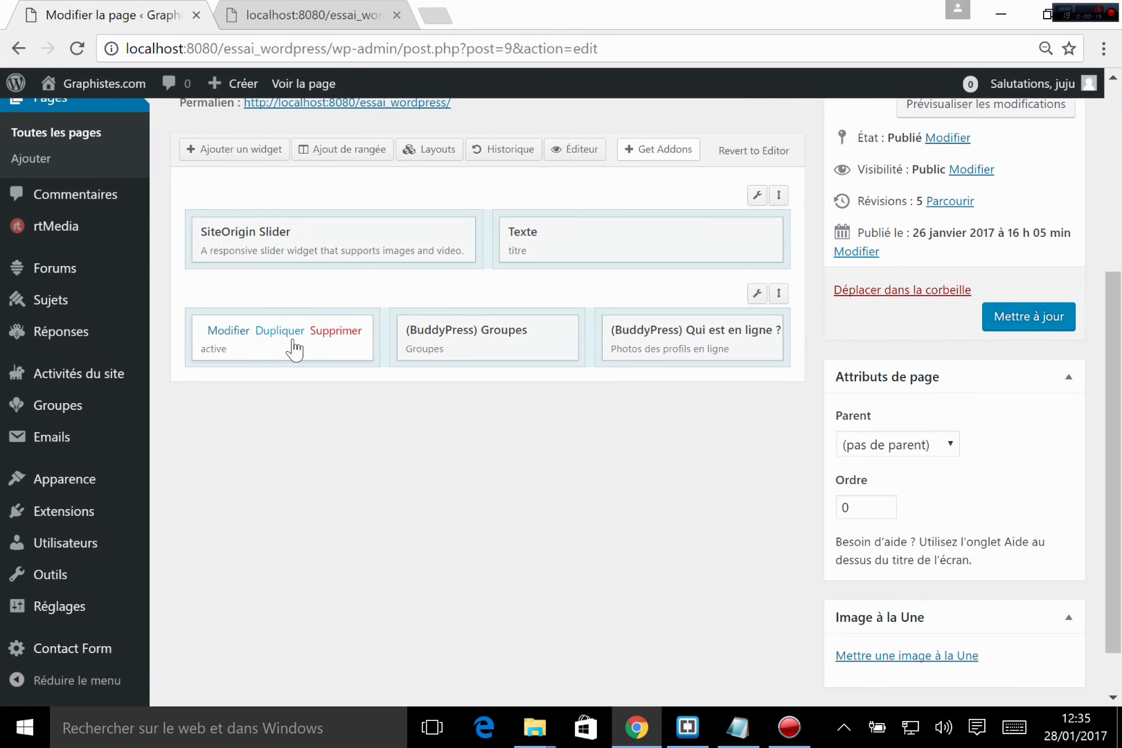
{"action": "left_click", "coordinate": [322, 16]}
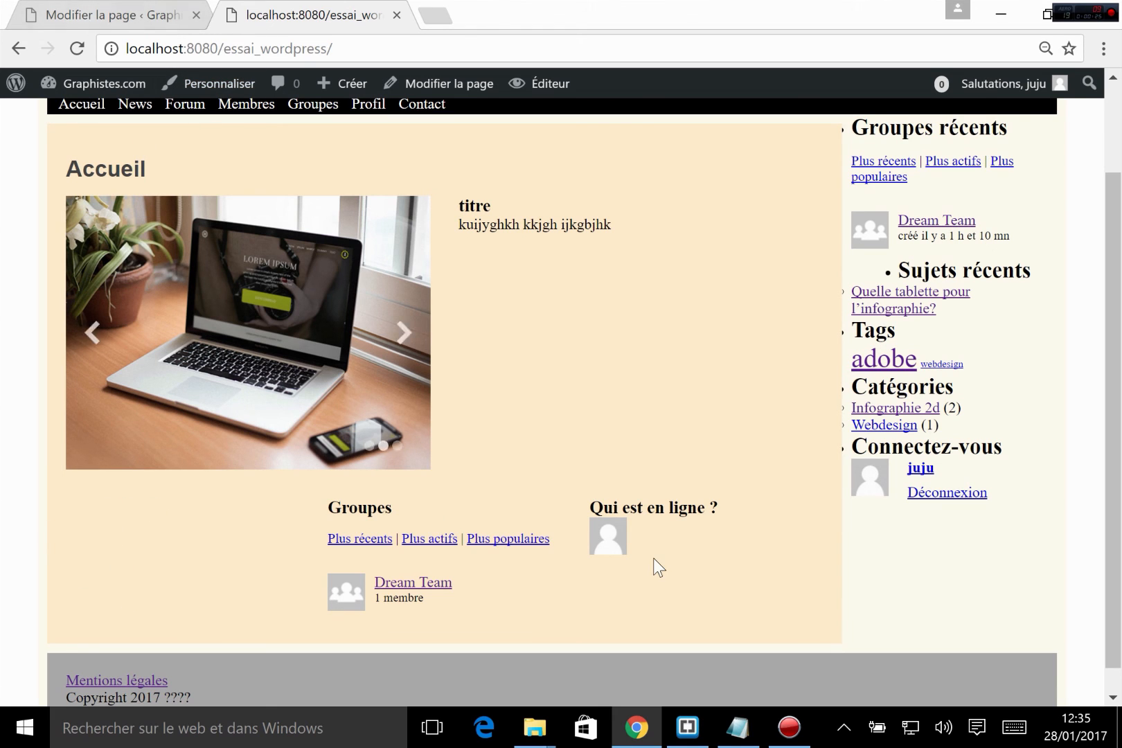
{"action": "scroll", "coordinate": [653, 558], "scroll_direction": "up", "scroll_amount": 2}
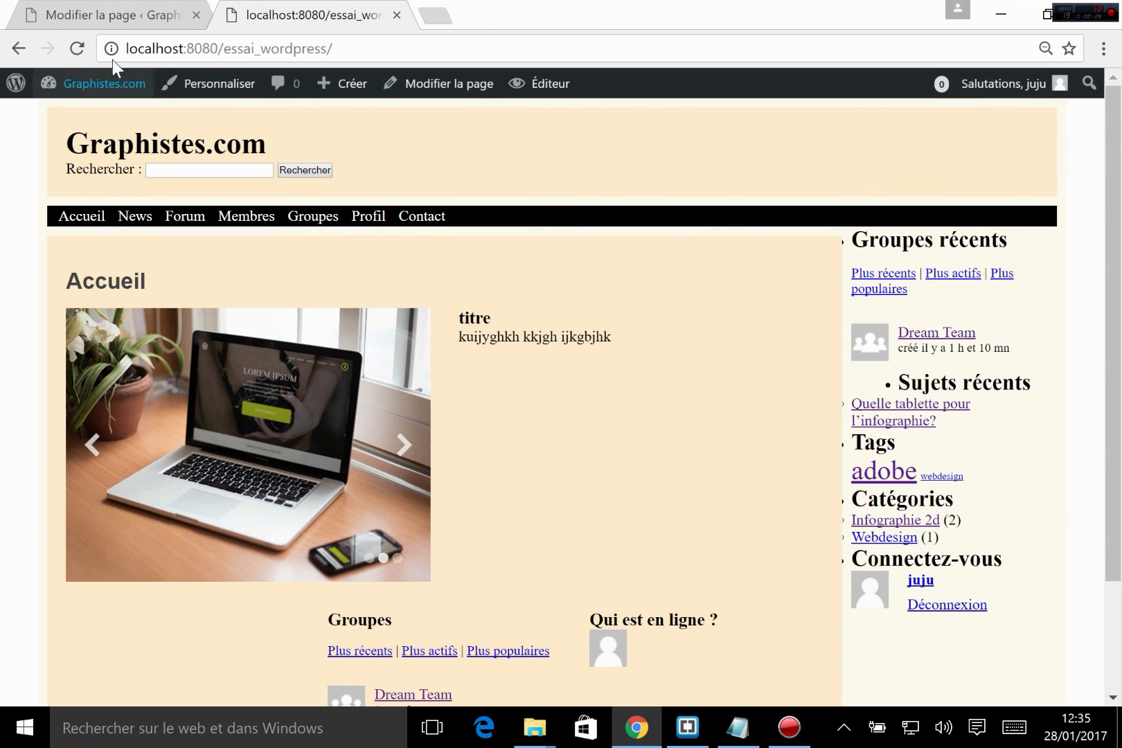
{"action": "left_click", "coordinate": [108, 21]}
{"action": "scroll", "coordinate": [459, 225], "scroll_direction": "up", "scroll_amount": 3}
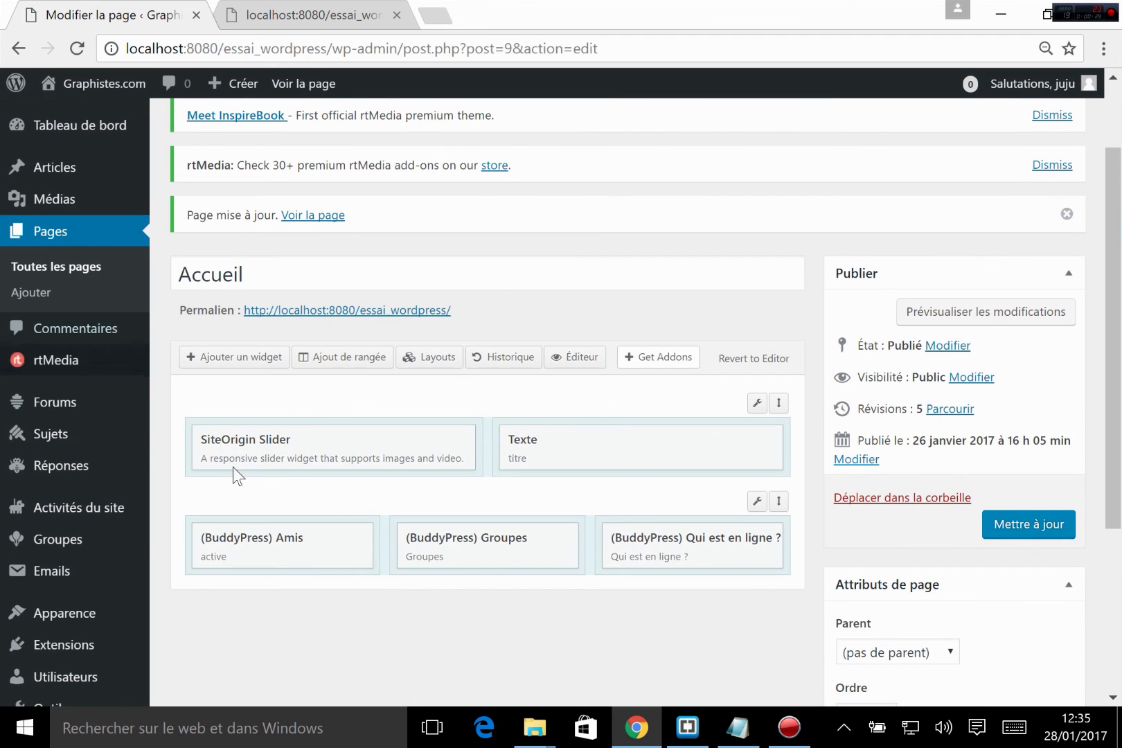